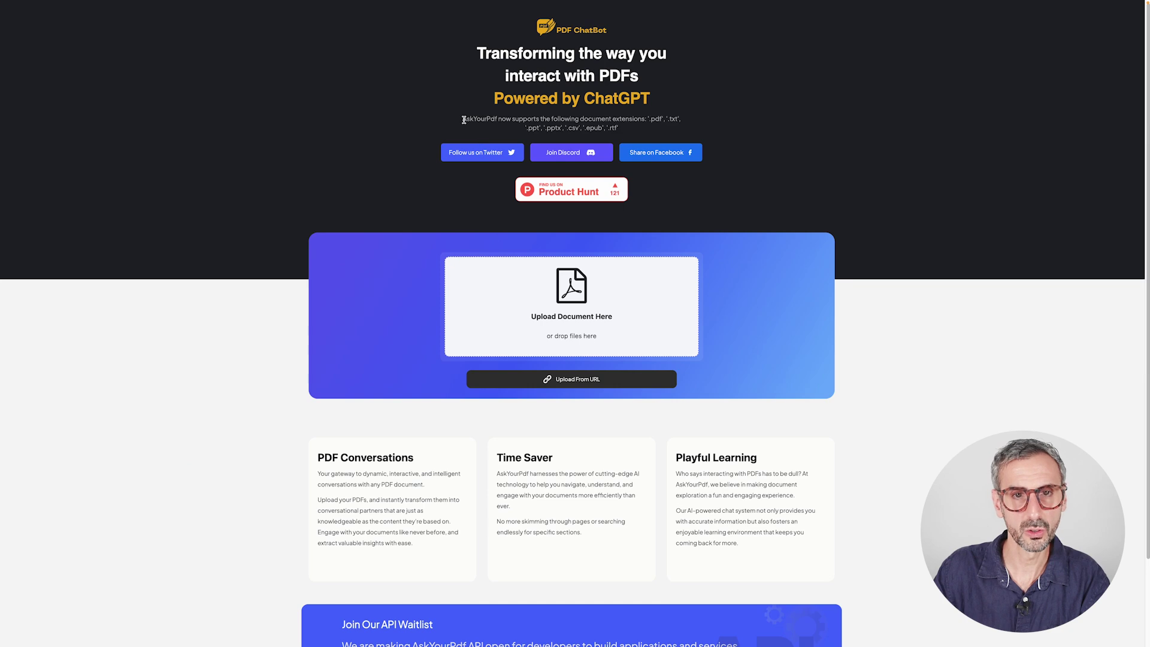
Step: Examine the supported document extensions and the PDF Conversations, Time Saver and Playful Learning descriptions on the landing page
drag(463, 119, 571, 127)
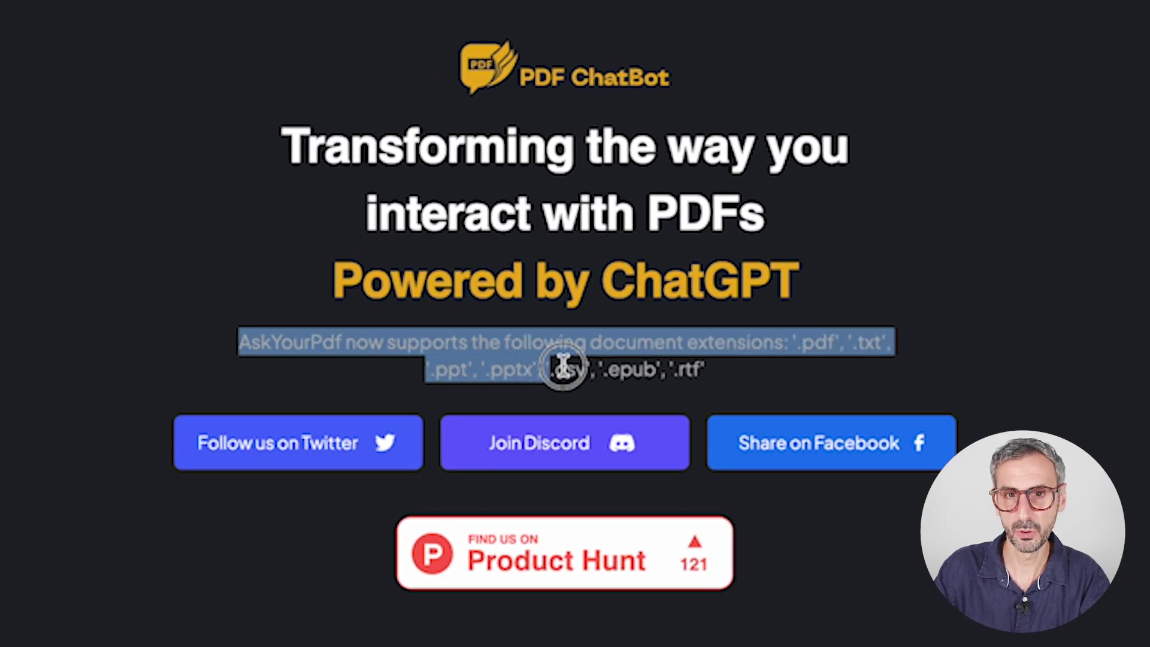
drag(563, 367, 738, 368)
click(748, 376)
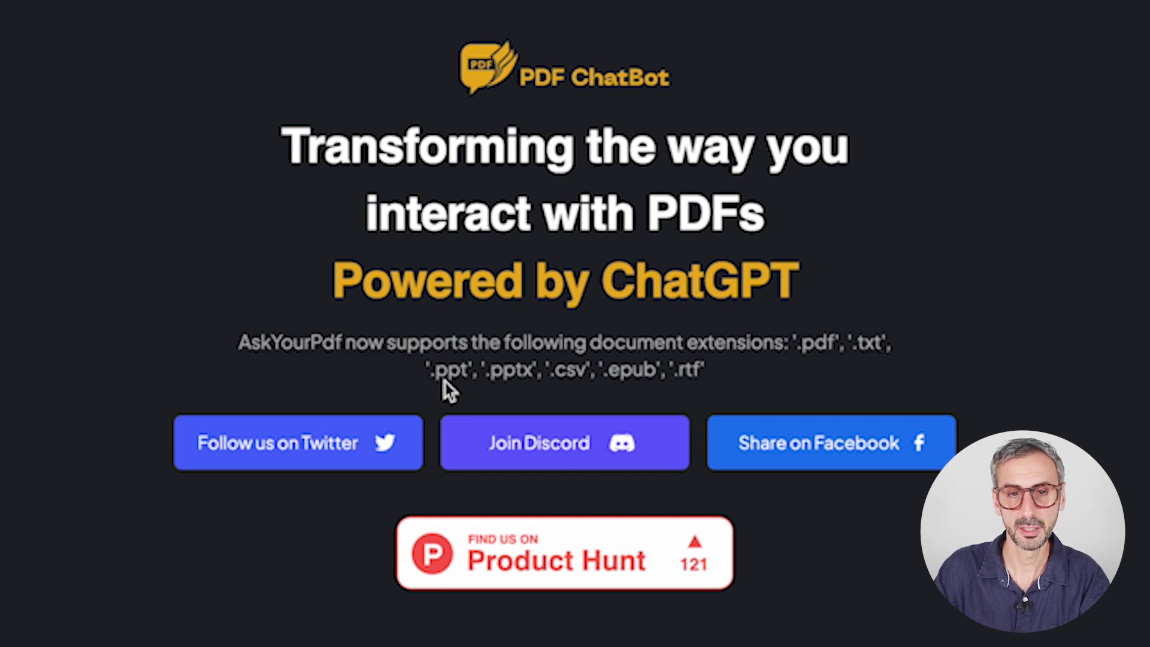
drag(490, 367, 537, 369)
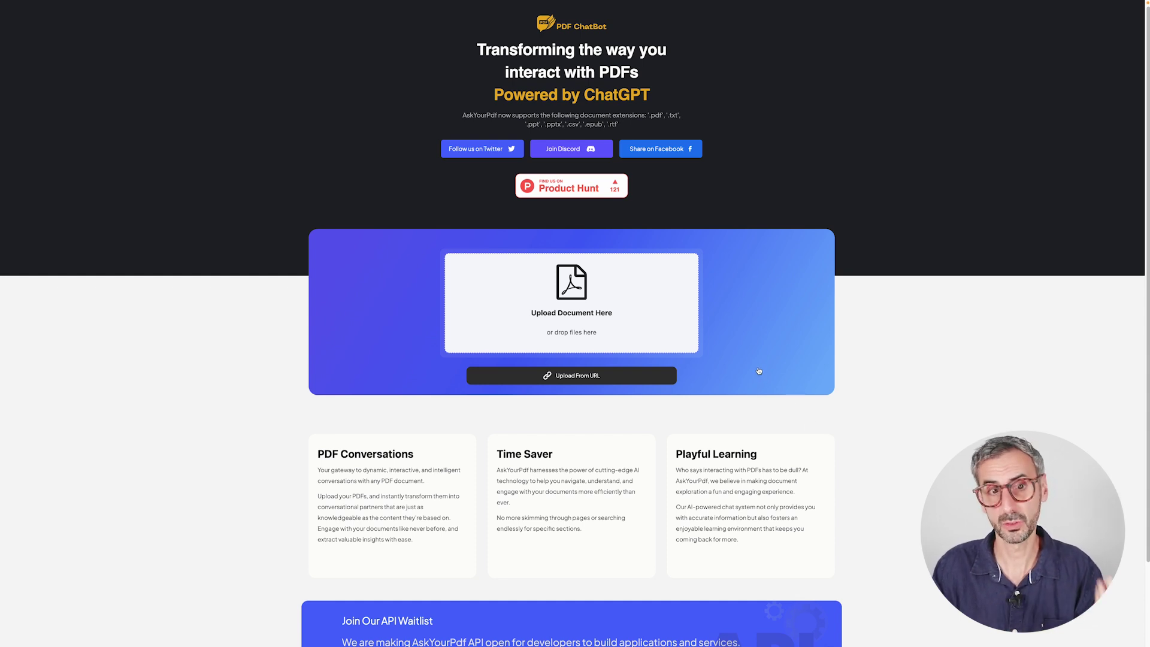
drag(316, 453, 419, 455)
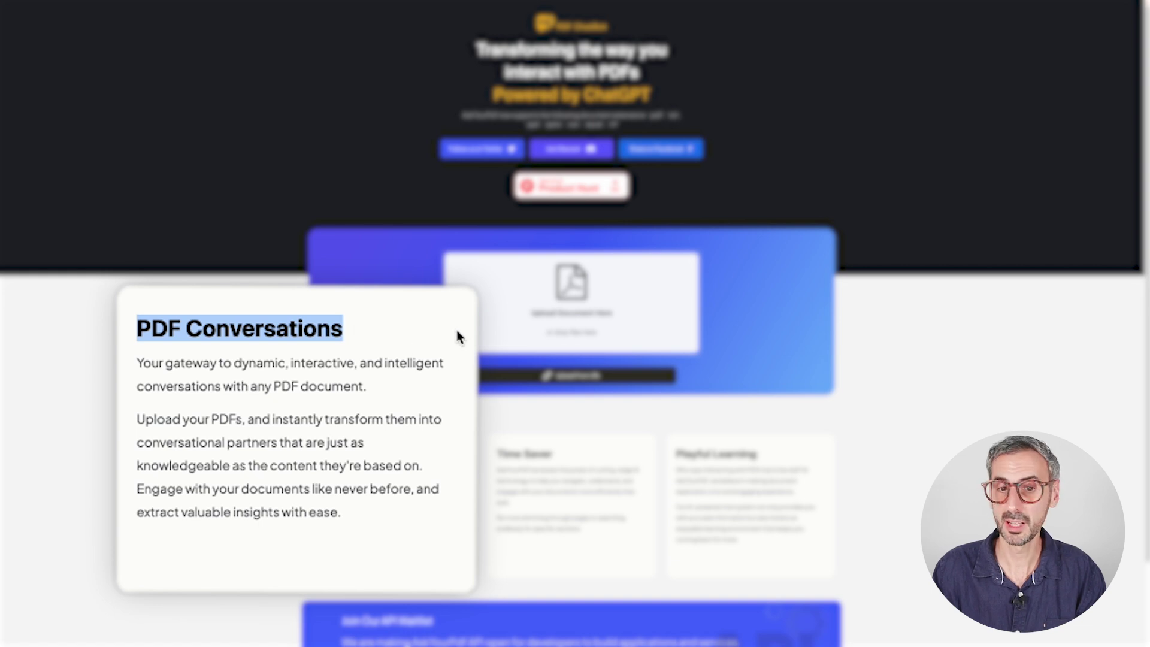
drag(496, 454, 554, 454)
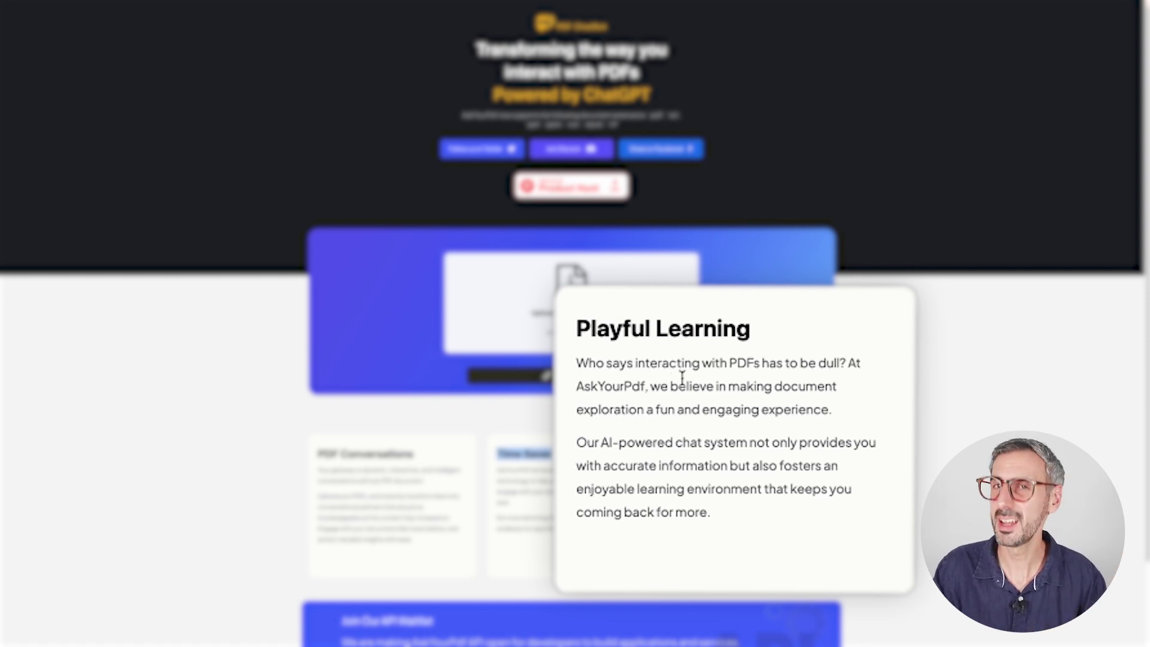
drag(780, 342, 693, 329)
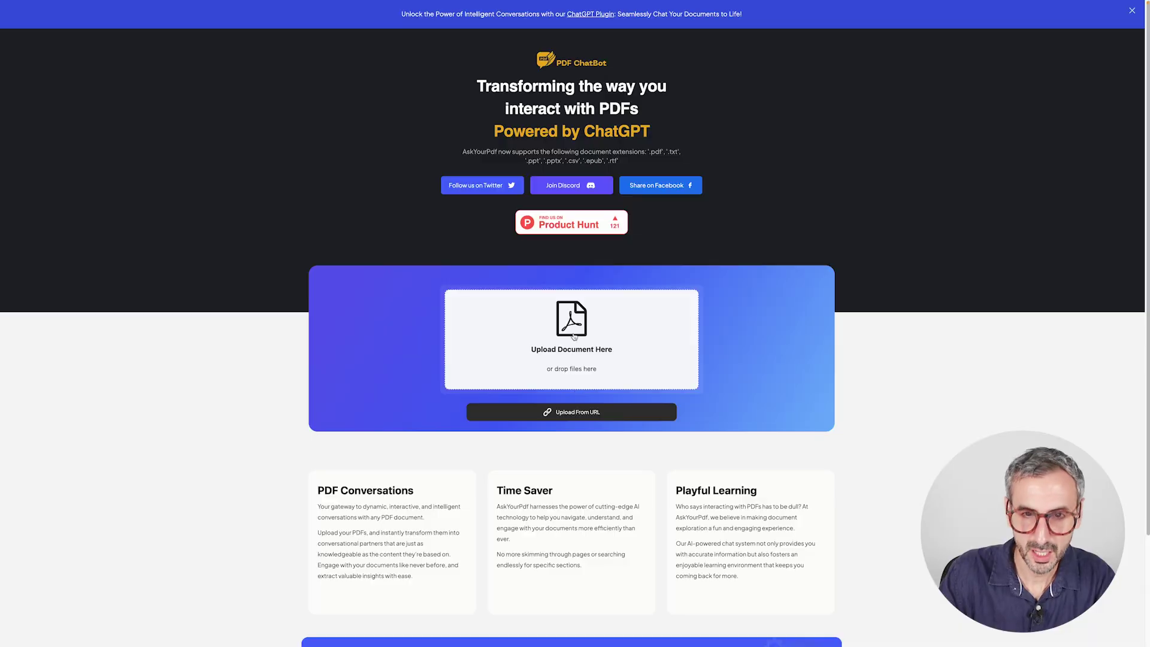
Step: Upload the health insurance summary PDF from the Downloads folder to the chatbot
click(570, 335)
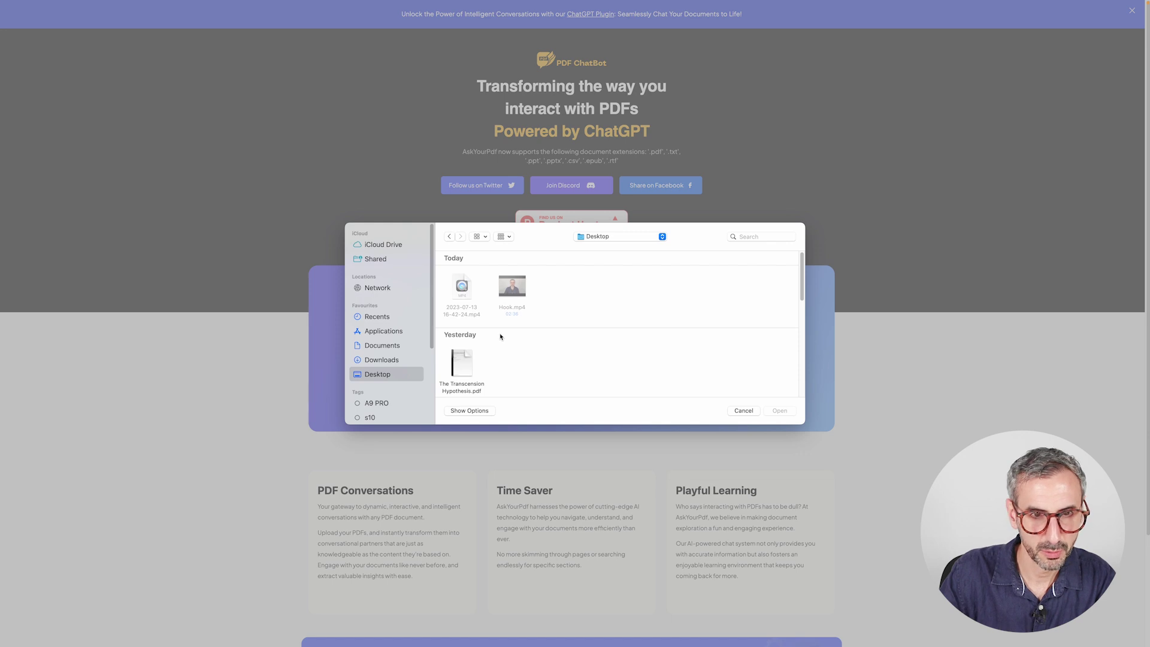
click(402, 349)
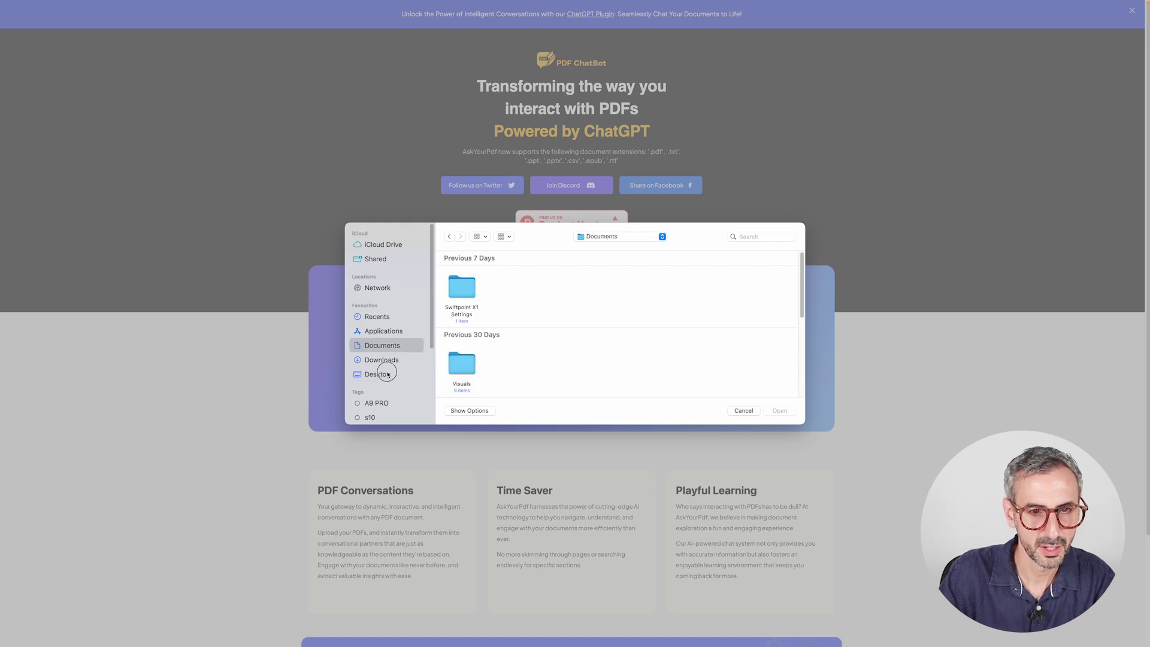
click(388, 374)
click(384, 361)
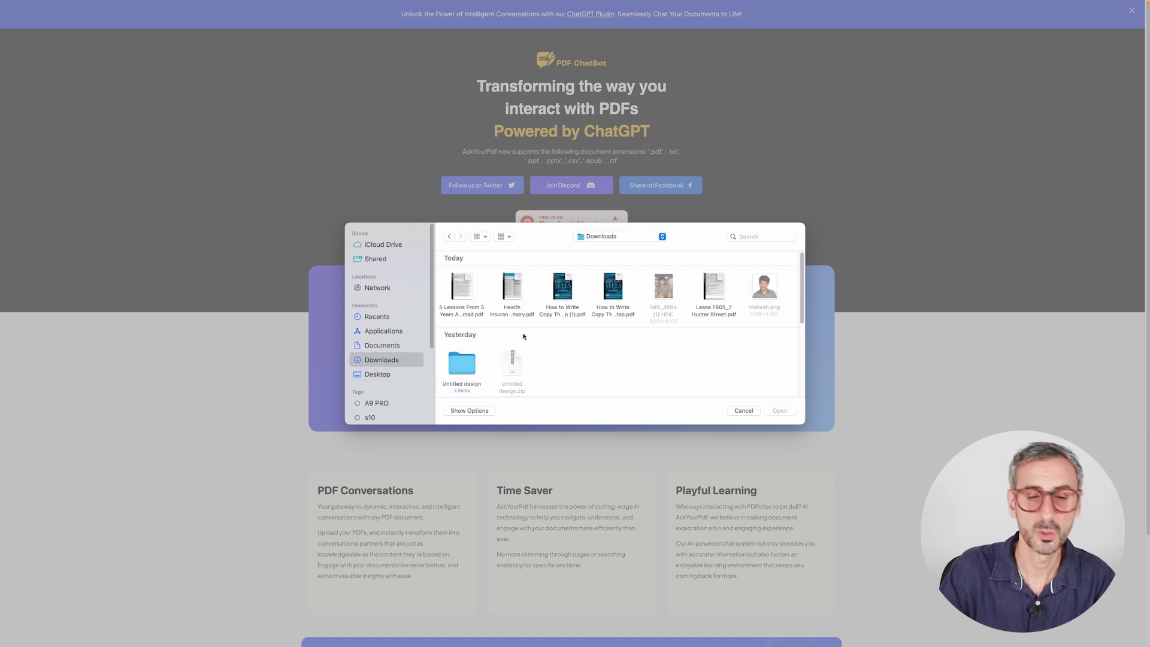
double_click(512, 288)
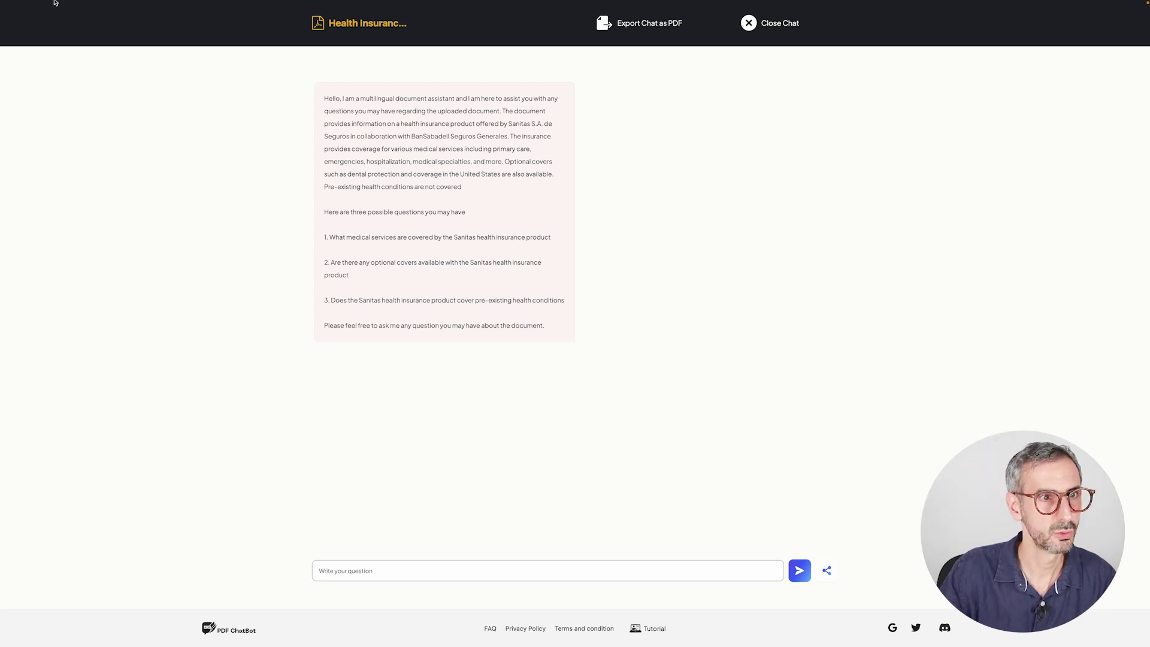
Step: Place the health insurance PDF side by side with the chat and skim through its pages
mouse_move(55, 3)
click(28, 17)
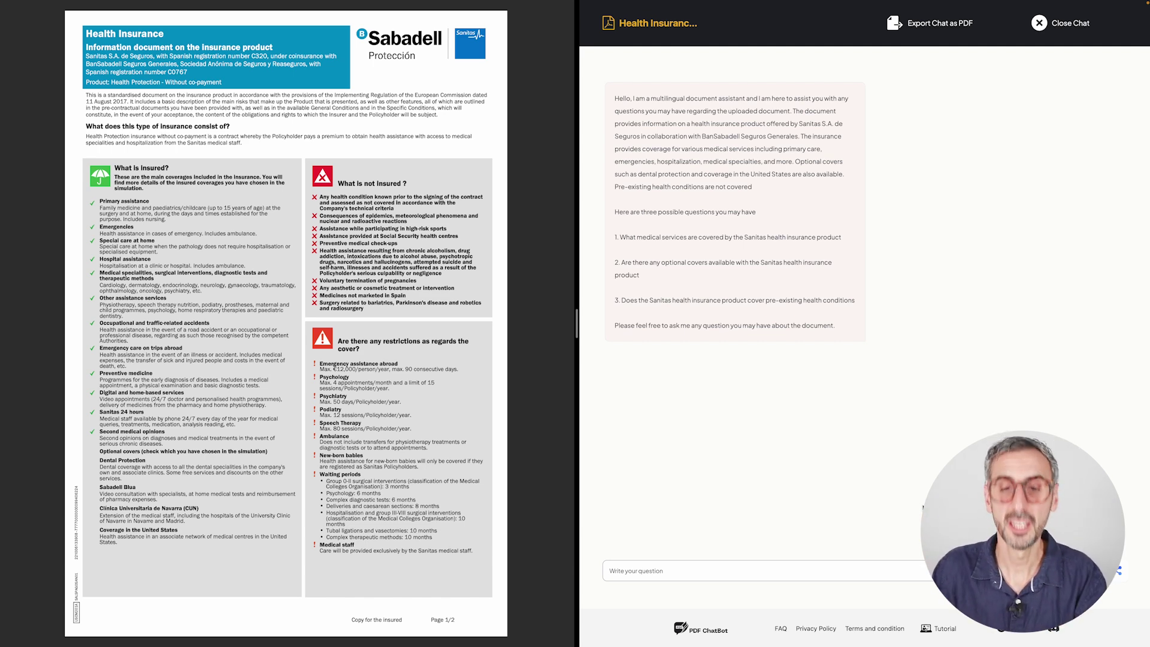
scroll(262, 349, down, 3)
scroll(248, 345, up, 3)
scroll(264, 144, down, 5)
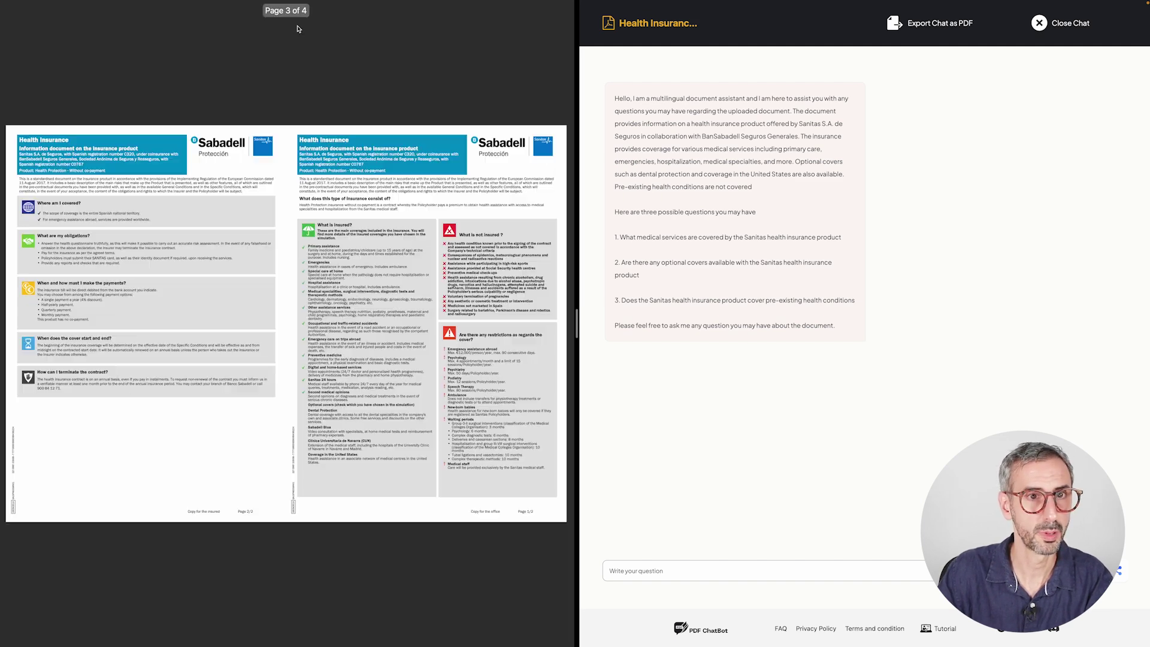
scroll(279, 208, up, 5)
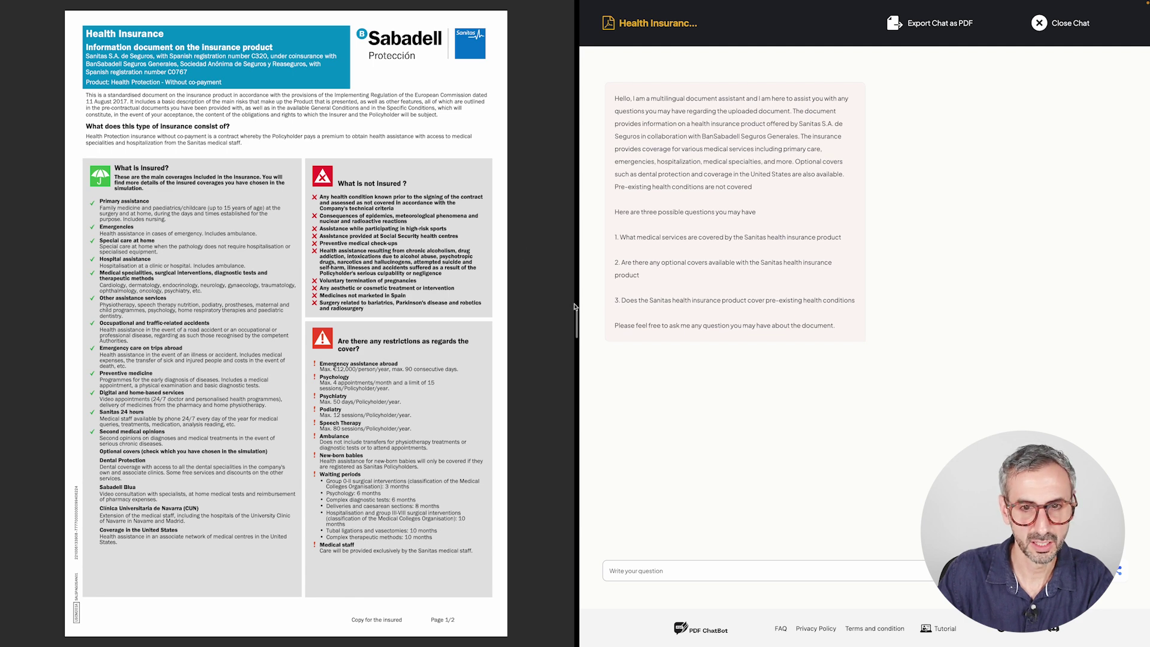
scroll(525, 326, down, 3)
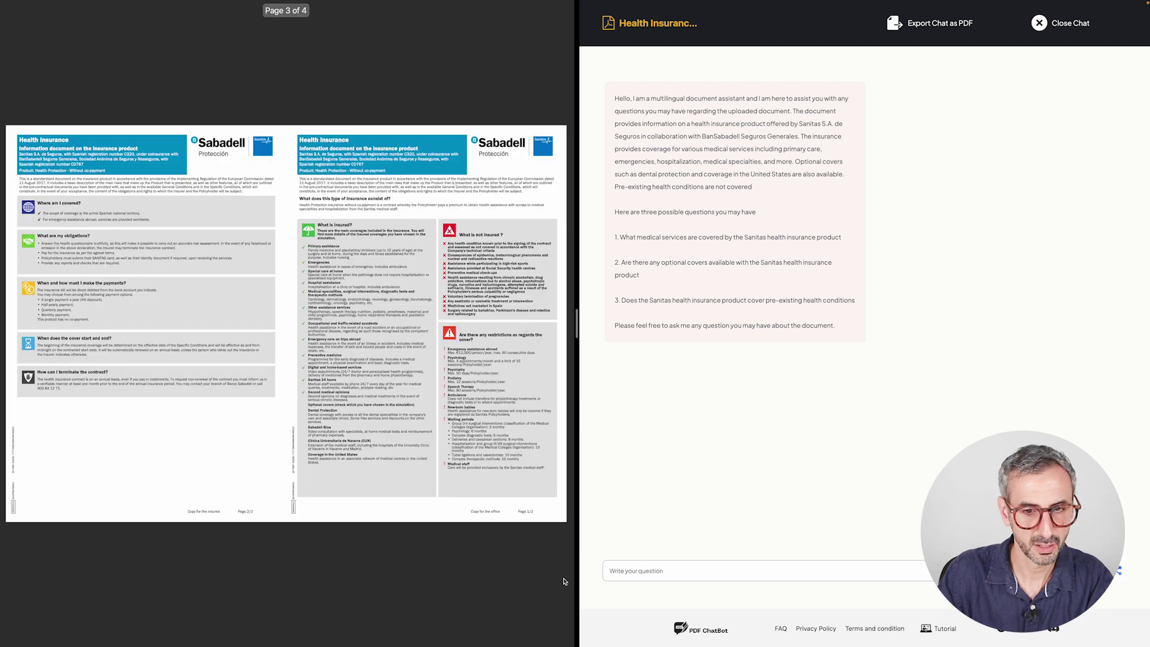
Step: Widen the chat side of the split view and look through the PDF's coverage, restrictions, payment and termination sections
drag(578, 327, 490, 333)
scroll(403, 344, up, 4)
scroll(397, 340, up, 10)
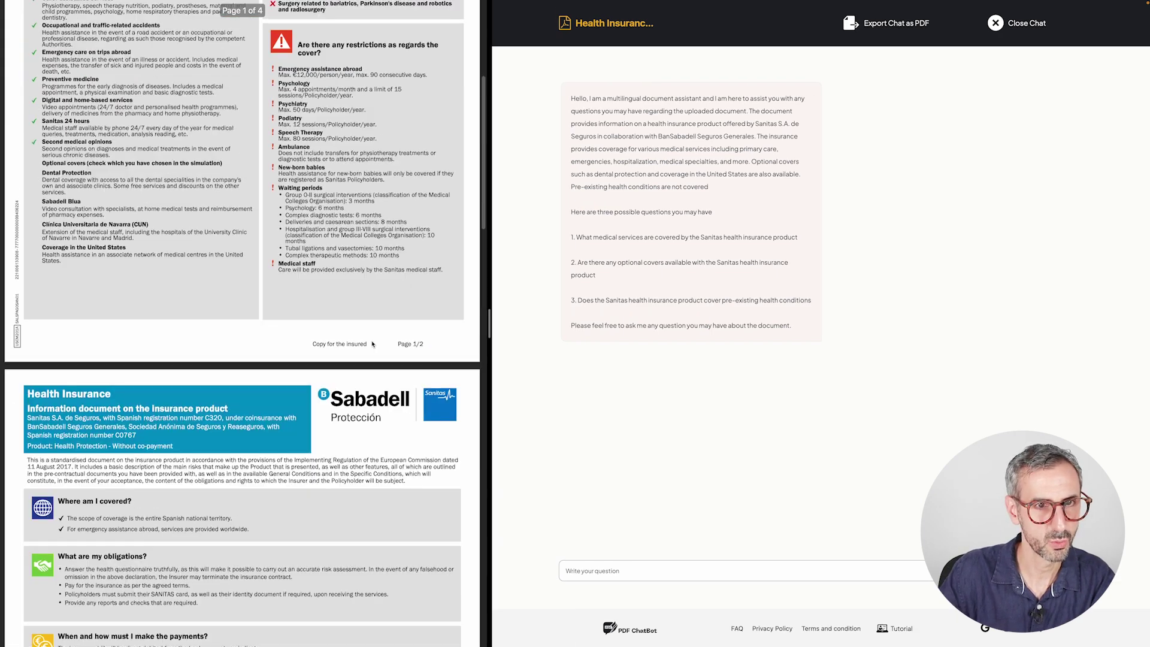
scroll(162, 287, down, 5)
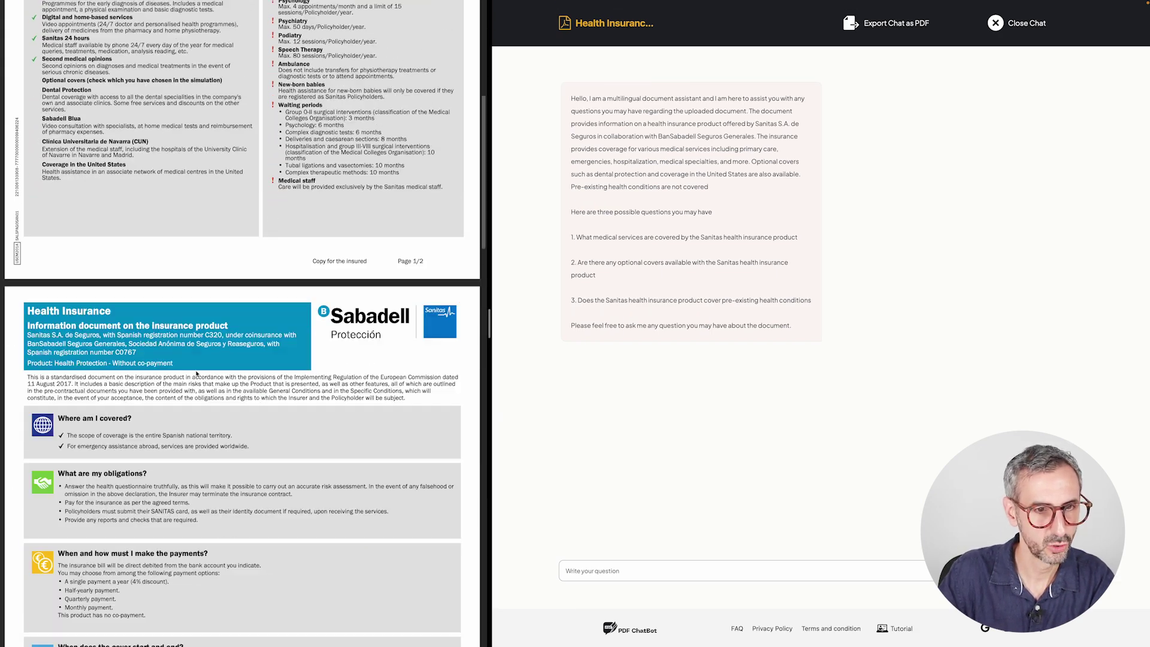
scroll(133, 352, down, 9)
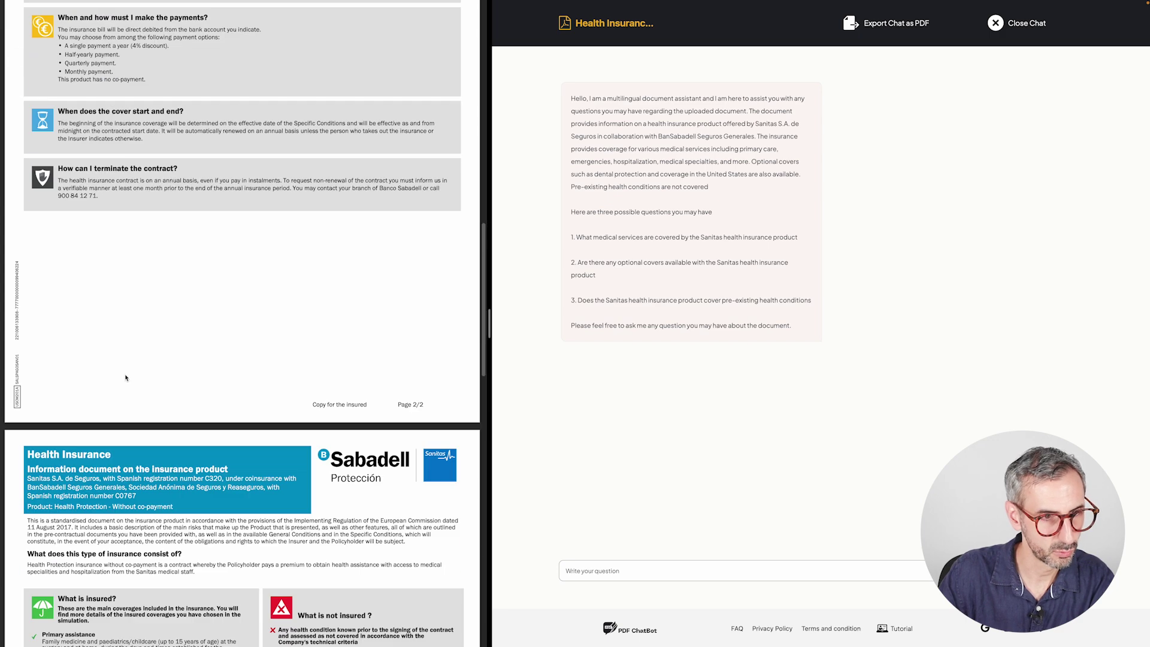
scroll(134, 402, up, 4)
scroll(55, 178, down, 9)
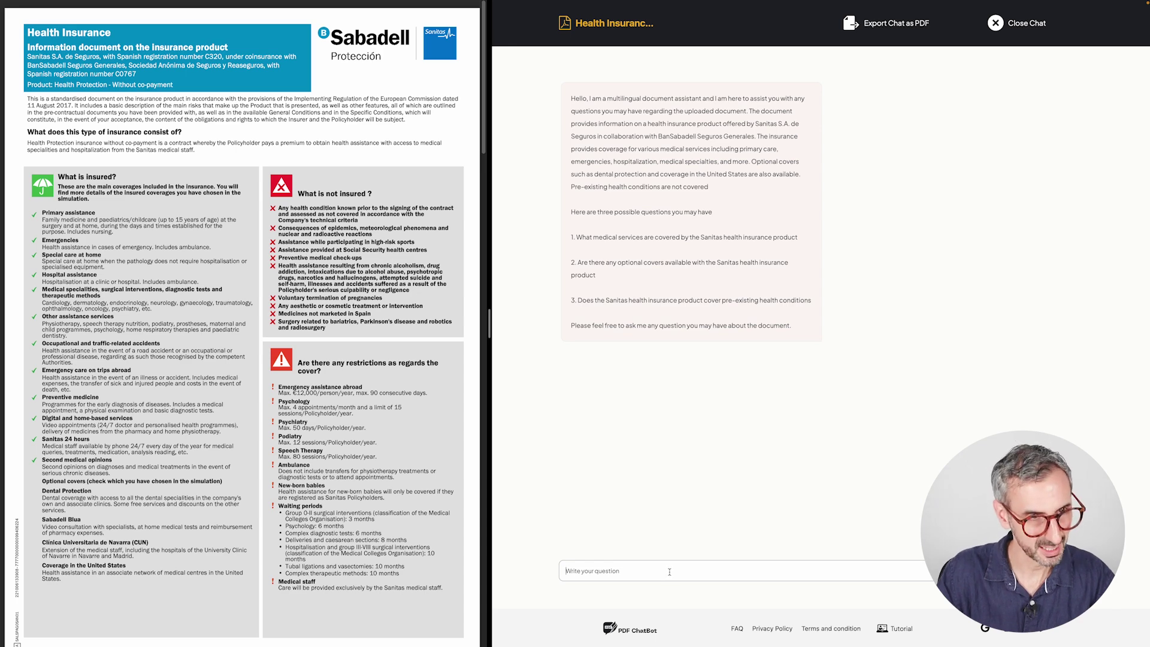
Step: Ask the chatbot "what's not included in this insurance cover?"
text(at's not included)
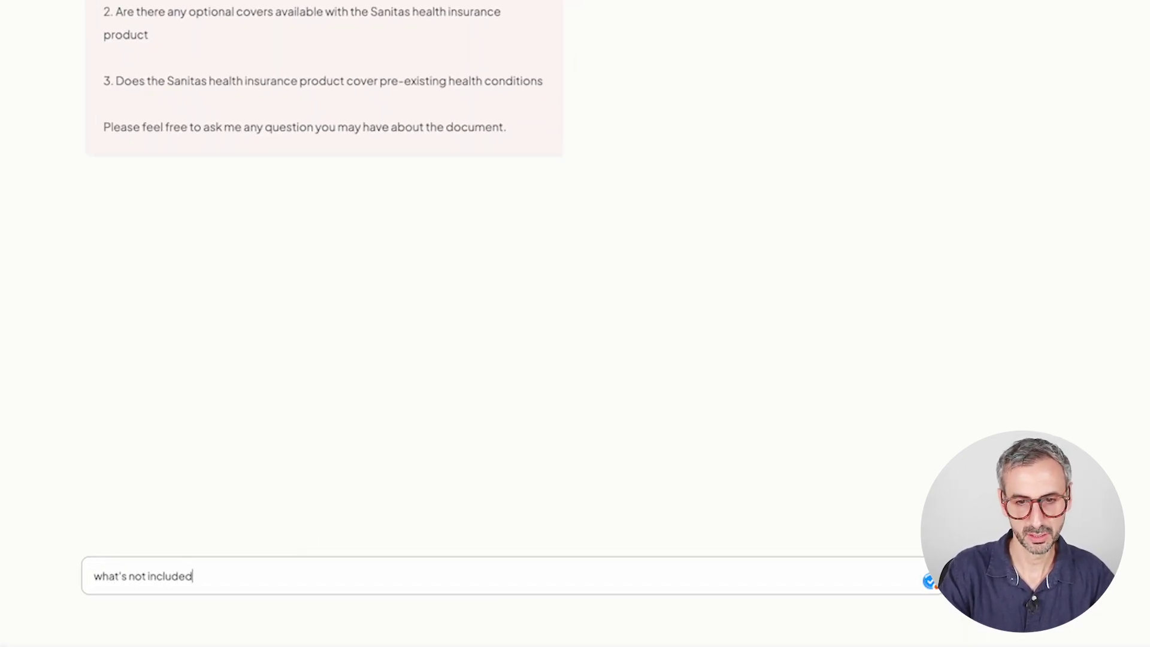
text( in this ins)
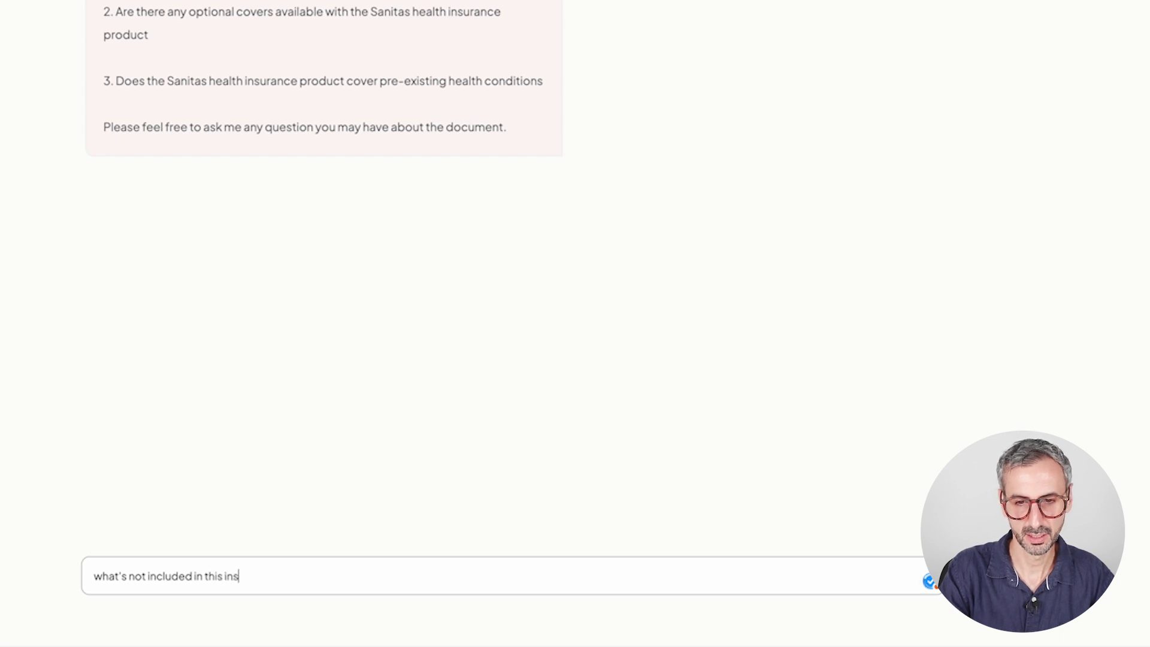
text(urence cover?)
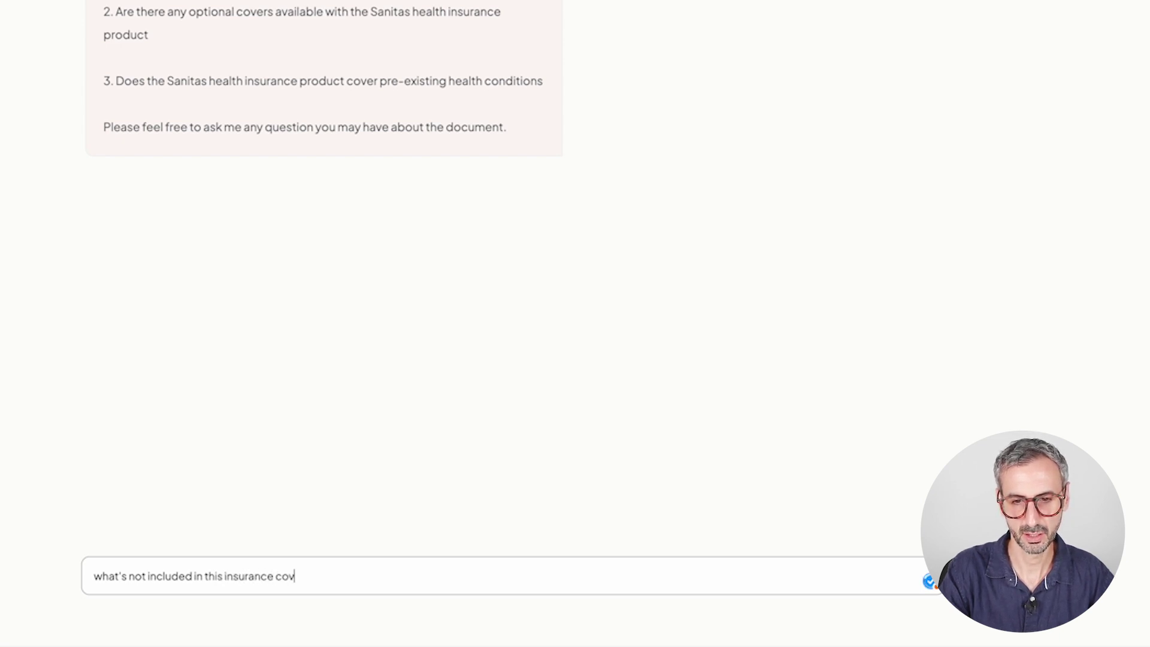
key(Return)
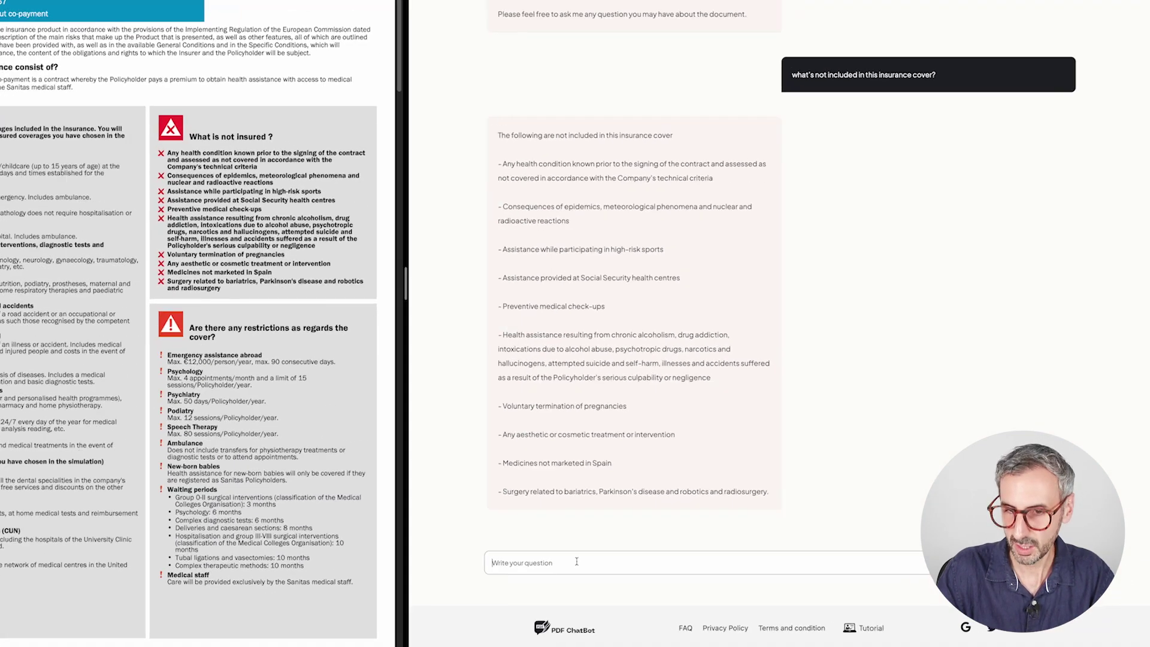
Step: Ask "I want to have plastic surgery and redo my nose, is that covered by the policy?", correcting the misspelled "plastic" before sending
click(577, 560)
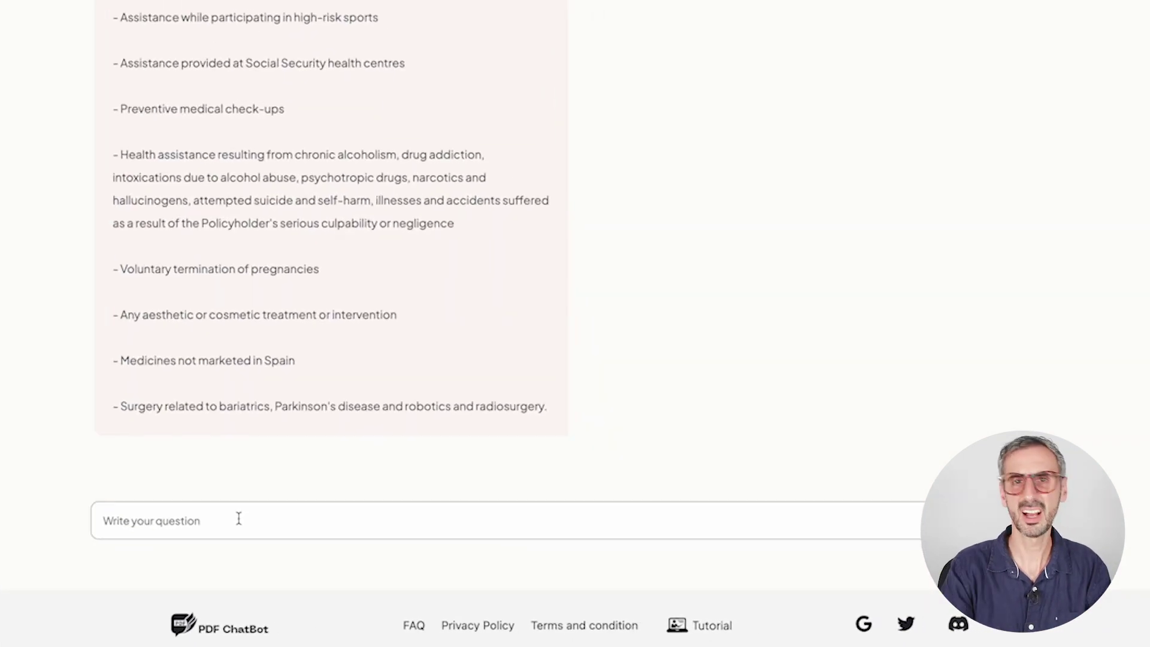
text(I want to have platstic surge)
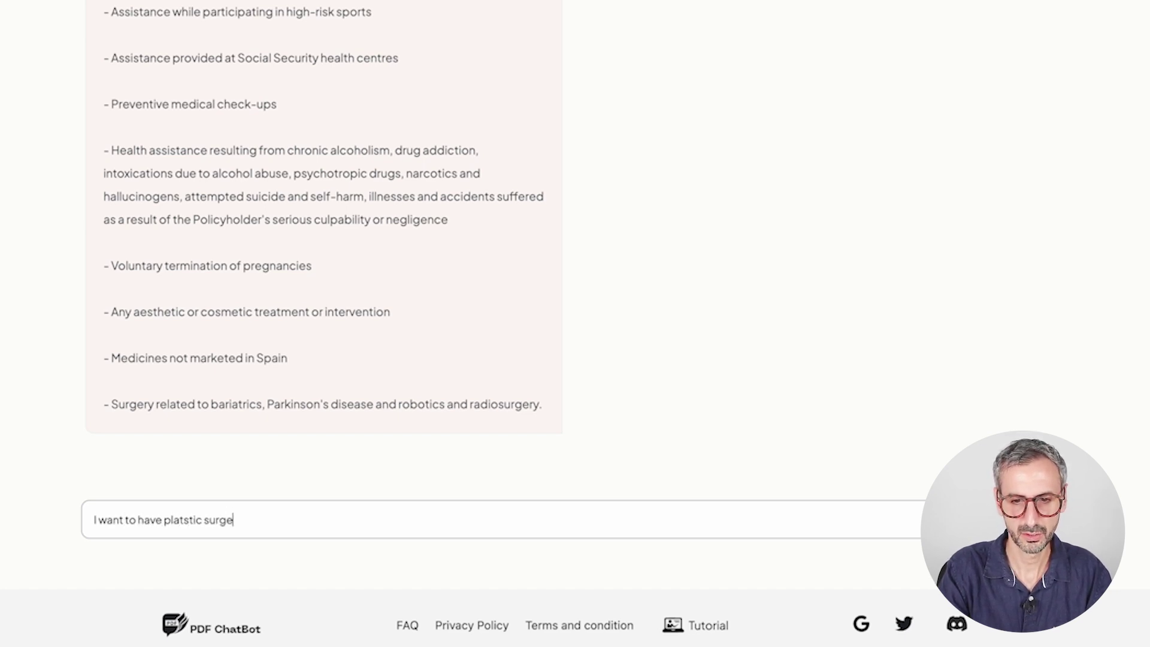
text(ry and redo)
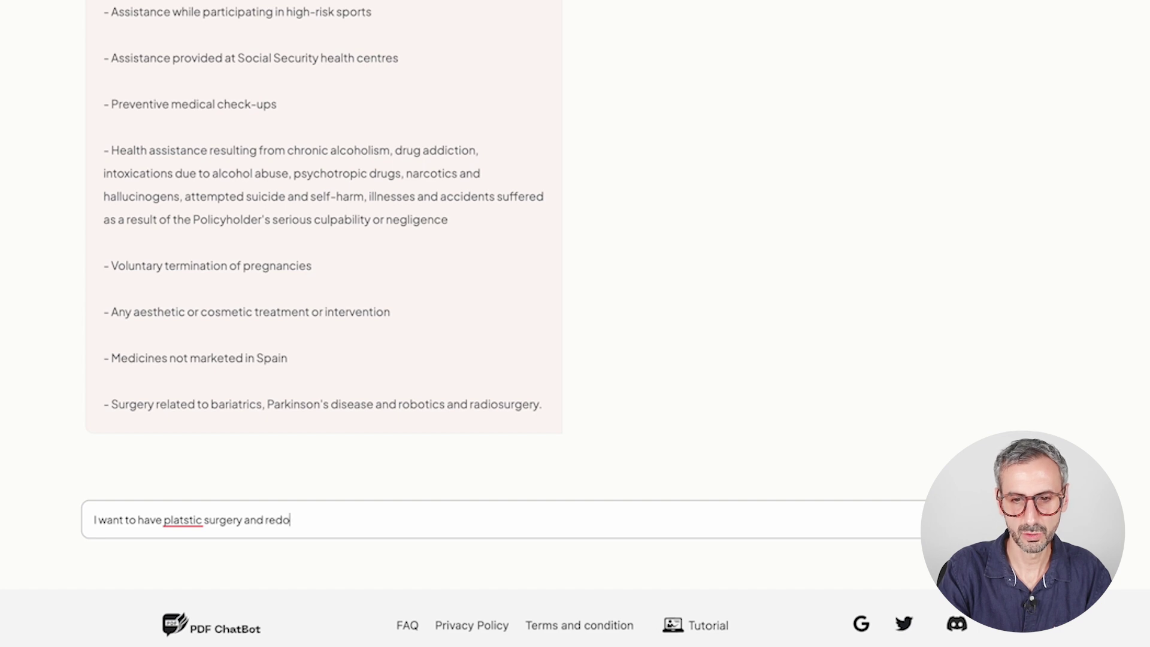
text( my nose, is)
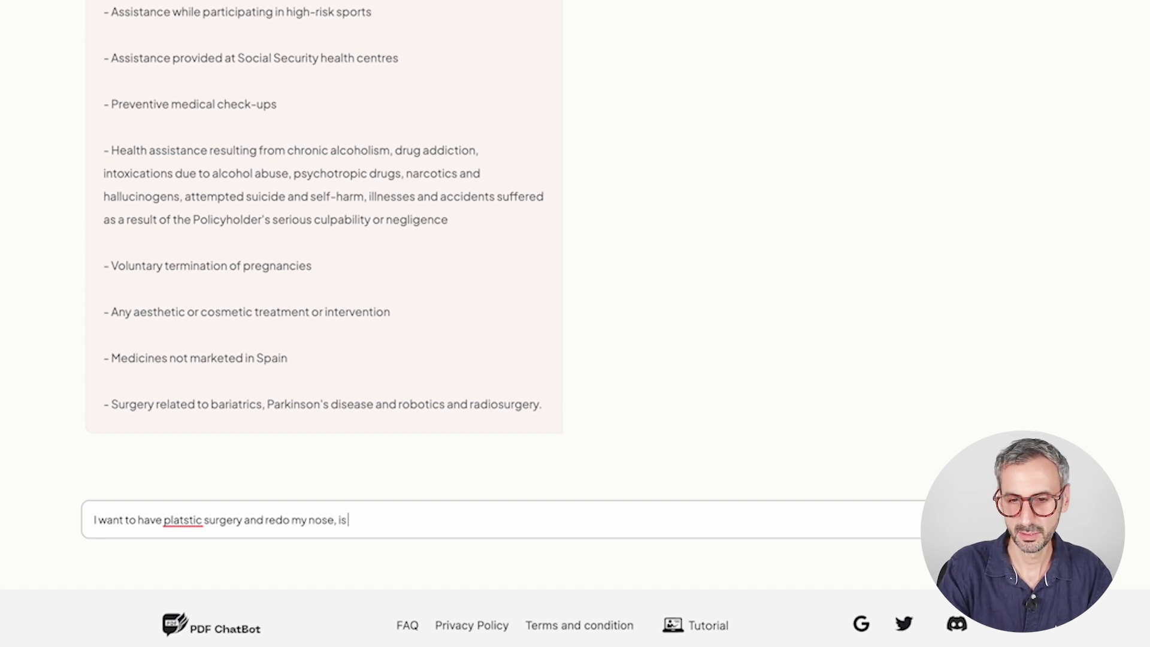
text( that covered by)
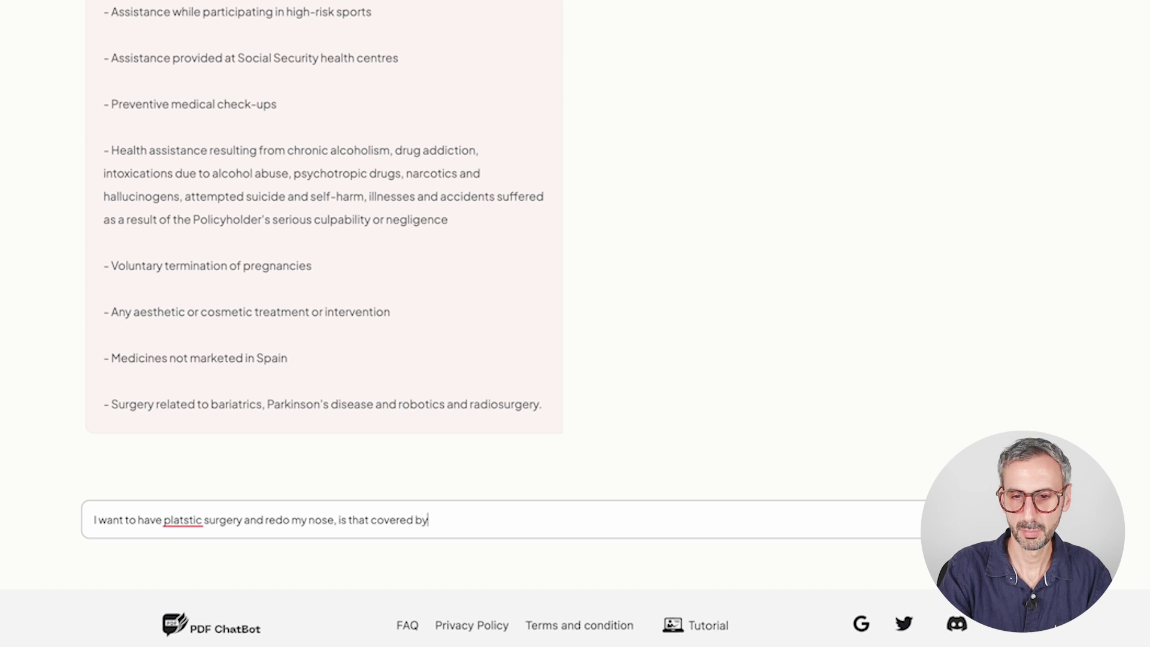
text( the policy?)
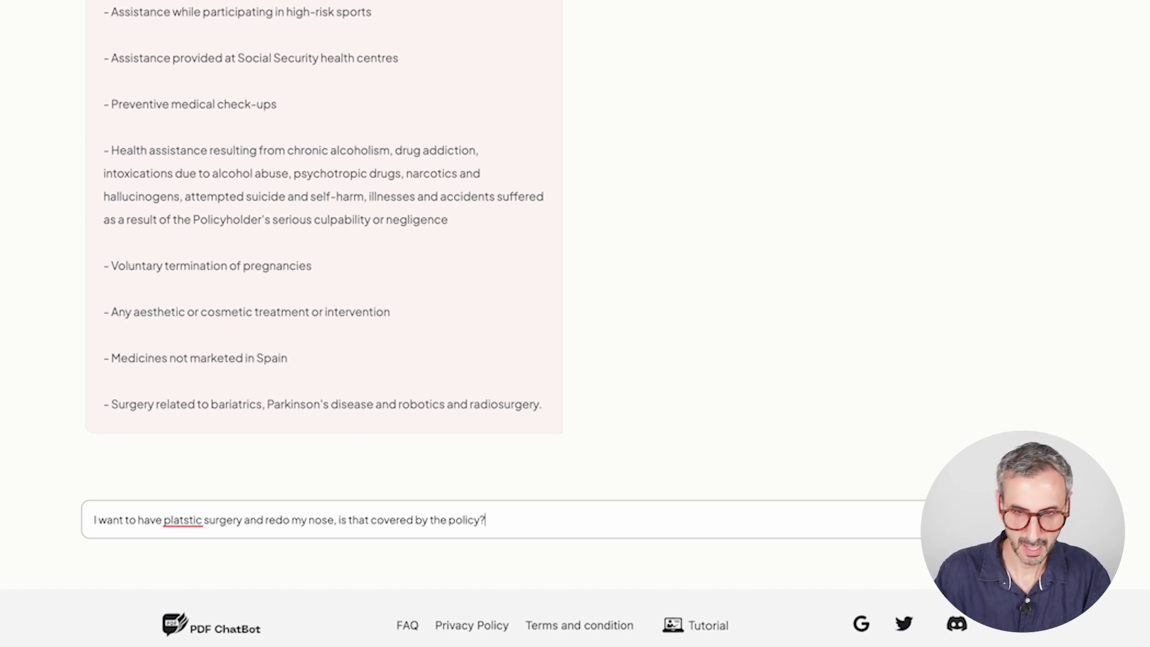
click(192, 520)
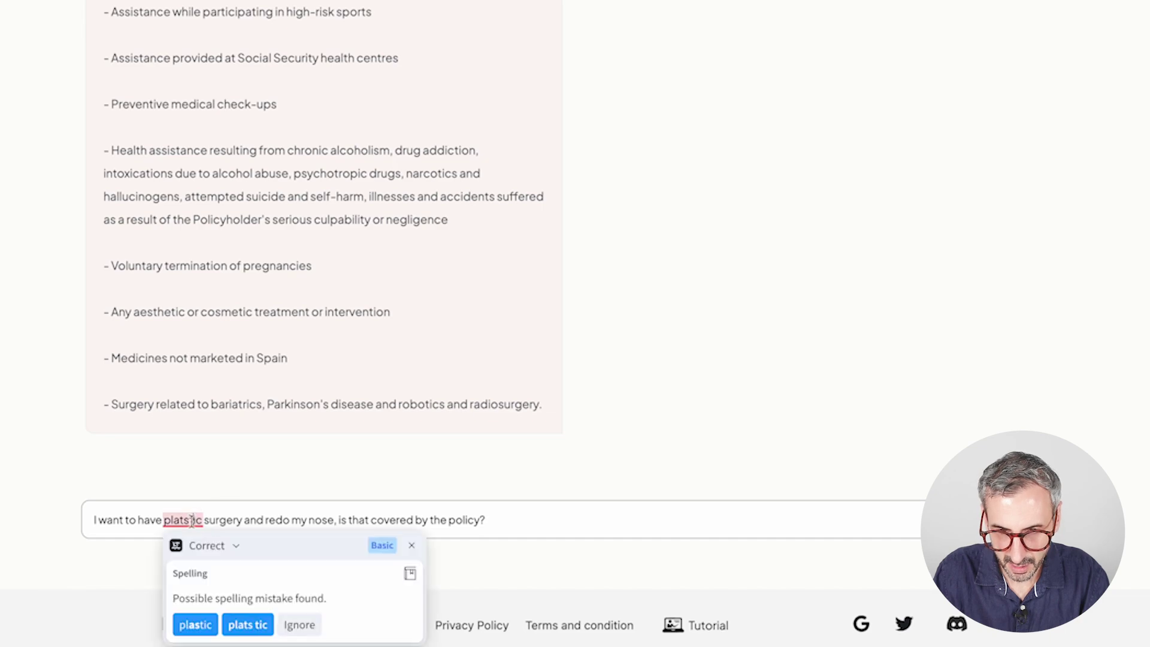
click(193, 624)
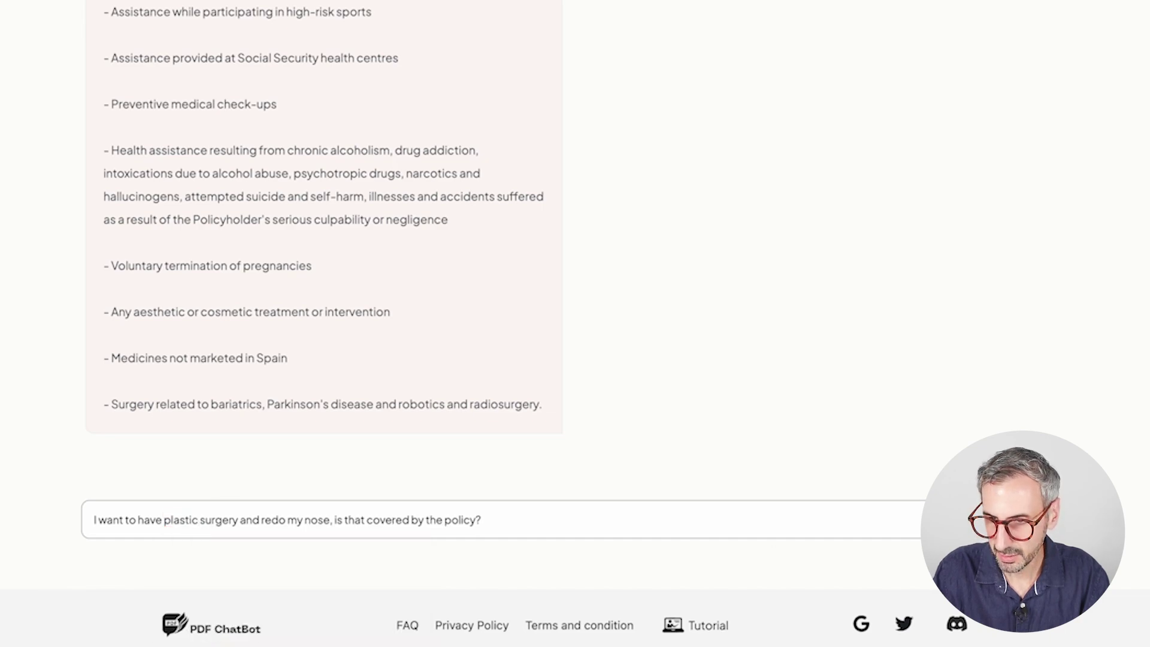
key(Return)
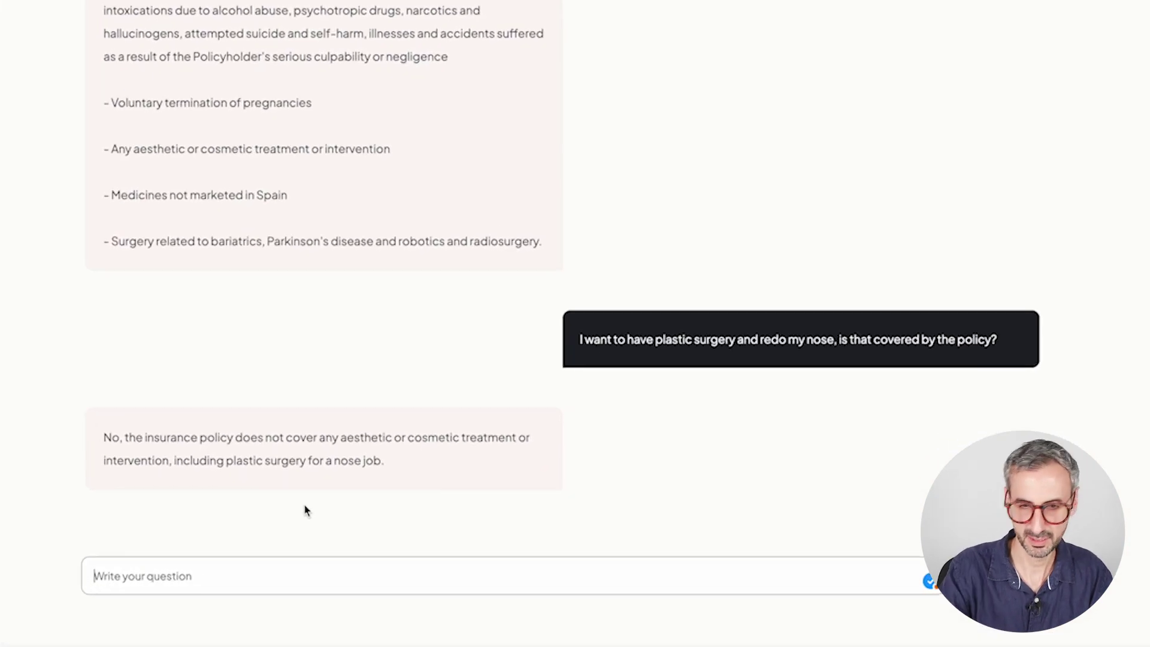
Step: Ask the chatbot "In the event of a nuclear war, would I be covered if I go to the hospital after being irradiated?"
click(96, 576)
text(In the )
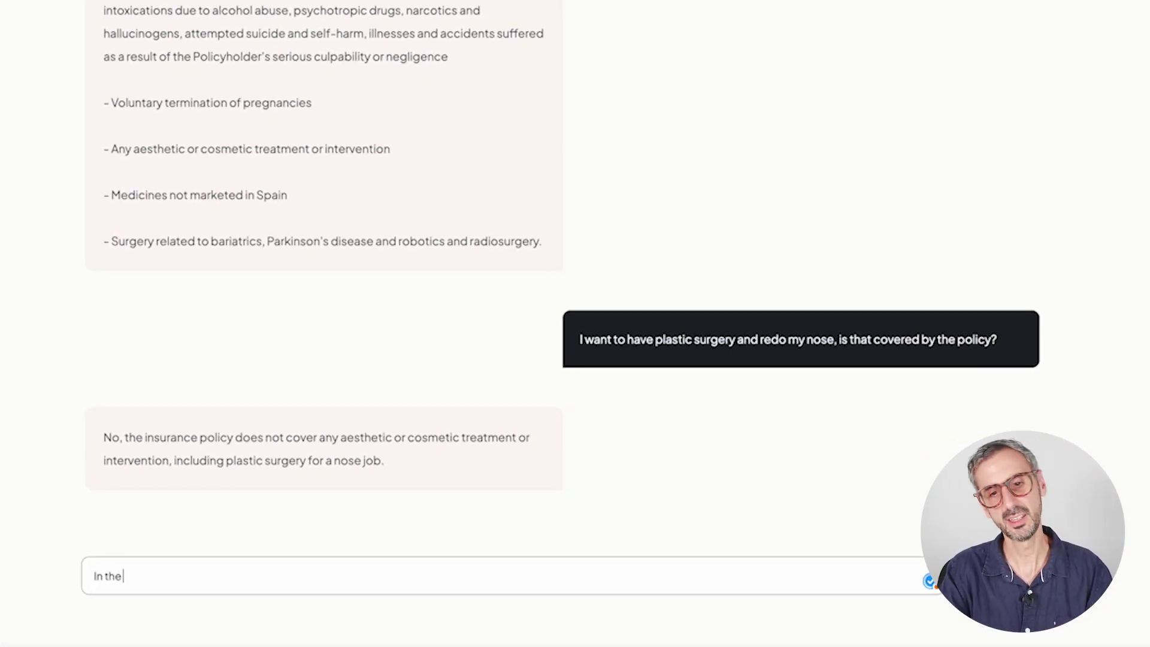
text(event of a nu)
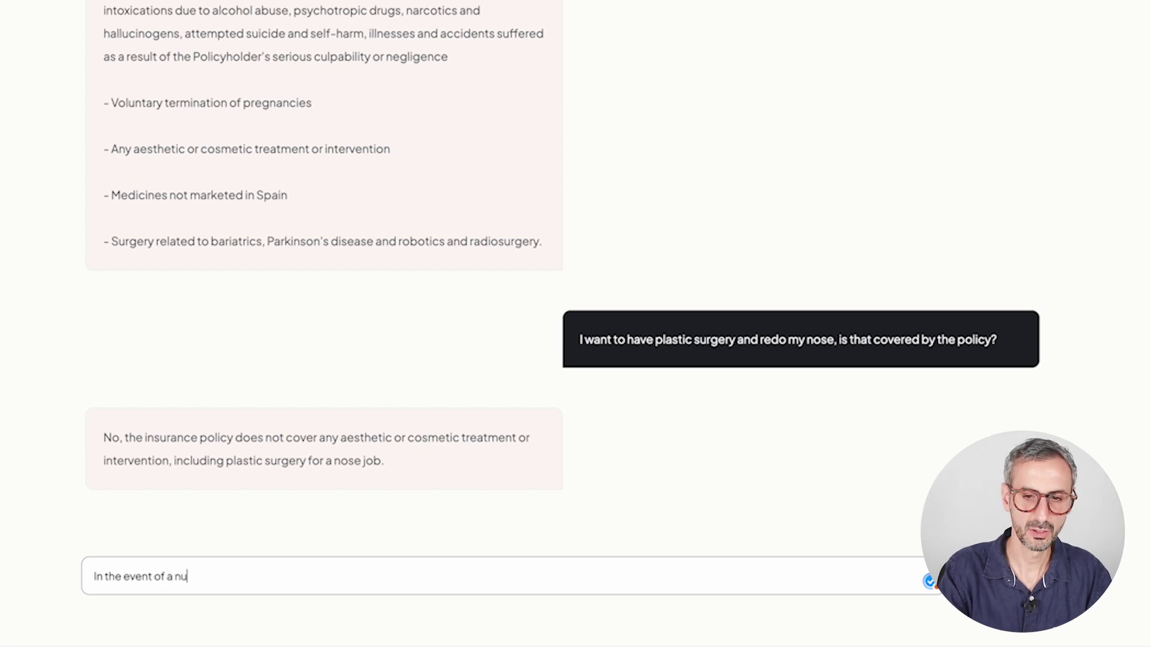
text(clear war, wou)
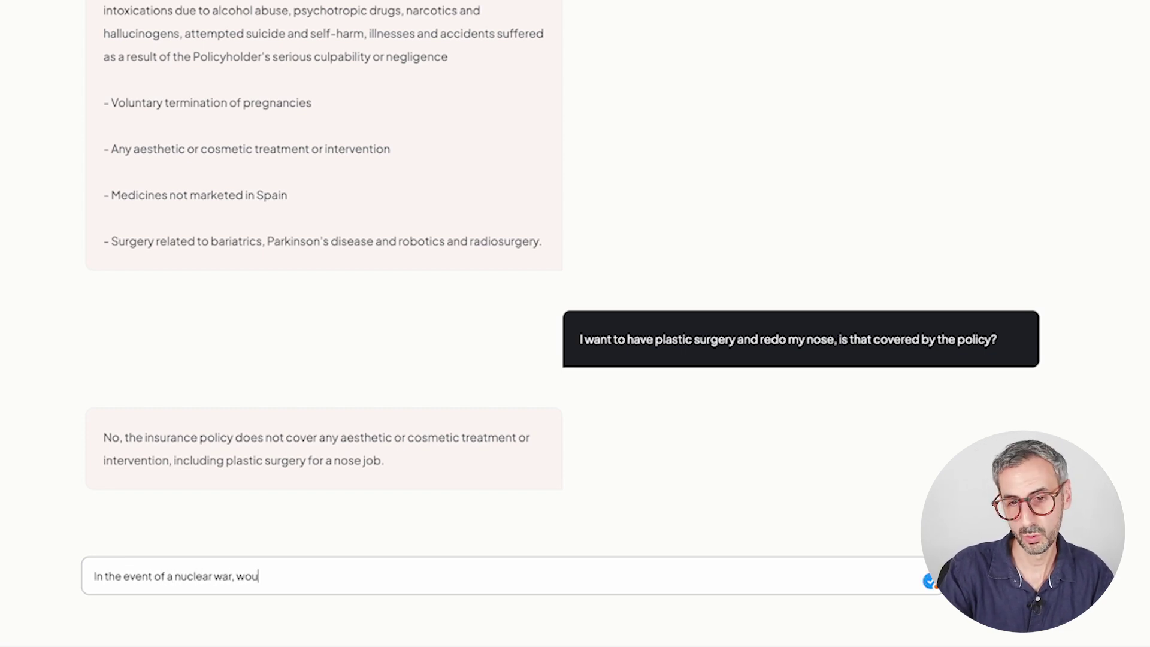
text(ld I be cover)
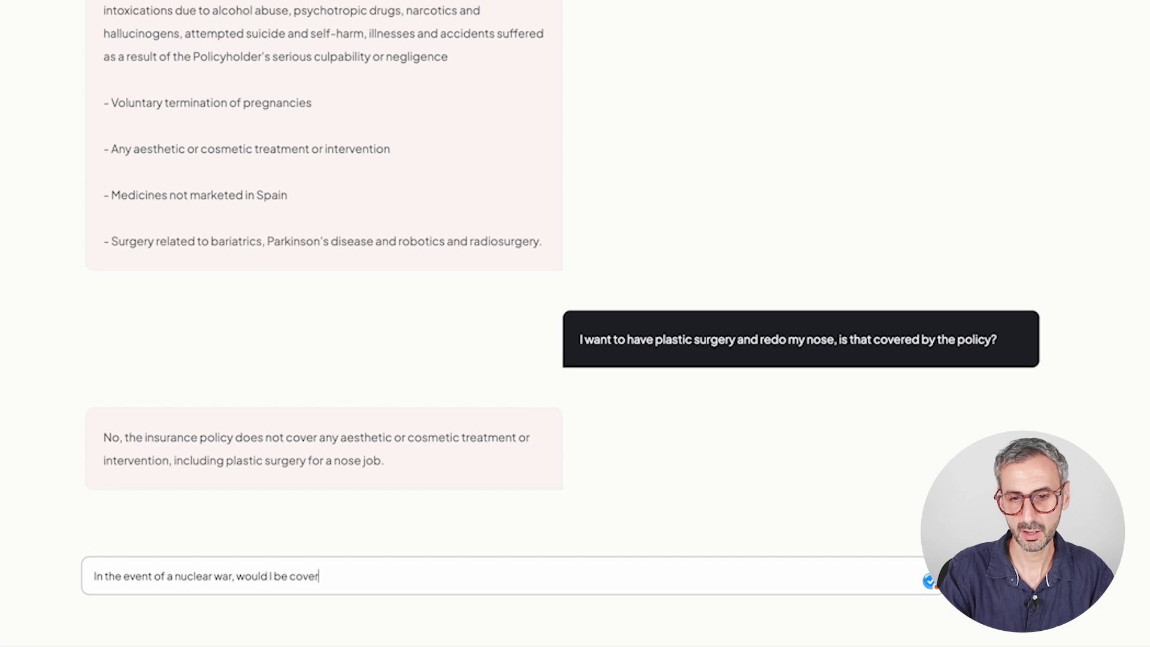
text(ed if I go to the hostp)
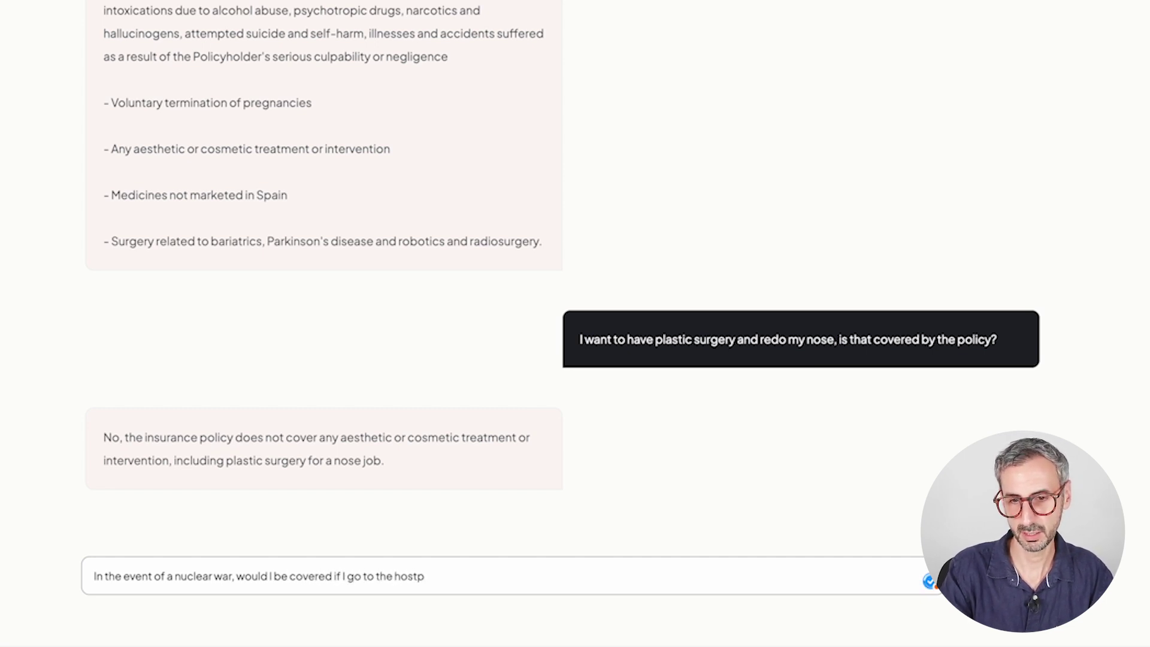
key(BackSpace)
key(BackSpace)
text(pital after be)
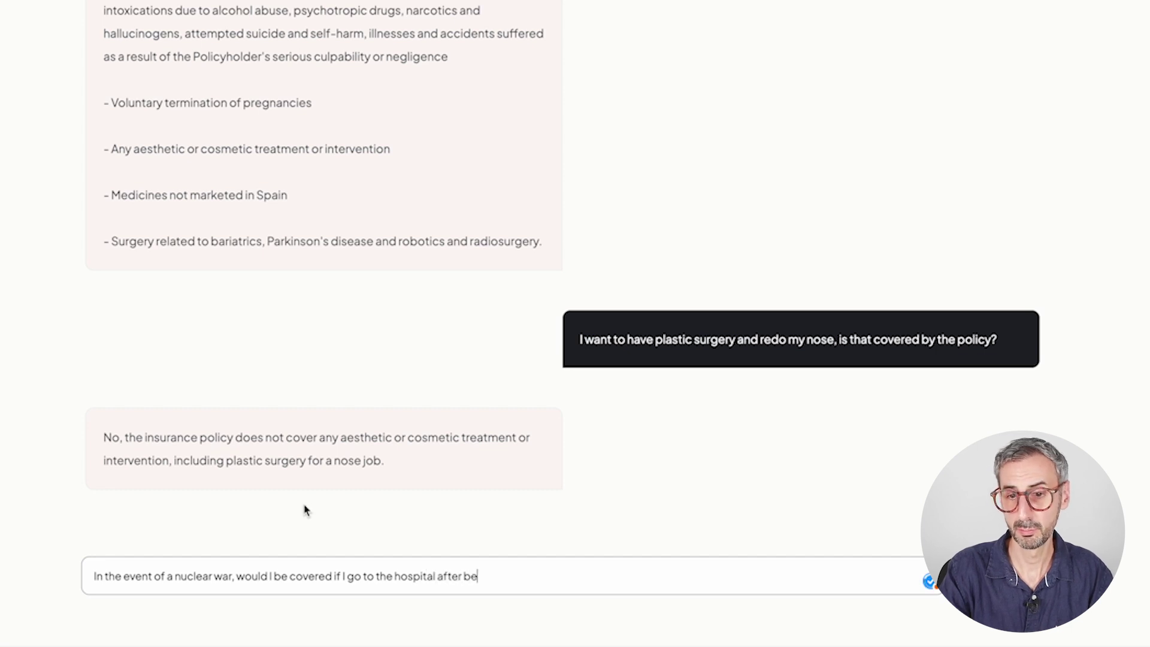
text(ing irradi)
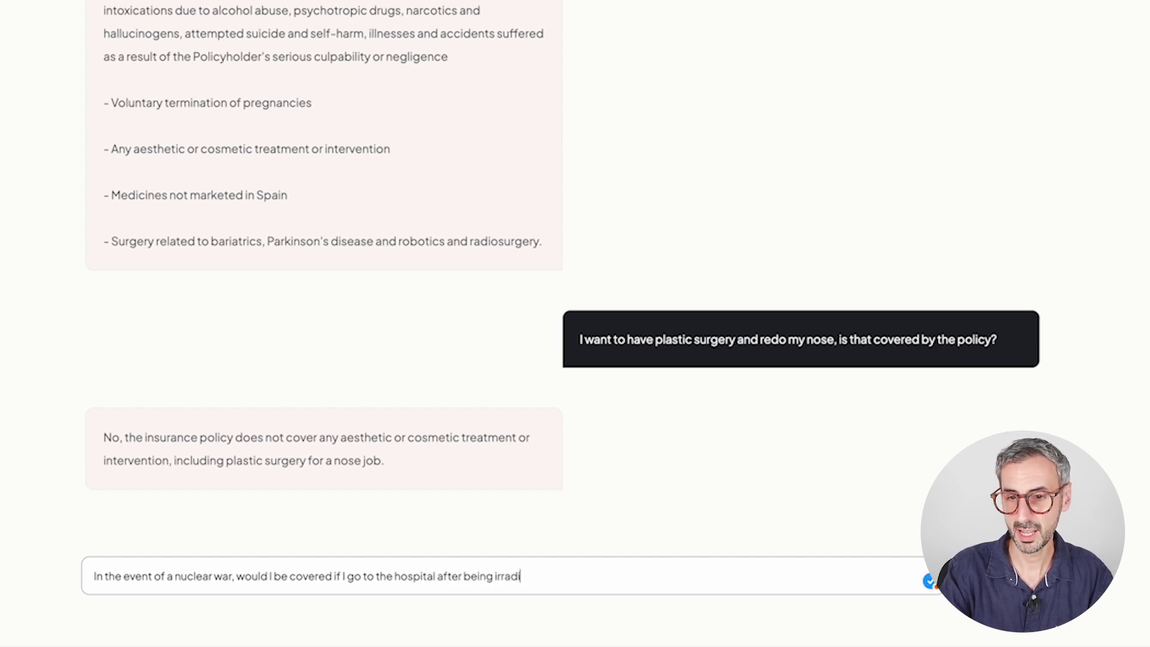
text(atied?)
key(Return)
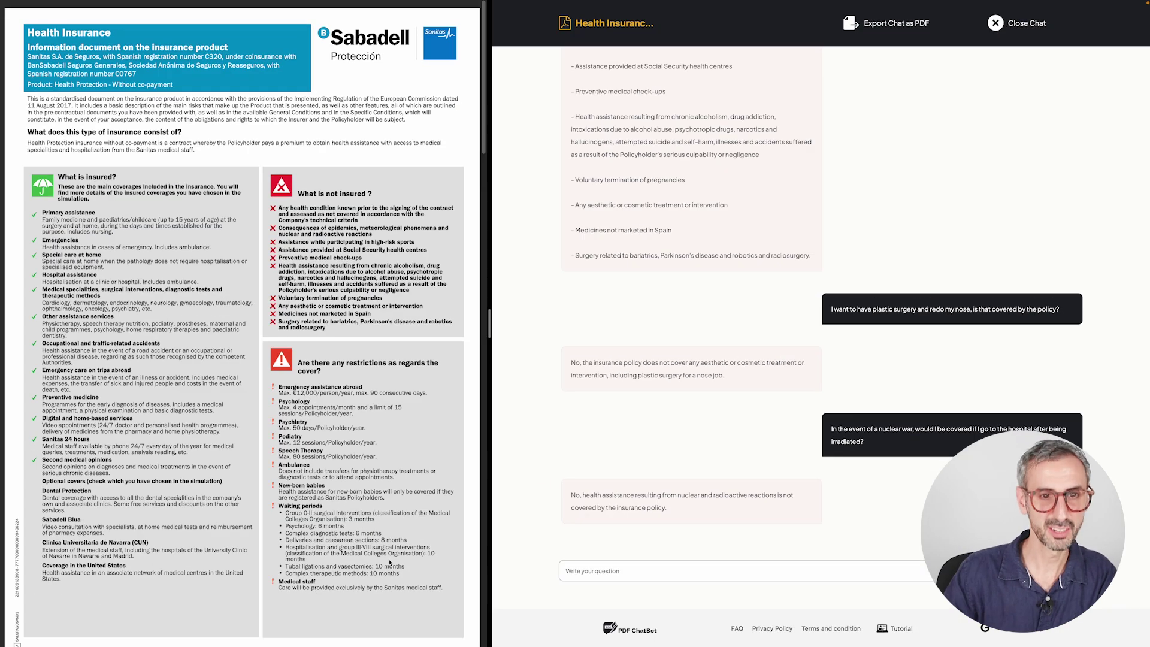
Step: Ask the chatbot "I drank too much alcohol yesterday and had an accident, I woke up in the hospital, will this hospitalization cost be covered?"
scroll(310, 405, down, 2)
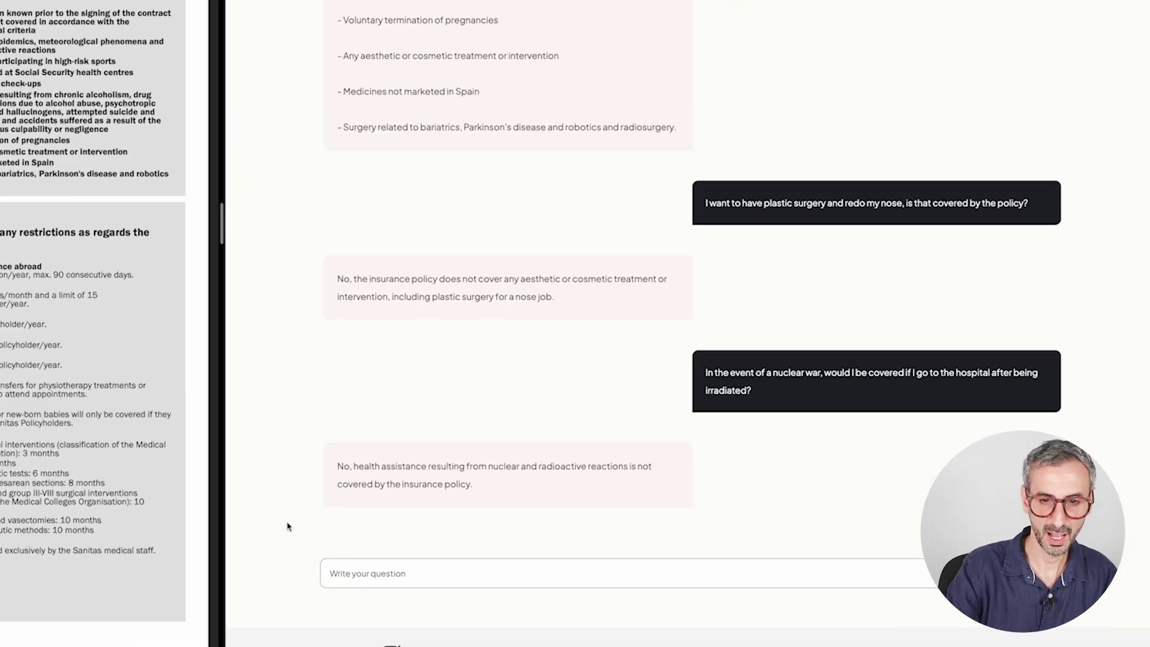
text(I drank too mu)
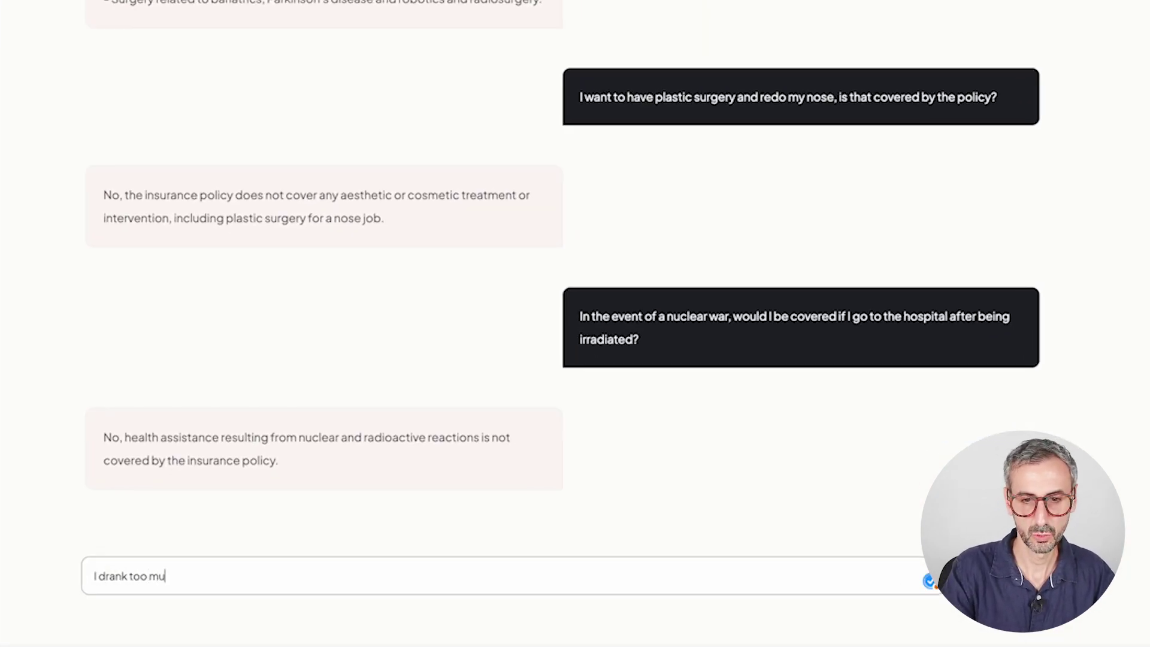
text(ch alcohol)
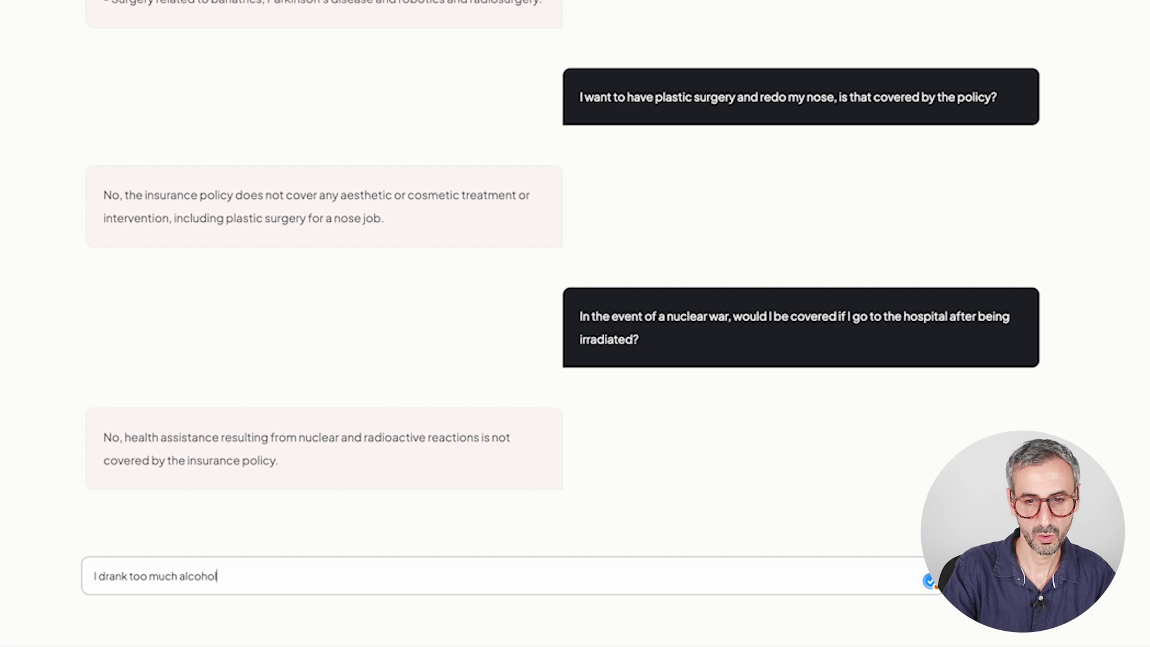
text( yesterday and had an accident)
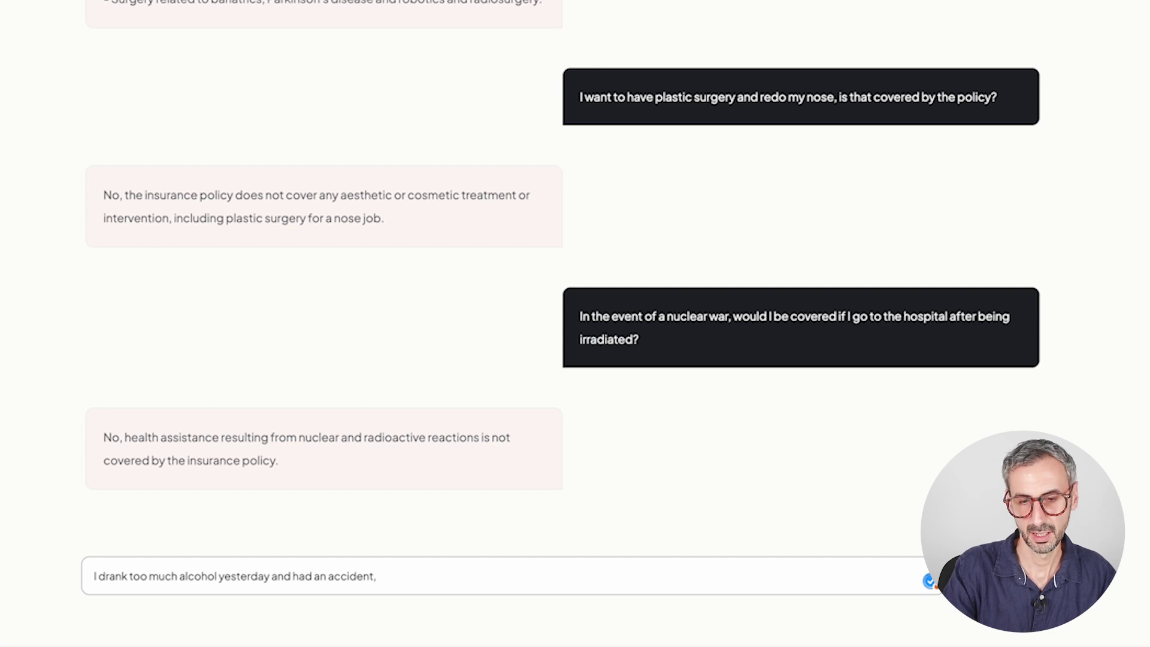
text(, I wok)
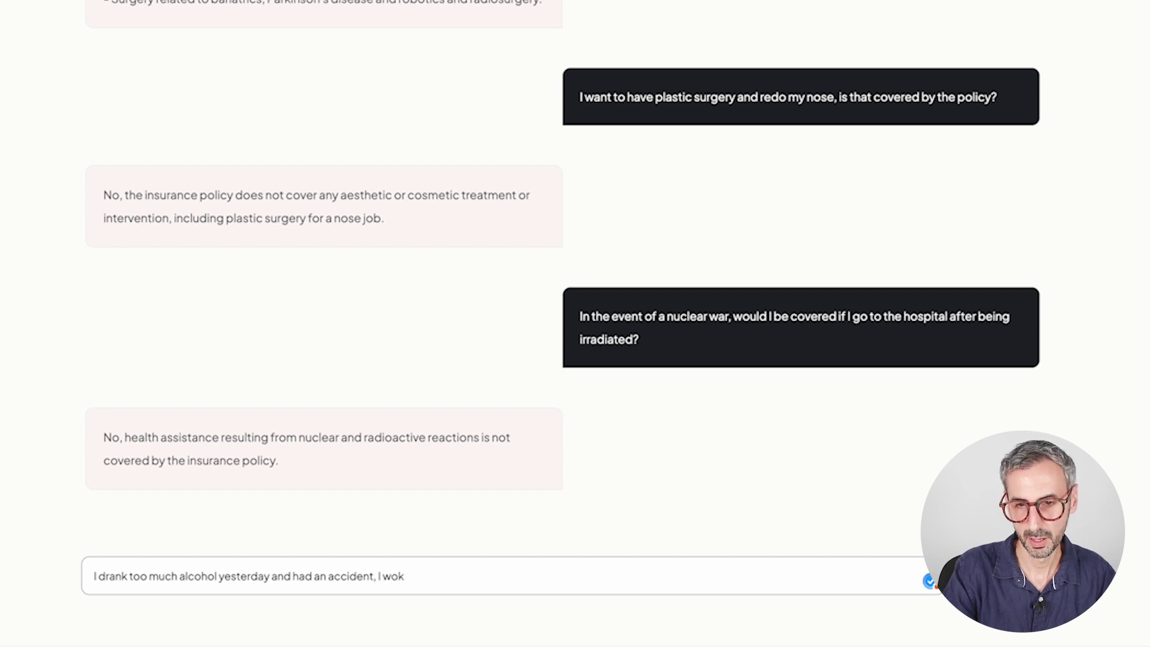
text(e up in the hosp)
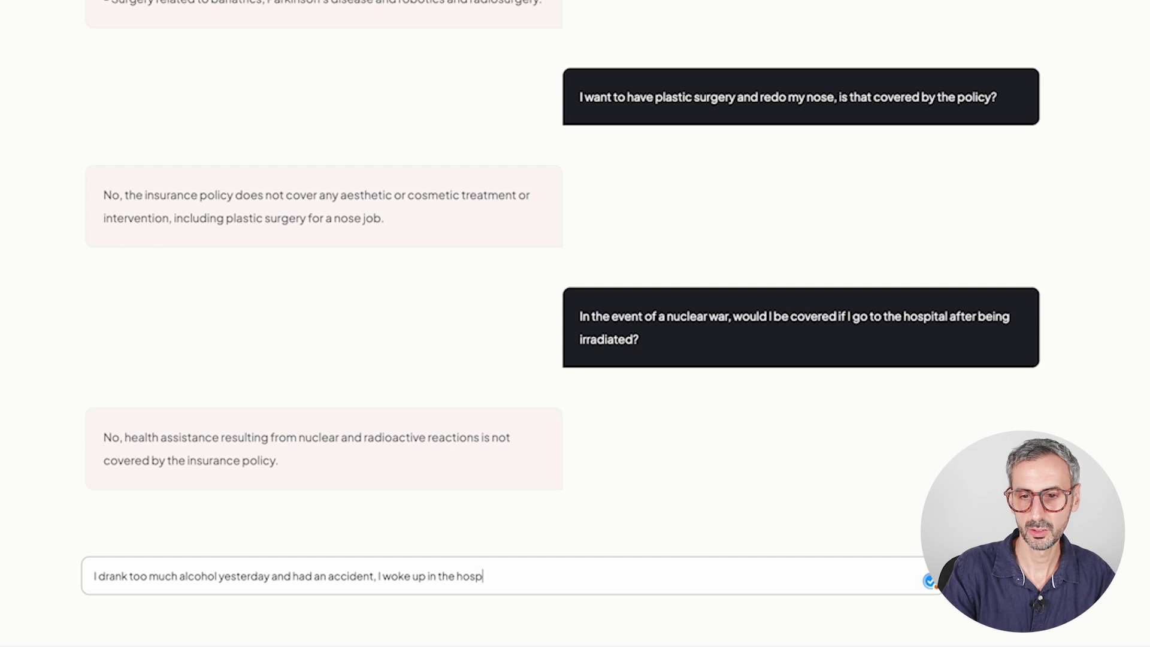
text(ital, will this hospitalizat)
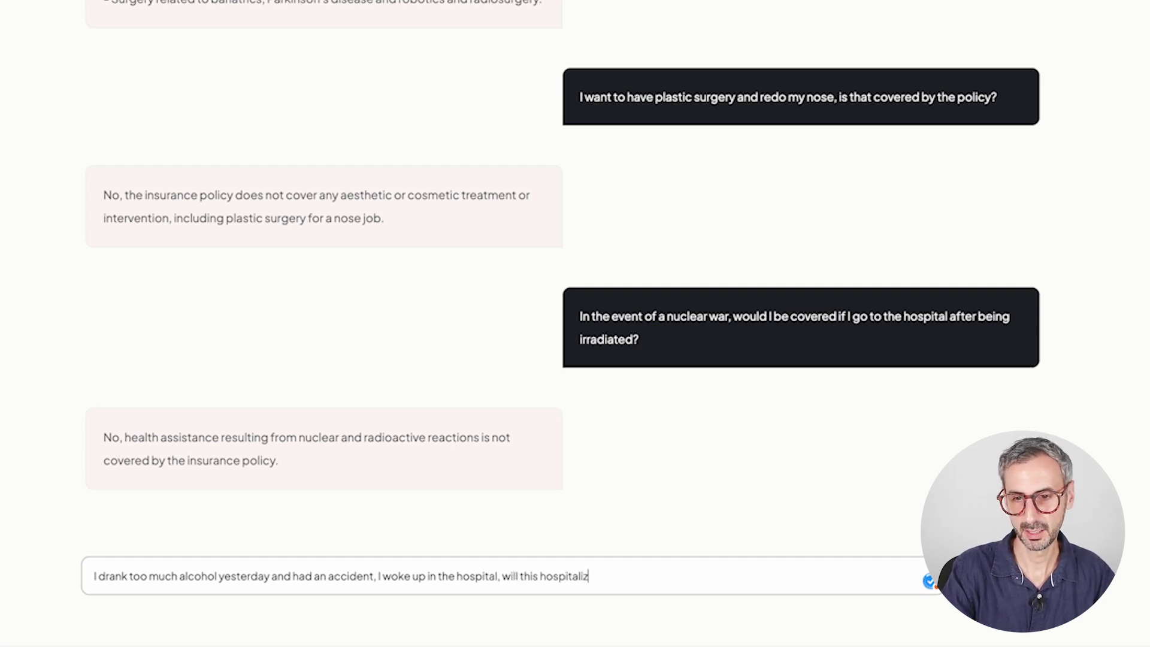
text(ion cost be covered?)
key(Return)
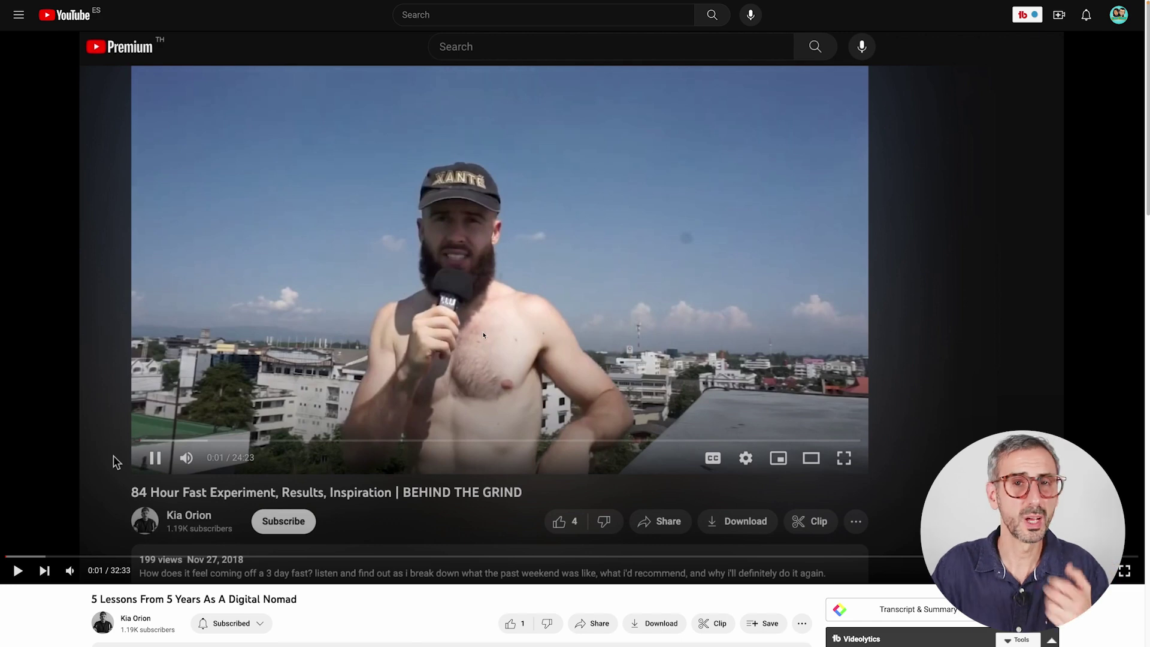
scroll(126, 468, down, 3)
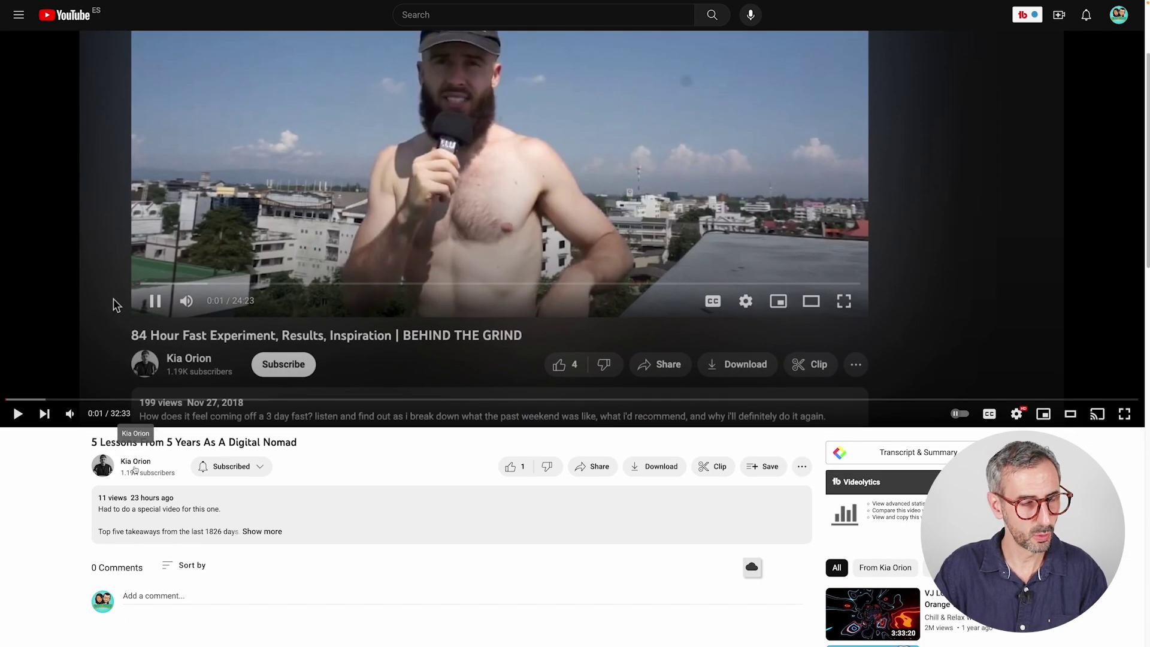
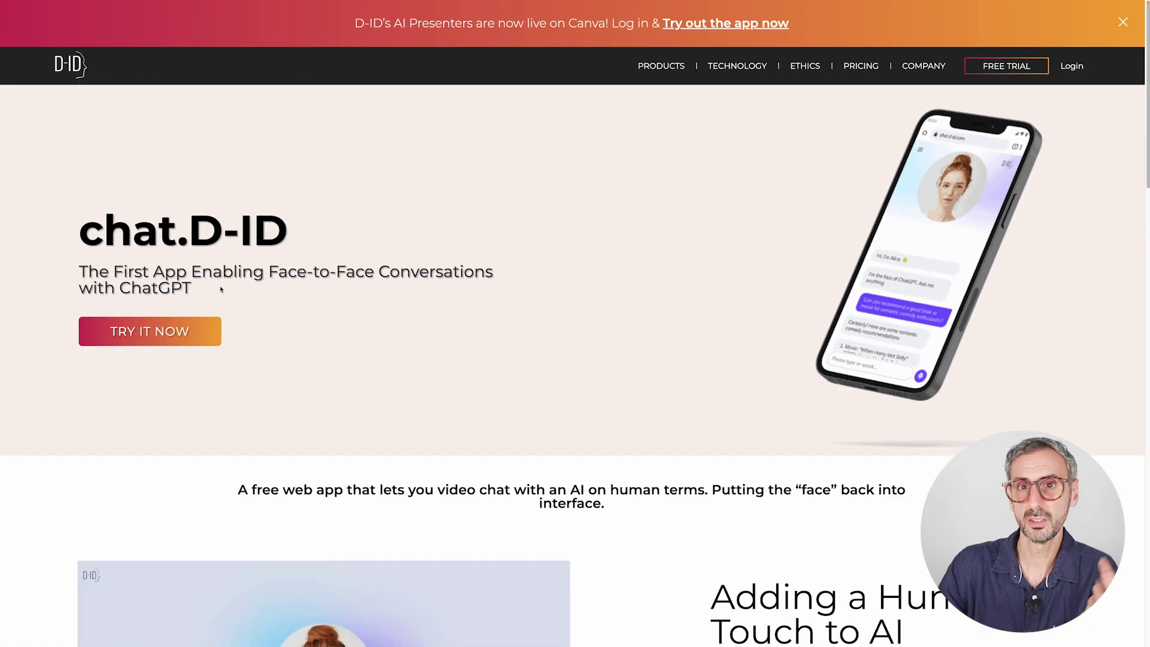
Step: Launch the chat.D-ID app and start a new chat after checking how many chats are left
click(171, 340)
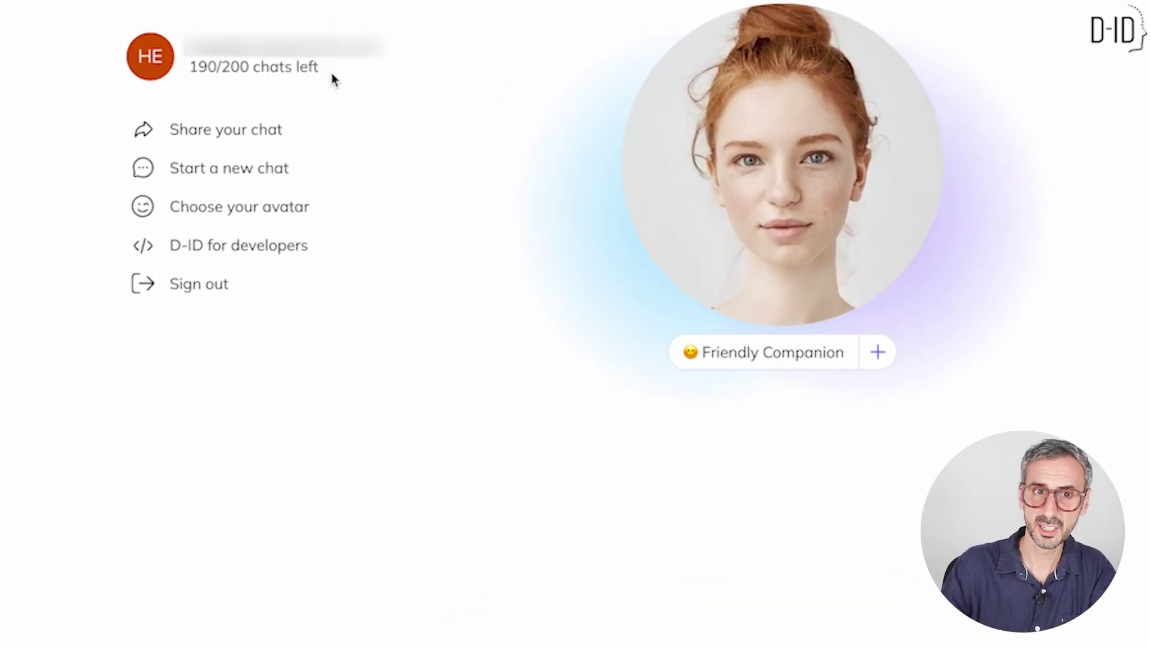
drag(324, 75, 185, 63)
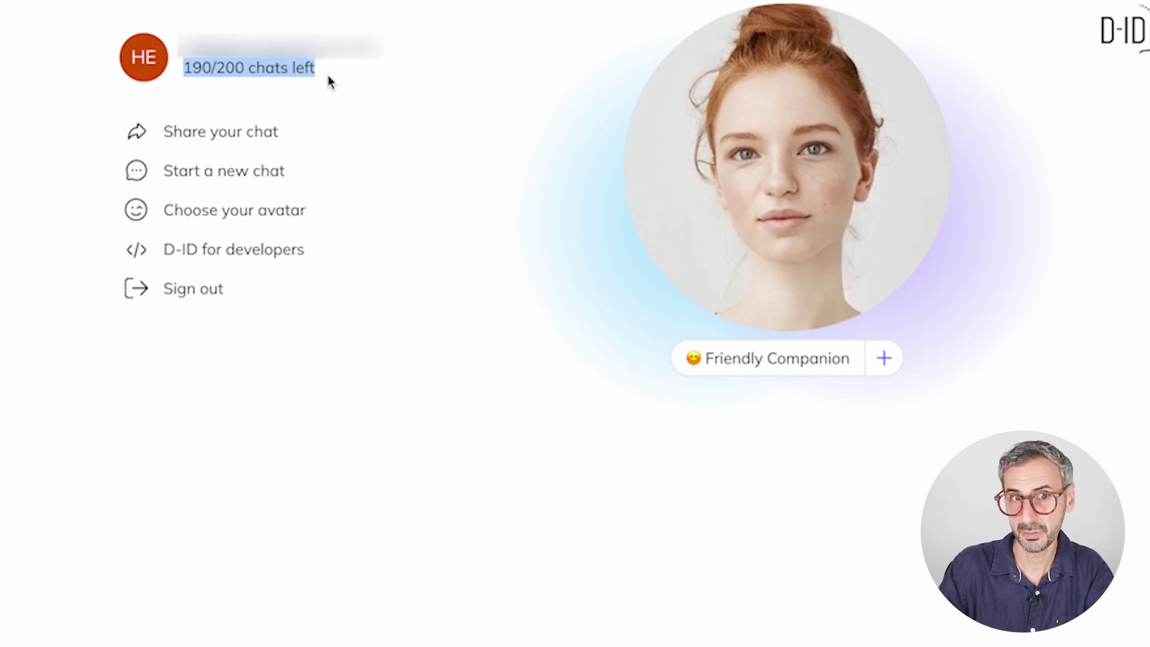
click(190, 68)
drag(186, 68, 214, 70)
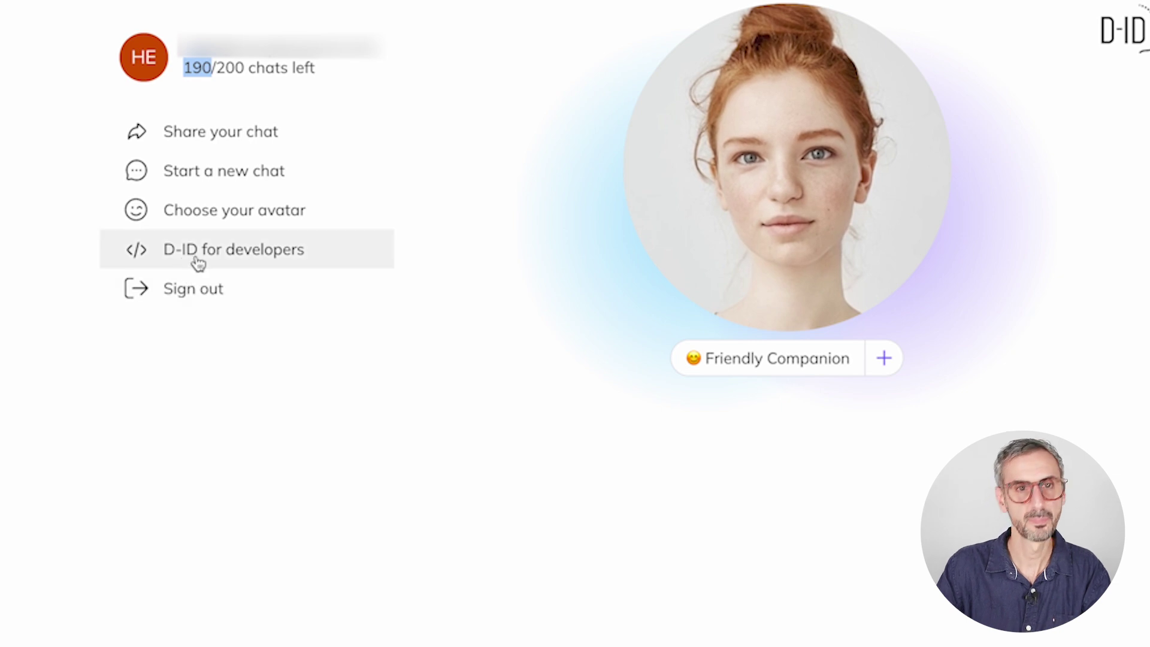
click(244, 177)
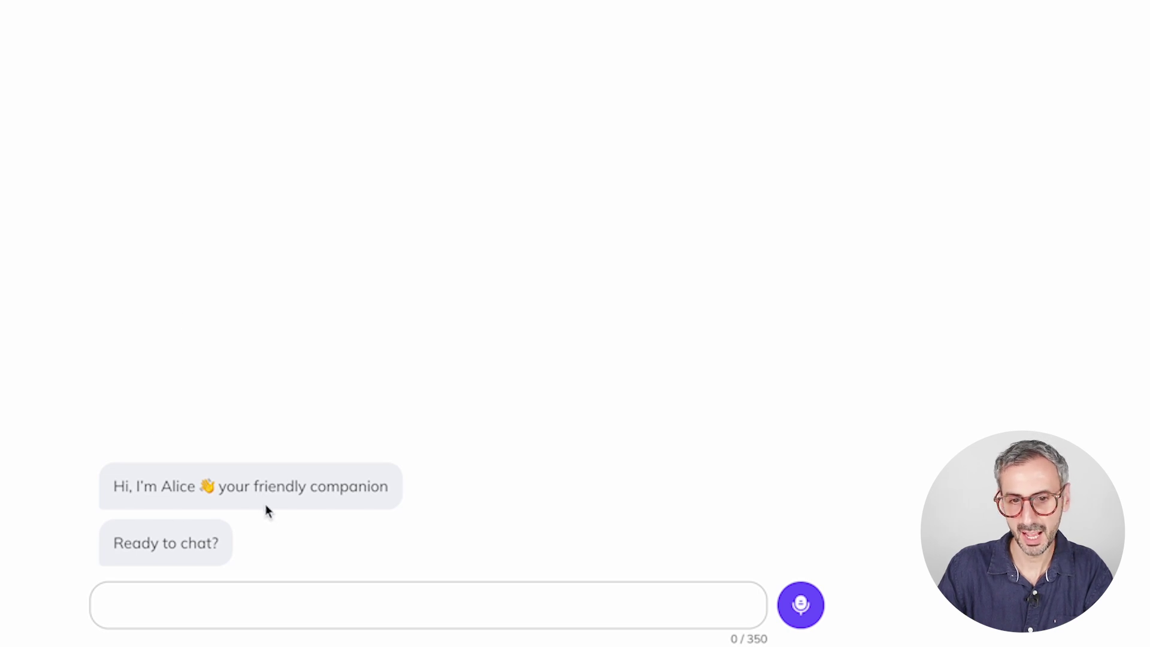
Step: Reply "yes" to the Friendly Companion avatar's question about being ready to chat
click(213, 600)
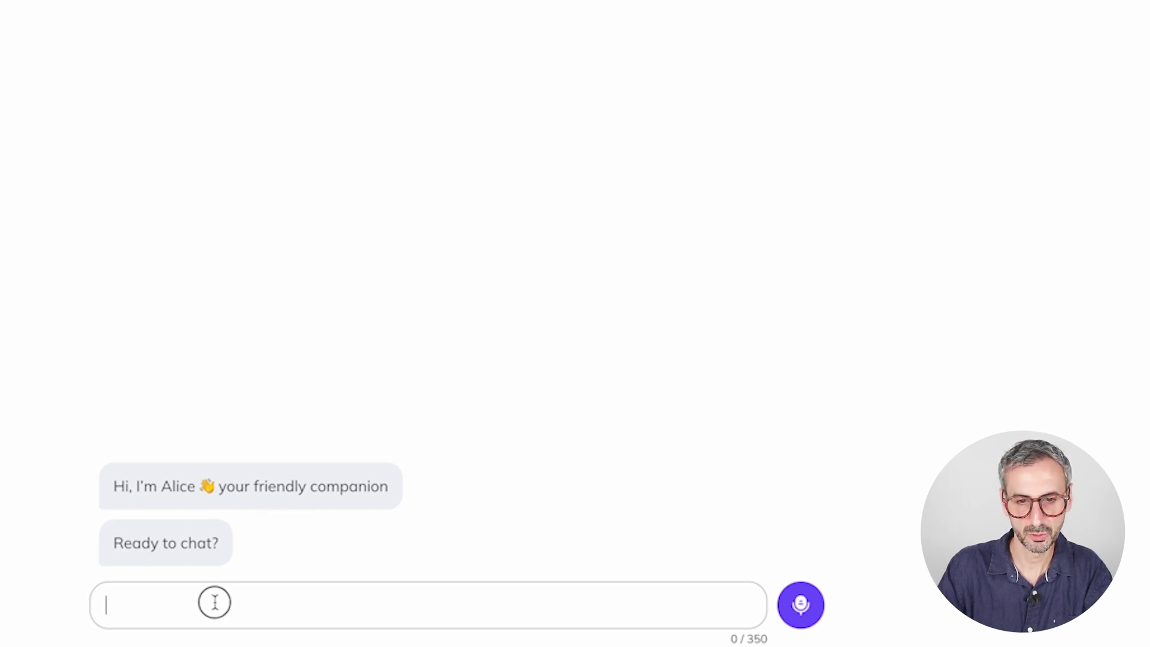
text(yes)
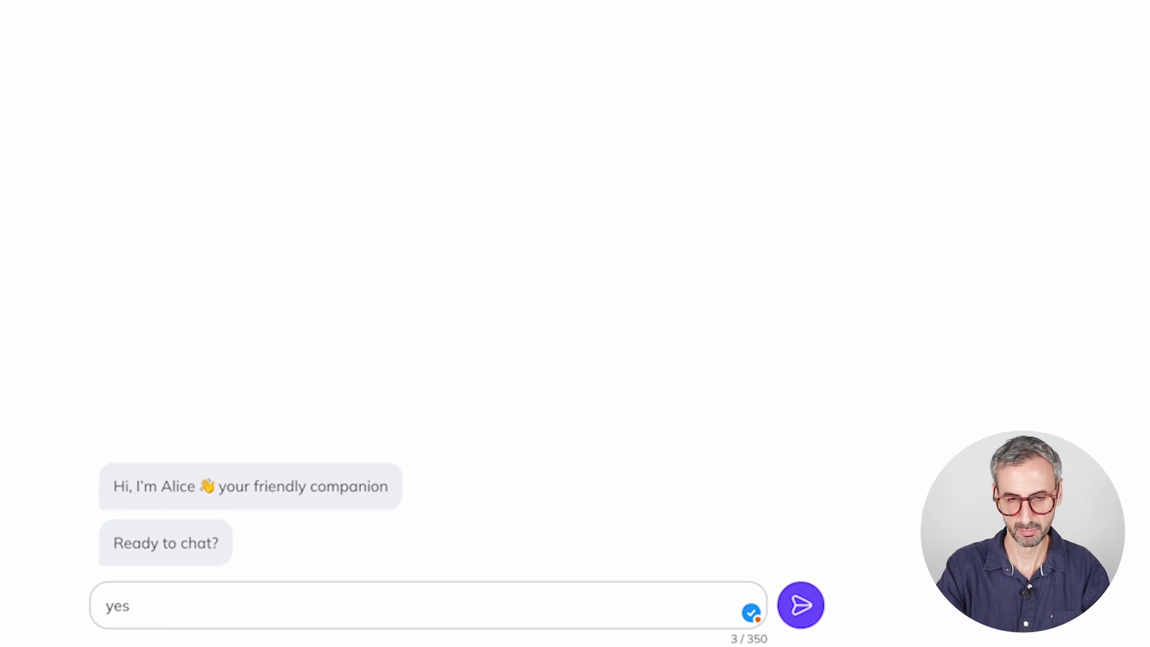
key(Return)
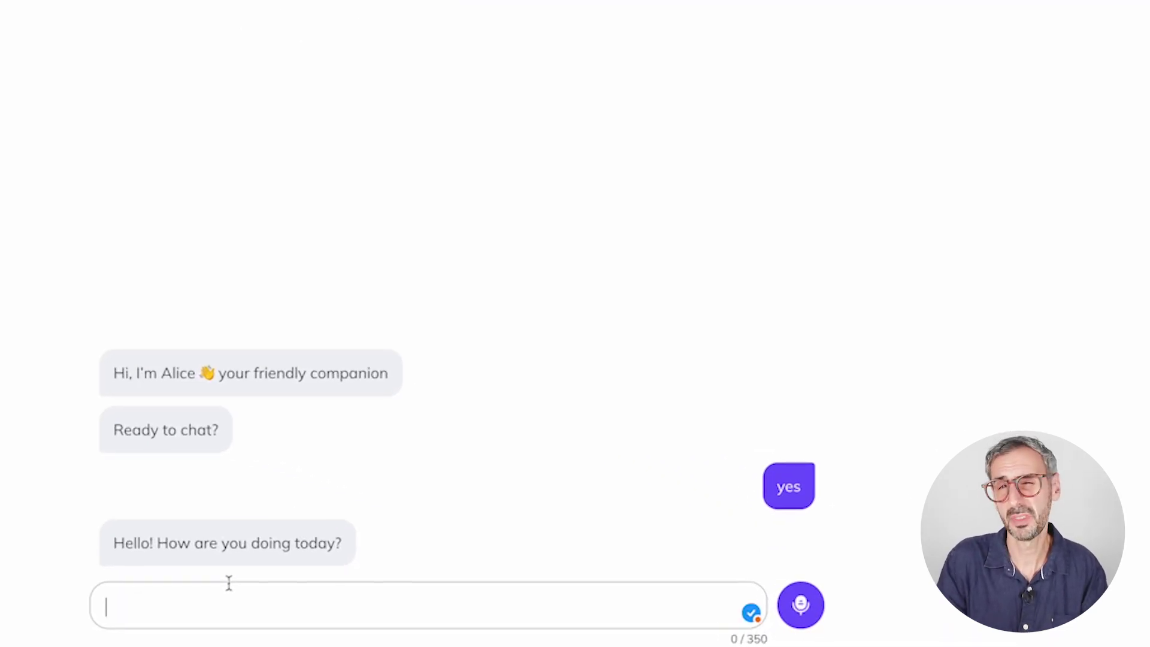
Step: Ask "What are some simple steps to creating a powerful personal brand. I want people to start recognizing me as an expert in my niche."
text(What are some simple steps to creating a powerful personal brand. I want people to start recognizing me as an expert in my niche.)
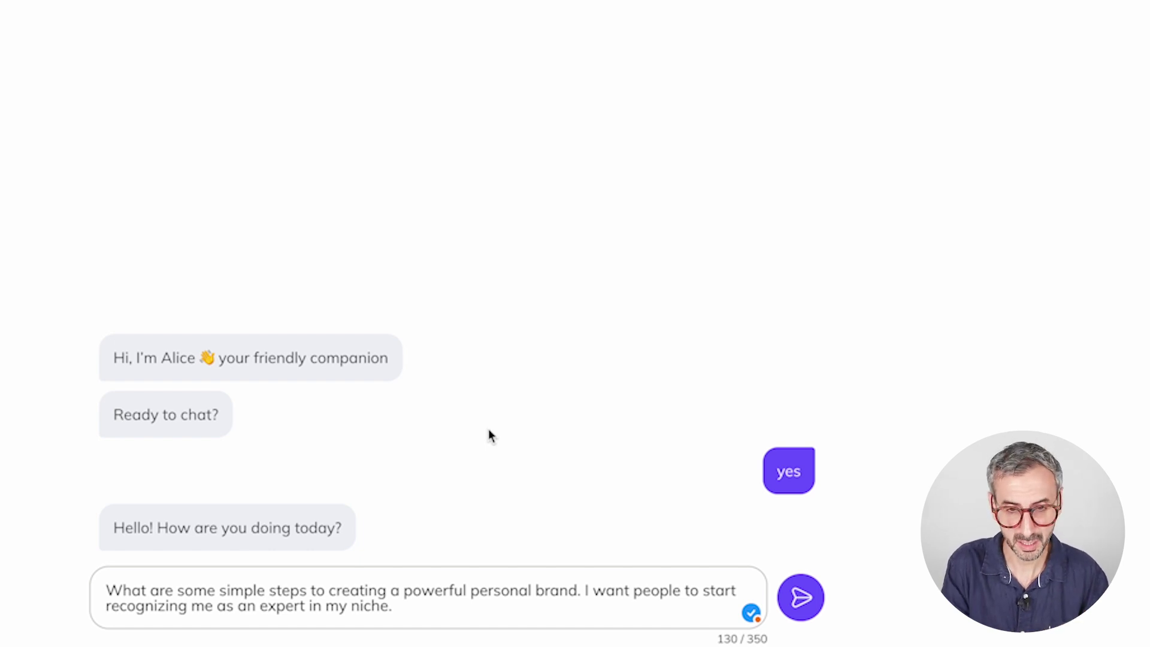
key(Return)
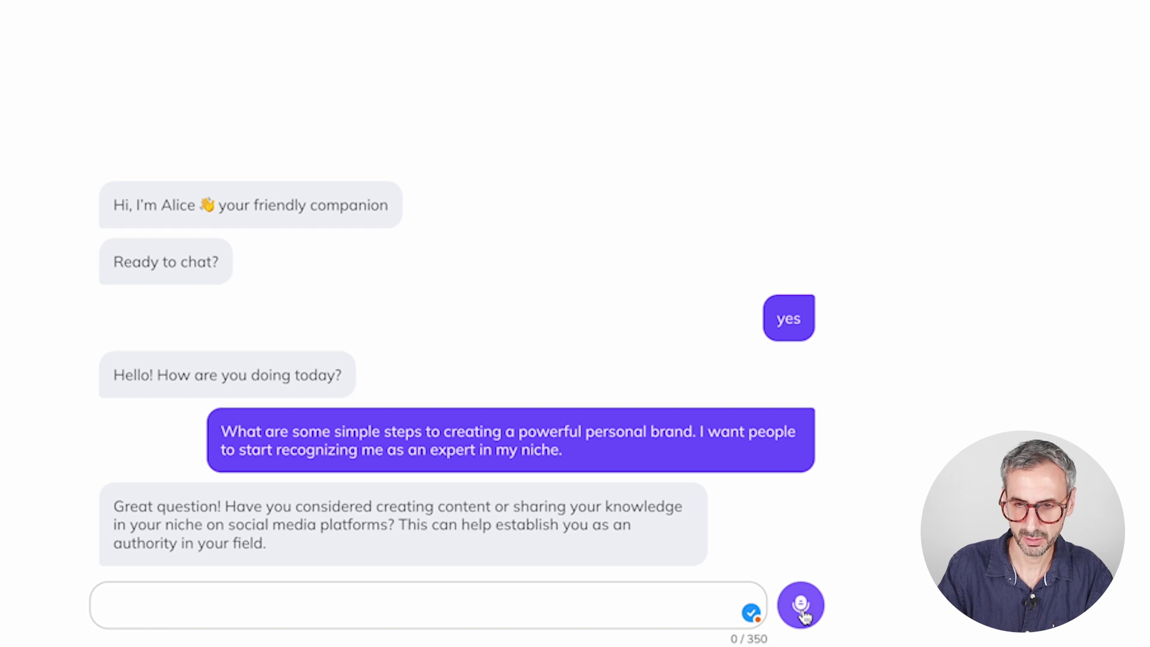
Step: Dictate by voice and send the question "okay that sounds great which platforms would you recommend I start creating content for"
click(802, 607)
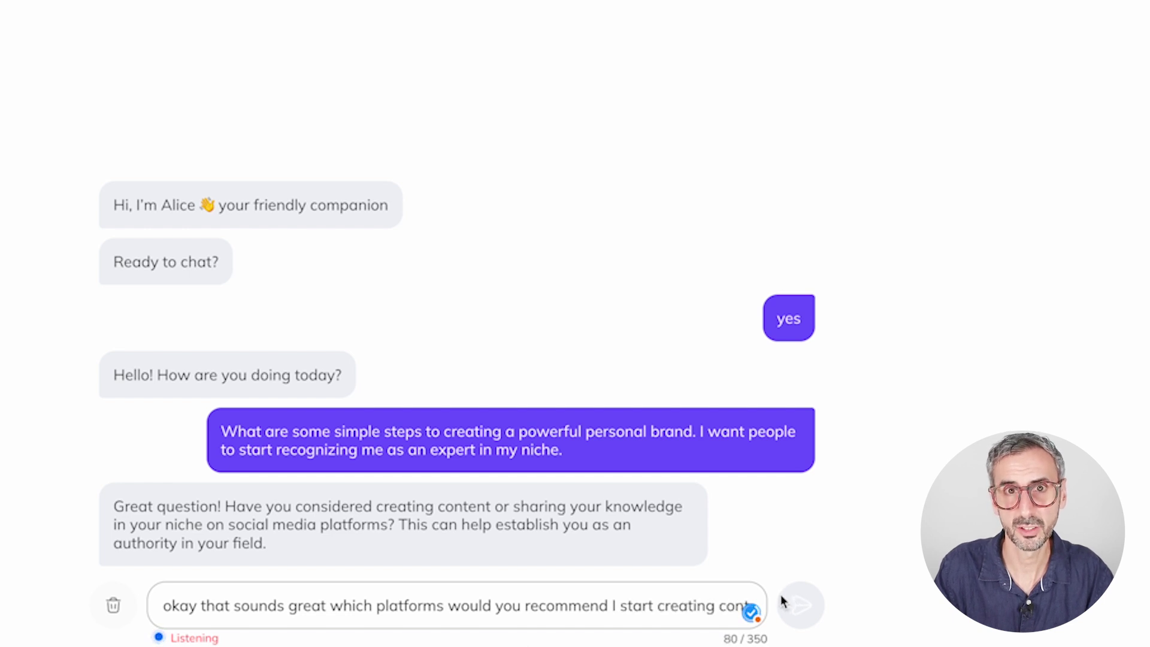
click(800, 597)
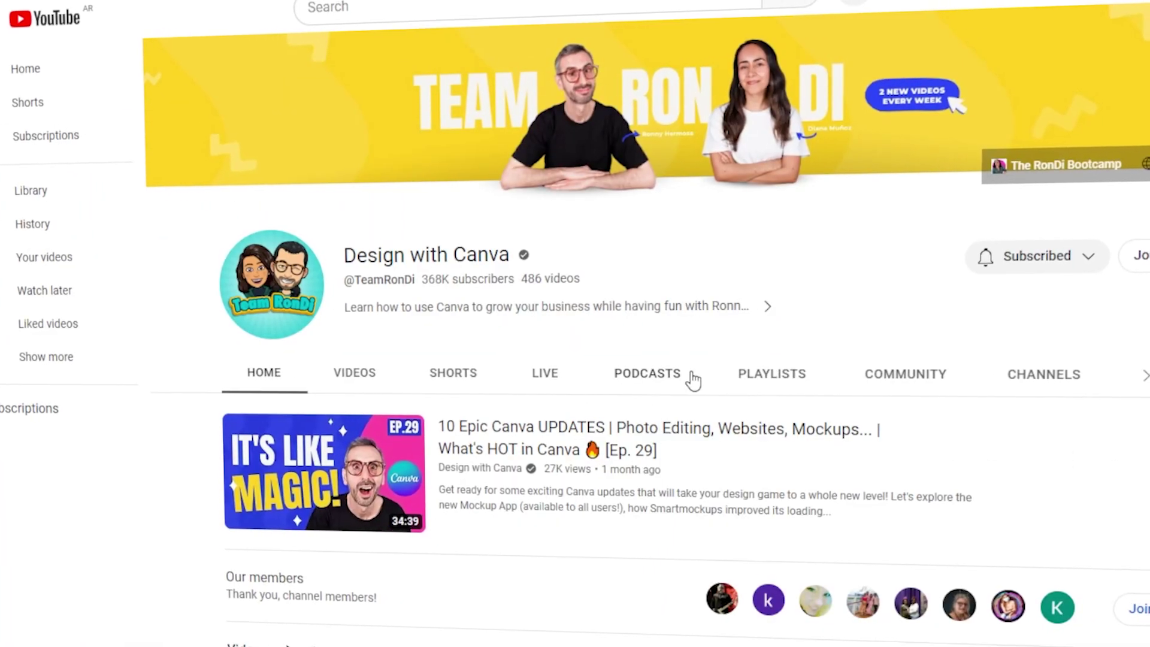
click(643, 378)
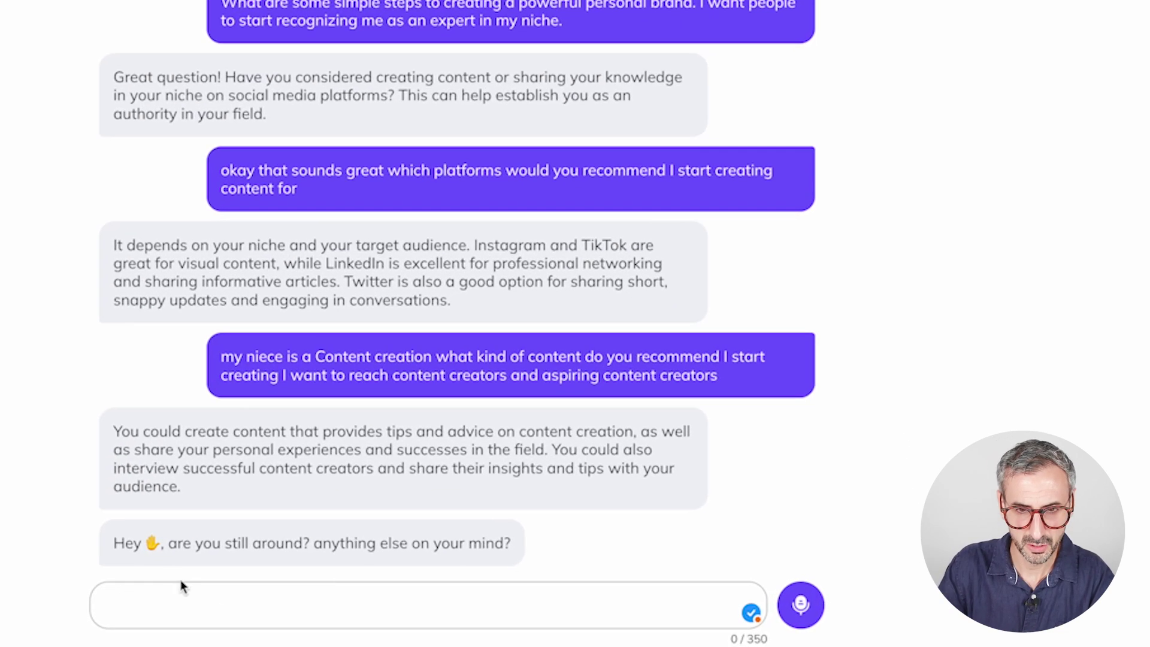
Step: Send the reply "yes, I'm still here. What about YouTube, any recommendations for that platform?" to the avatar
click(548, 628)
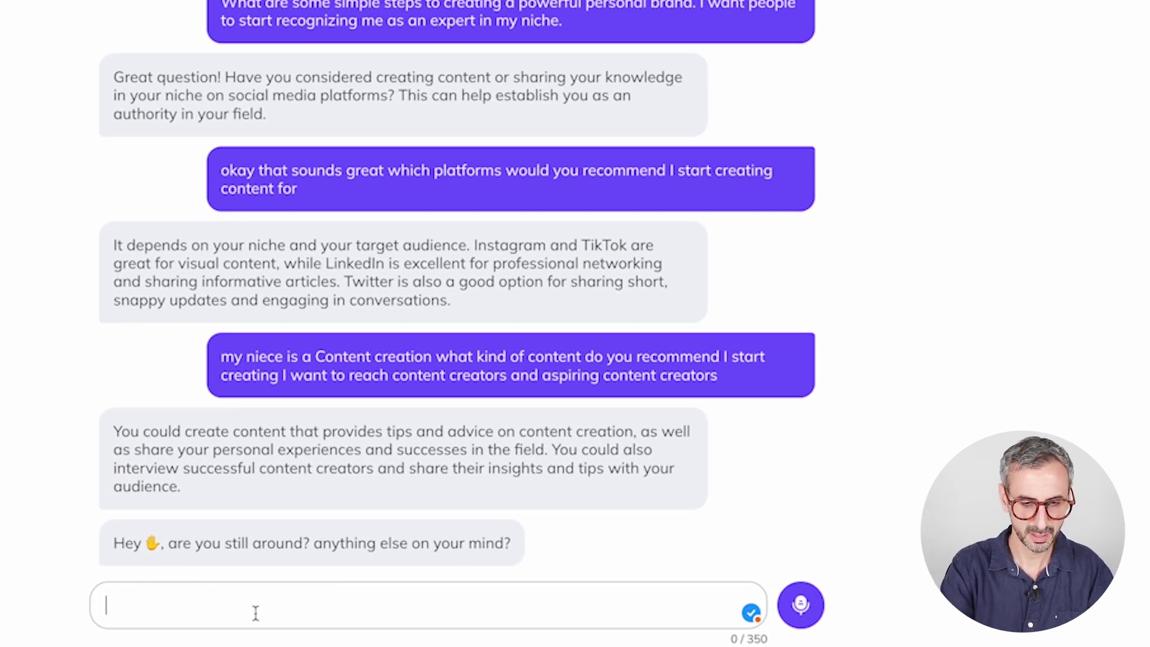
text(eys)
key(BackSpace)
key(BackSpace)
key(BackSpace)
text(yes)
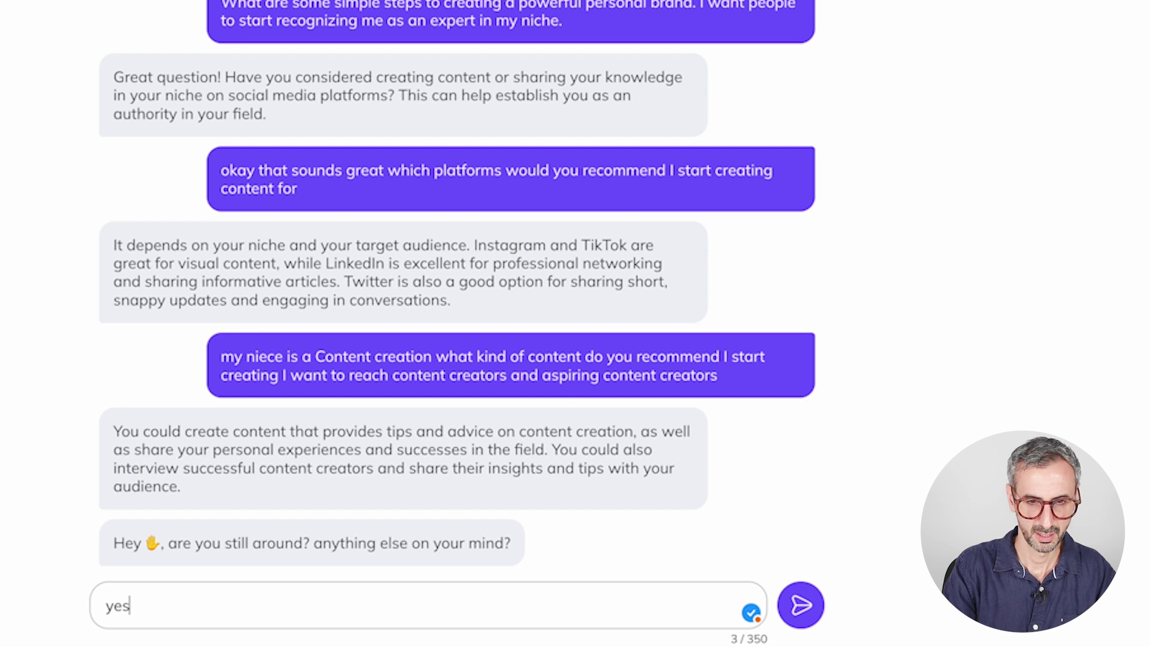
text(, I'm sti)
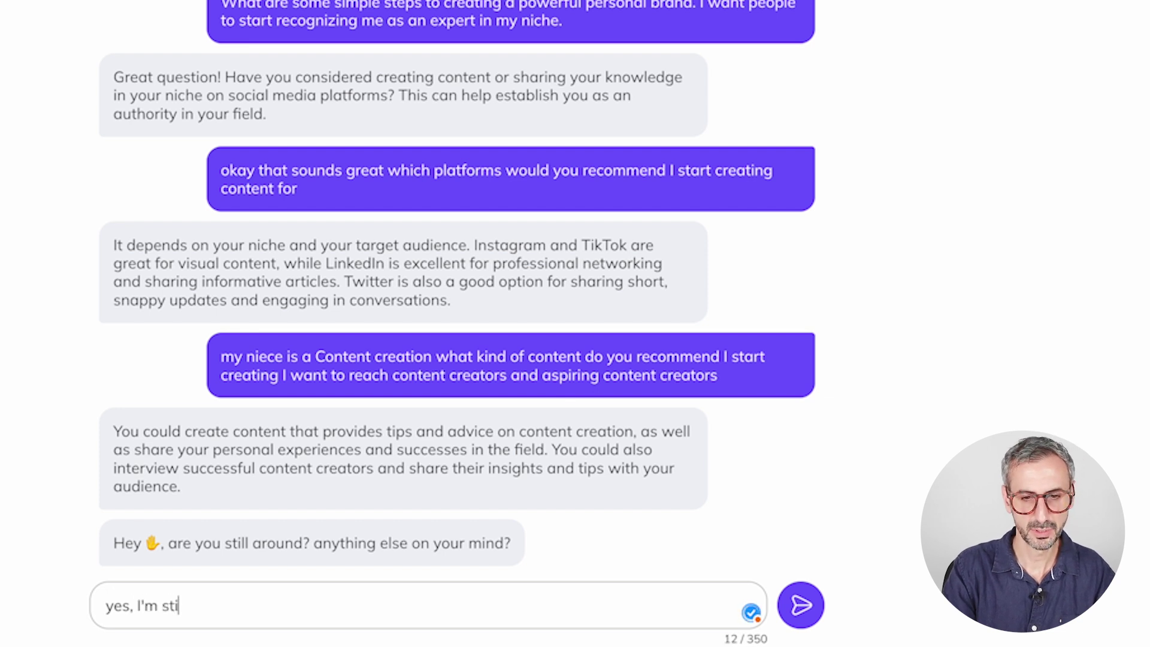
text(ll here. What )
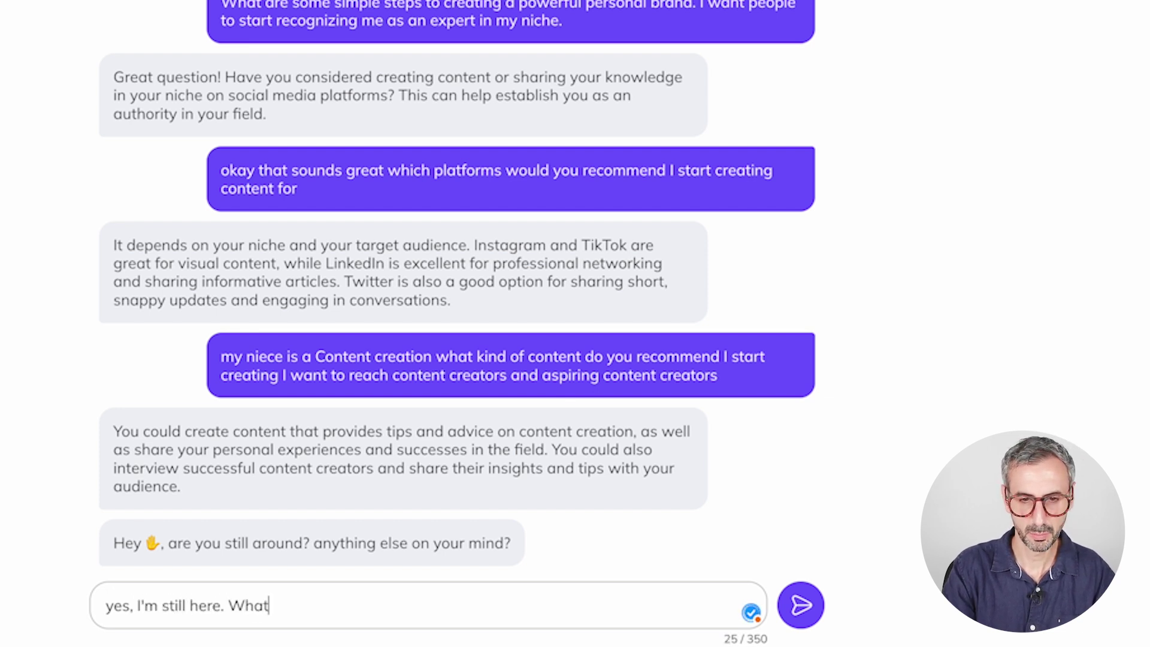
text(about Yo)
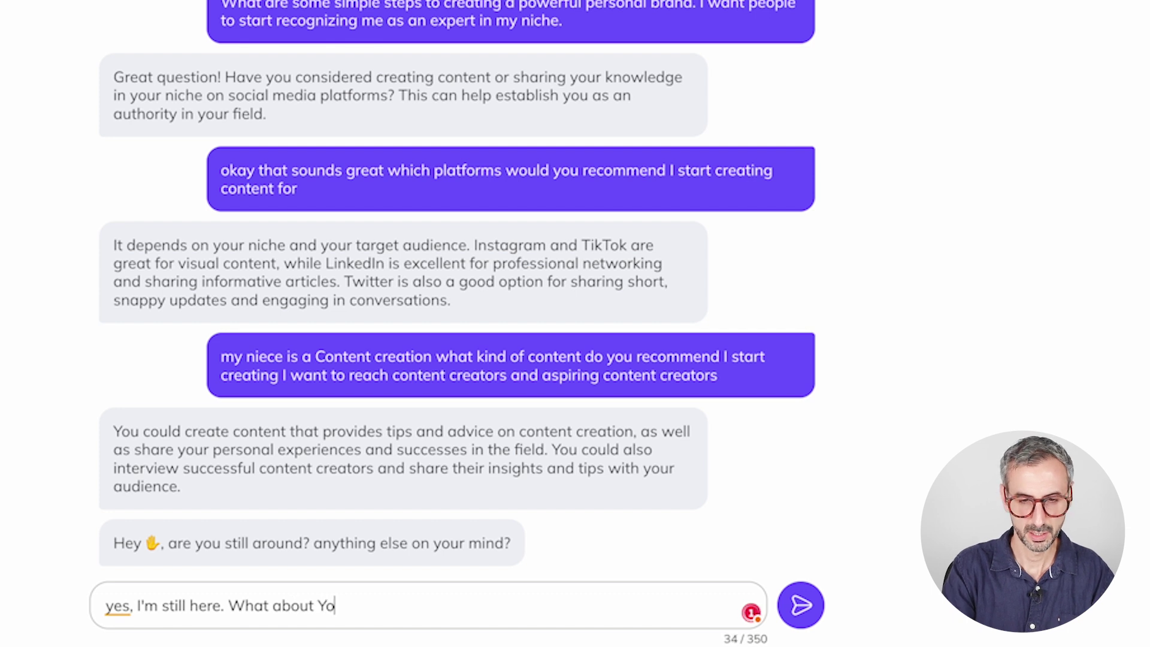
text(uTube, any re)
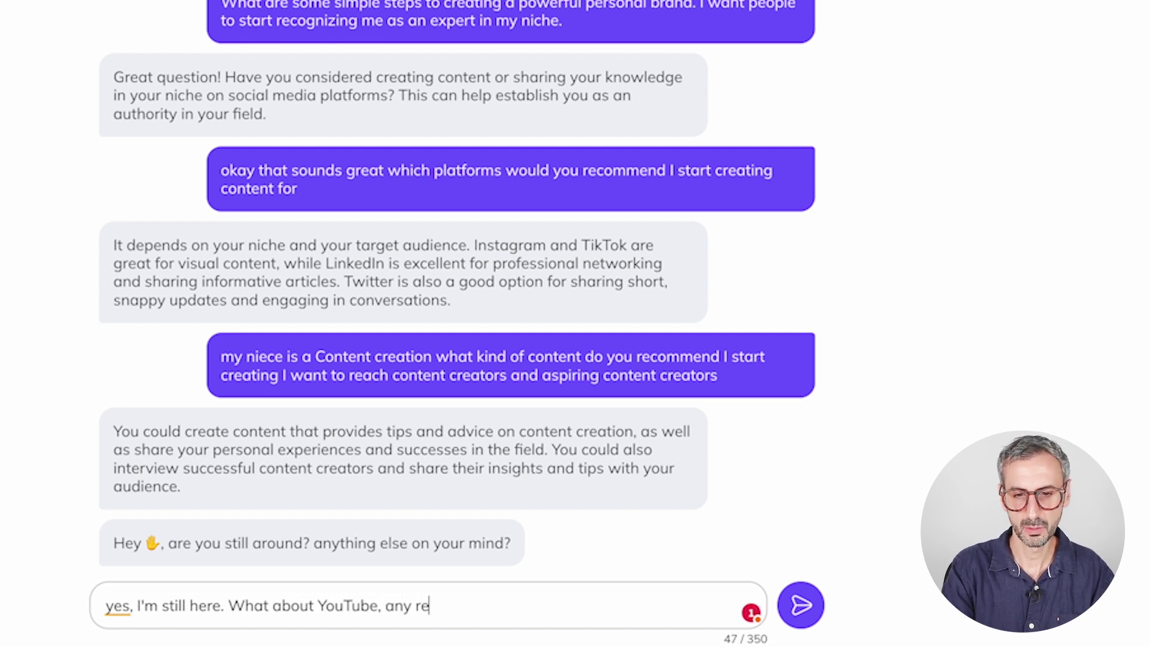
text(commendations for that plat)
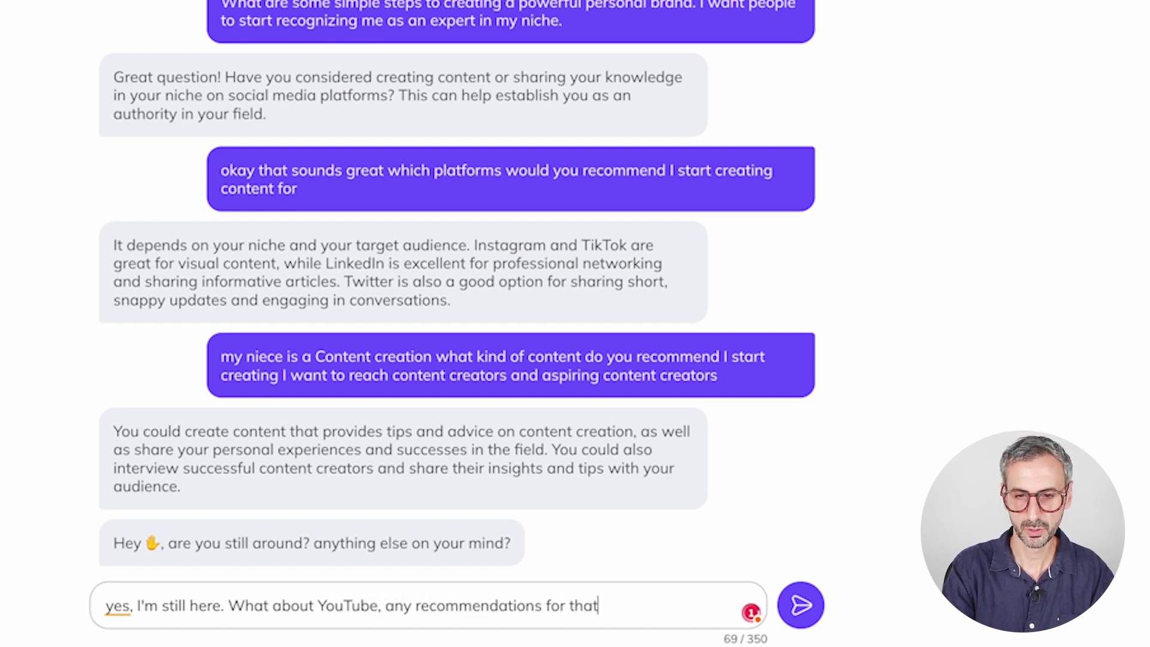
text(form?)
key(Return)
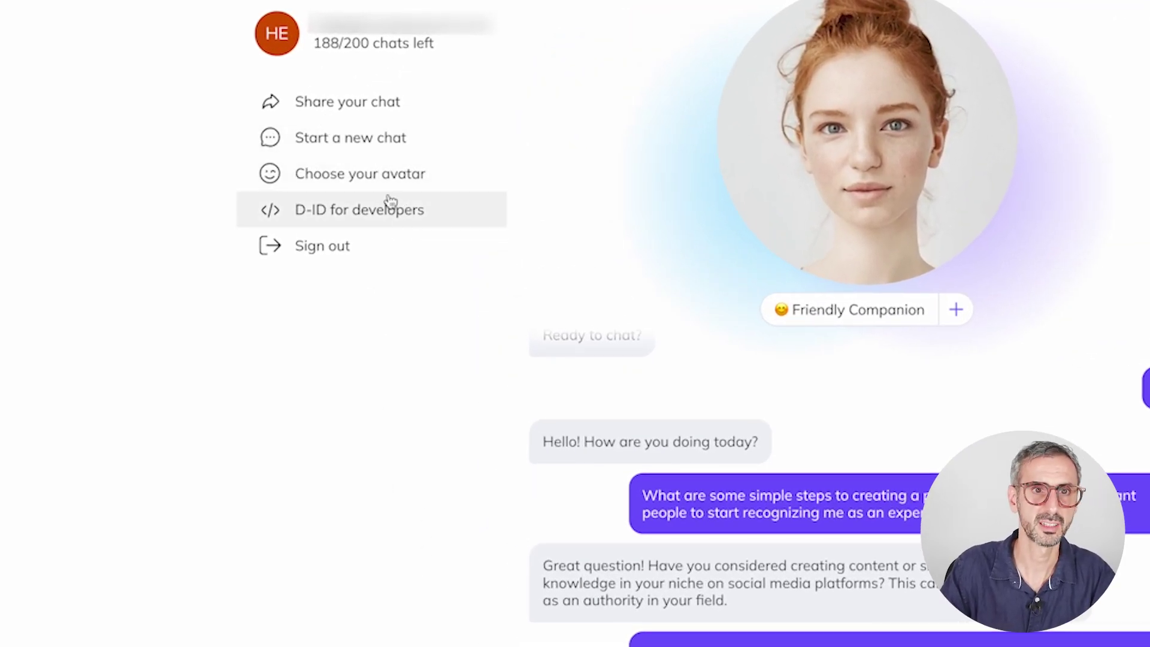
Step: Replace the Friendly Companion avatar with the Motivational Coach and start a new chat
click(360, 175)
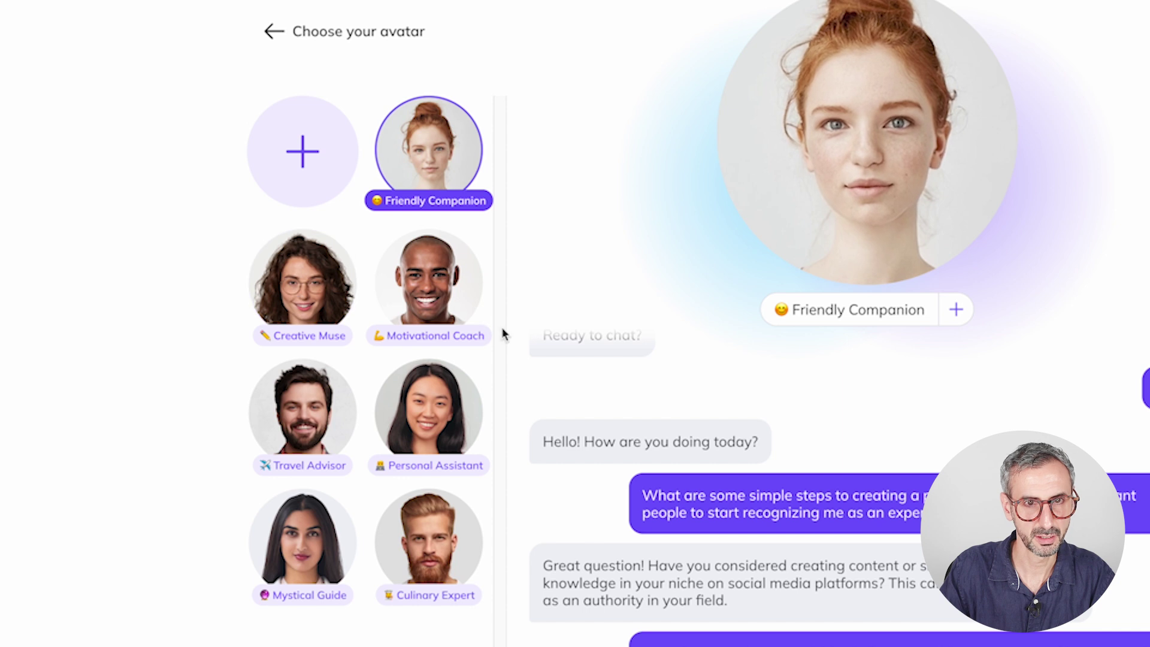
click(405, 324)
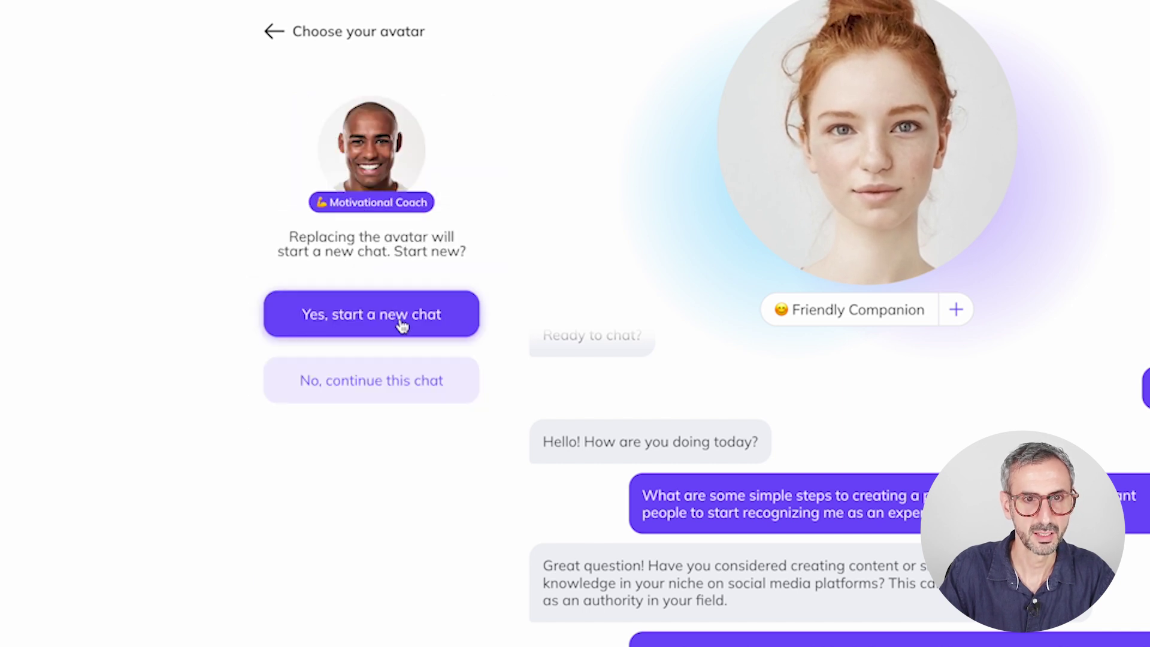
click(403, 326)
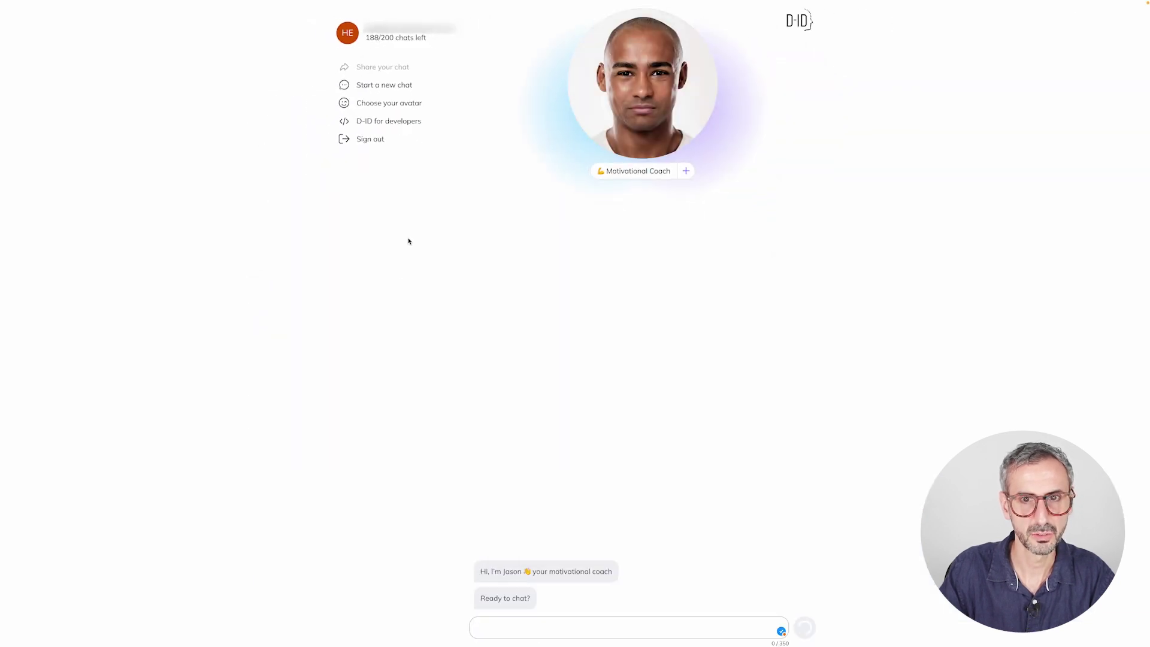
Step: Ask by voice for English-learning sentences about greeting somebody new, and send the follow-up request for 20 or so sentences about finding the way around the city
click(805, 627)
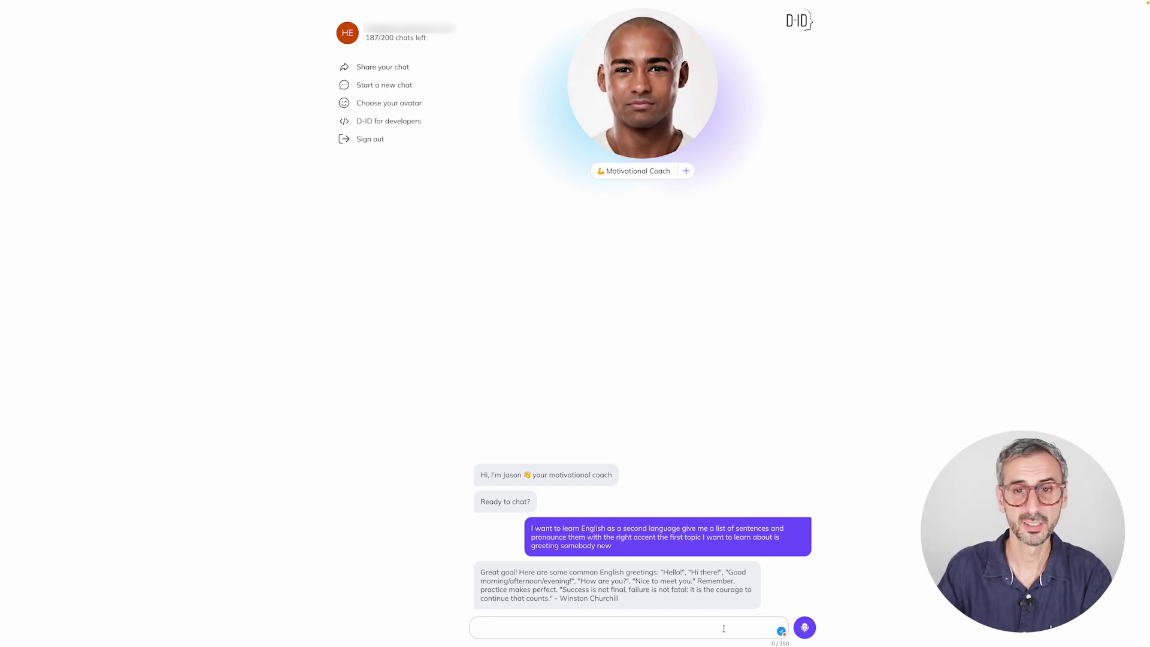
click(800, 627)
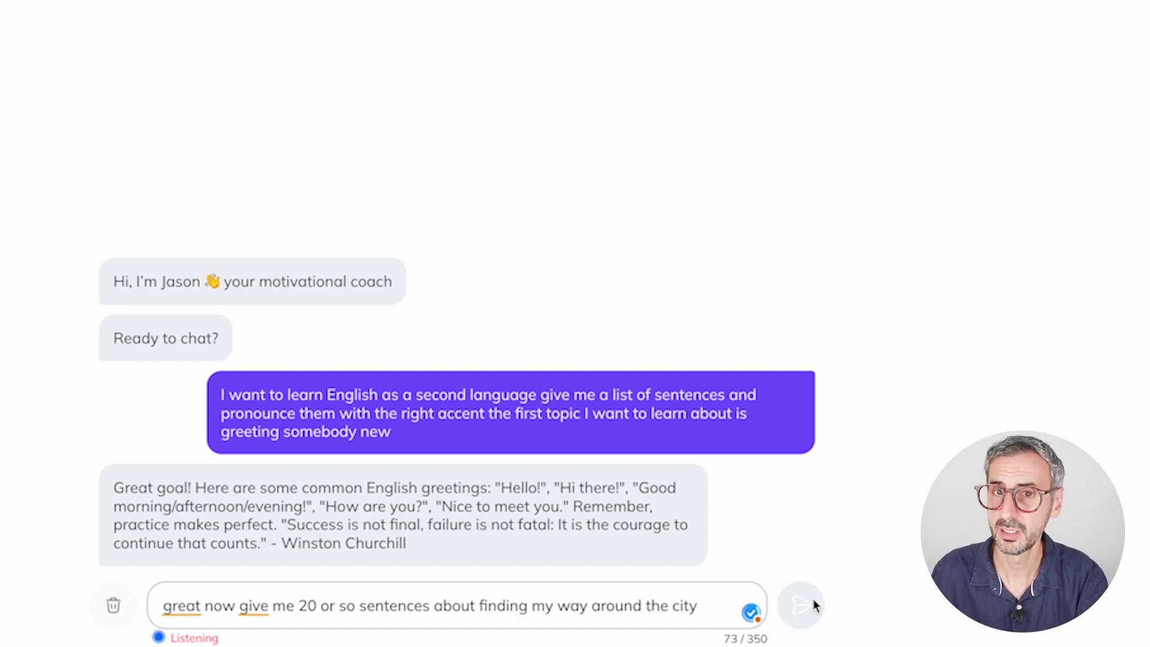
click(803, 605)
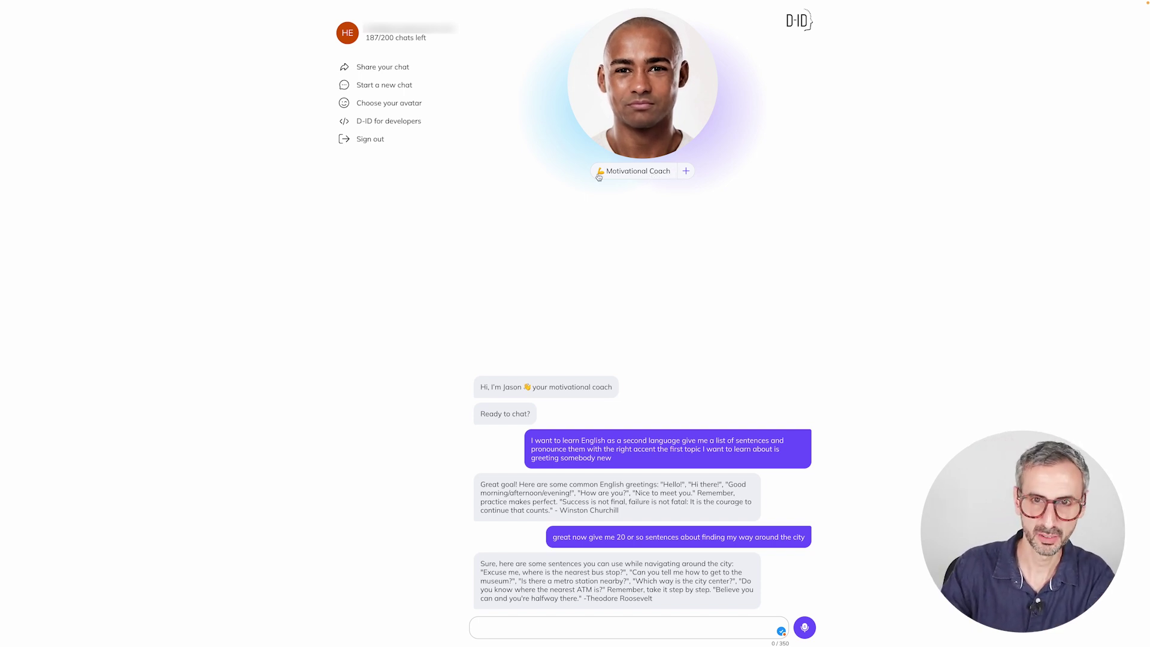
Step: Begin a custom avatar by uploading the friend's PNG portrait from the Downloads folder
click(686, 171)
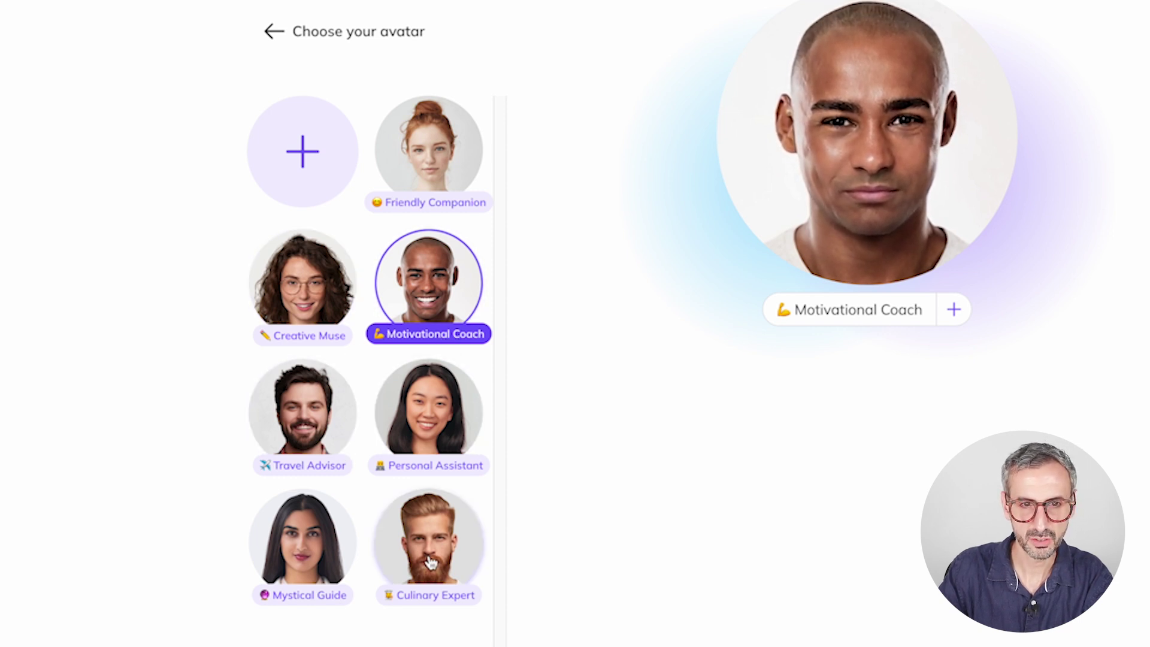
click(301, 155)
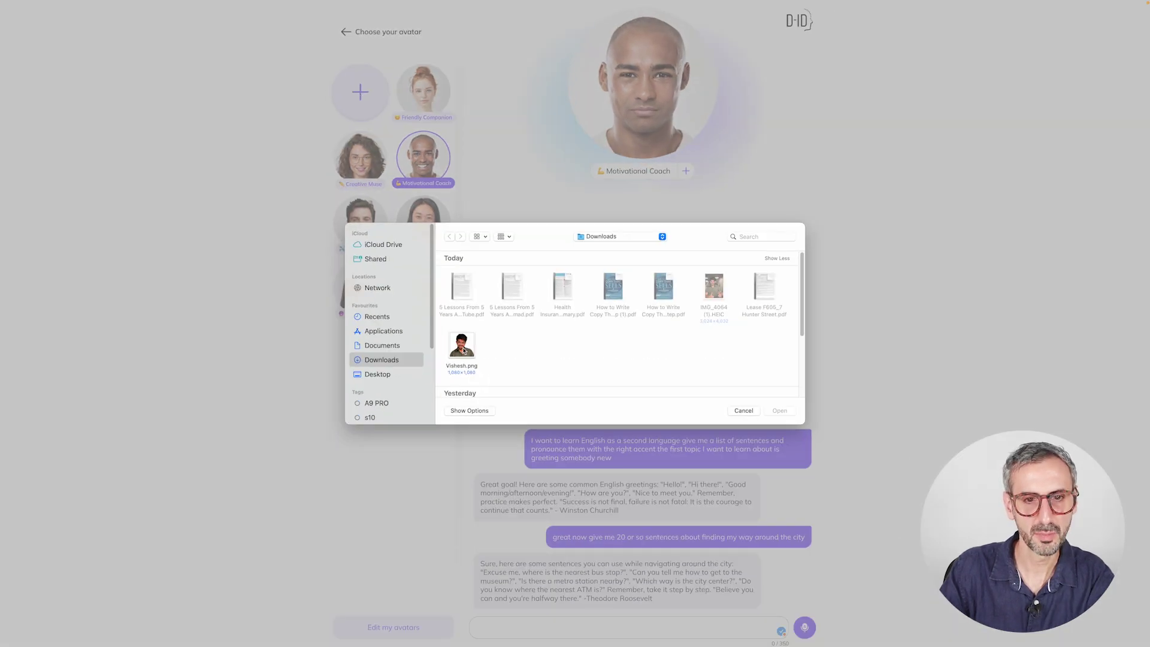
click(464, 348)
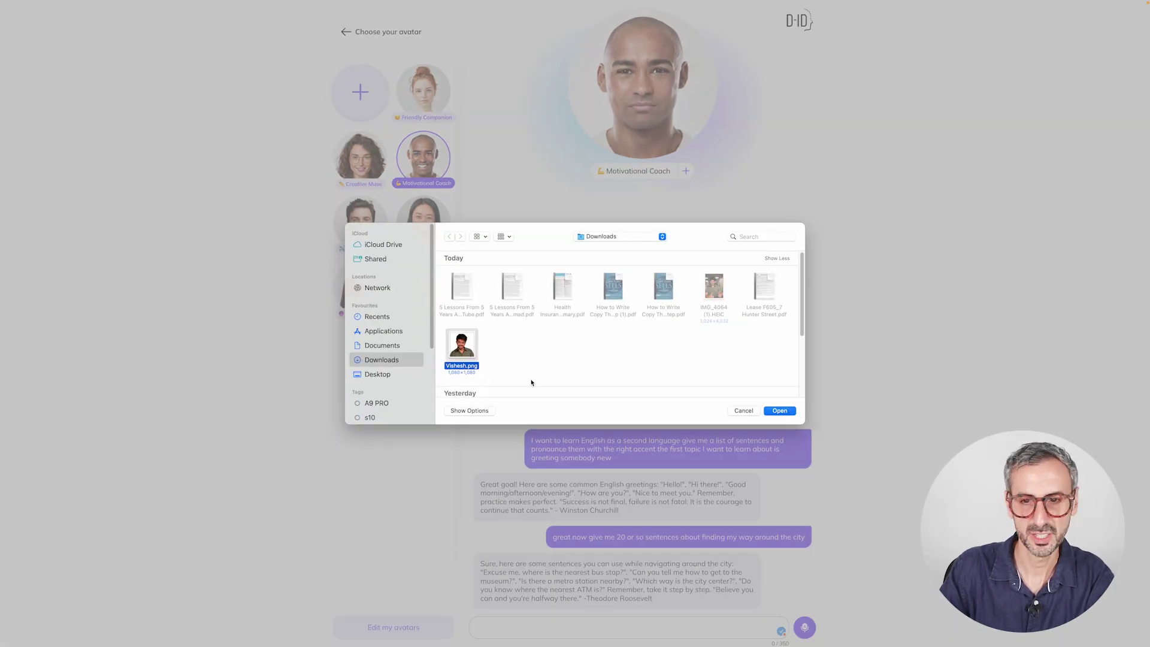
click(780, 411)
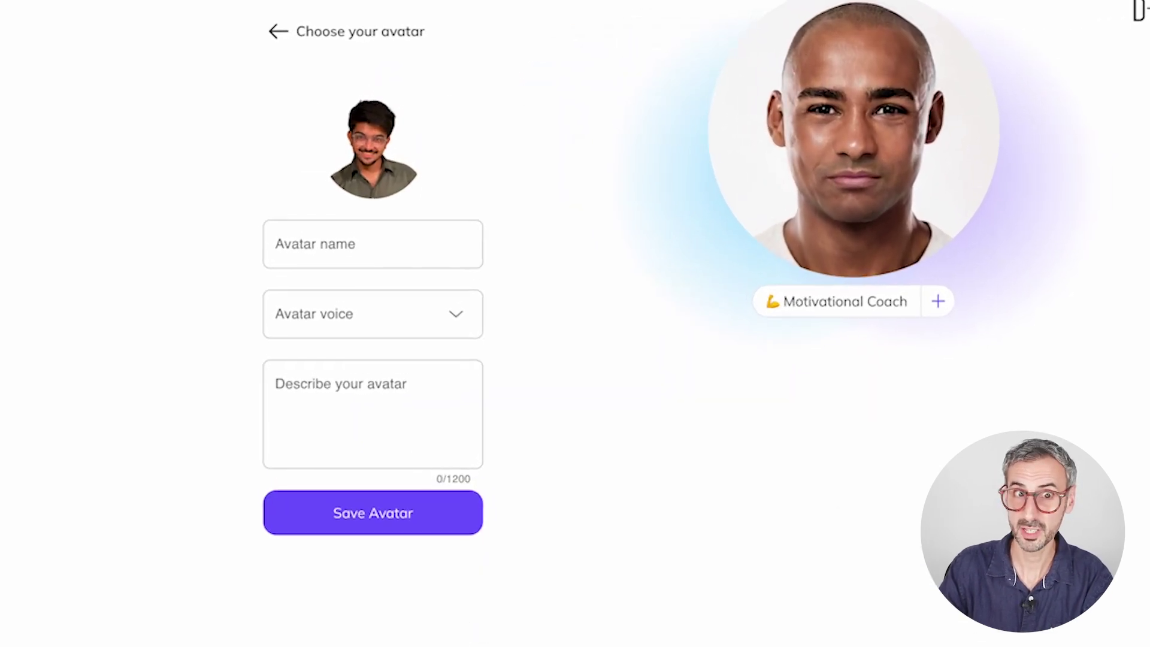
Step: Enter the friend's first name as the avatar name and choose the male voice "Guy"
click(381, 238)
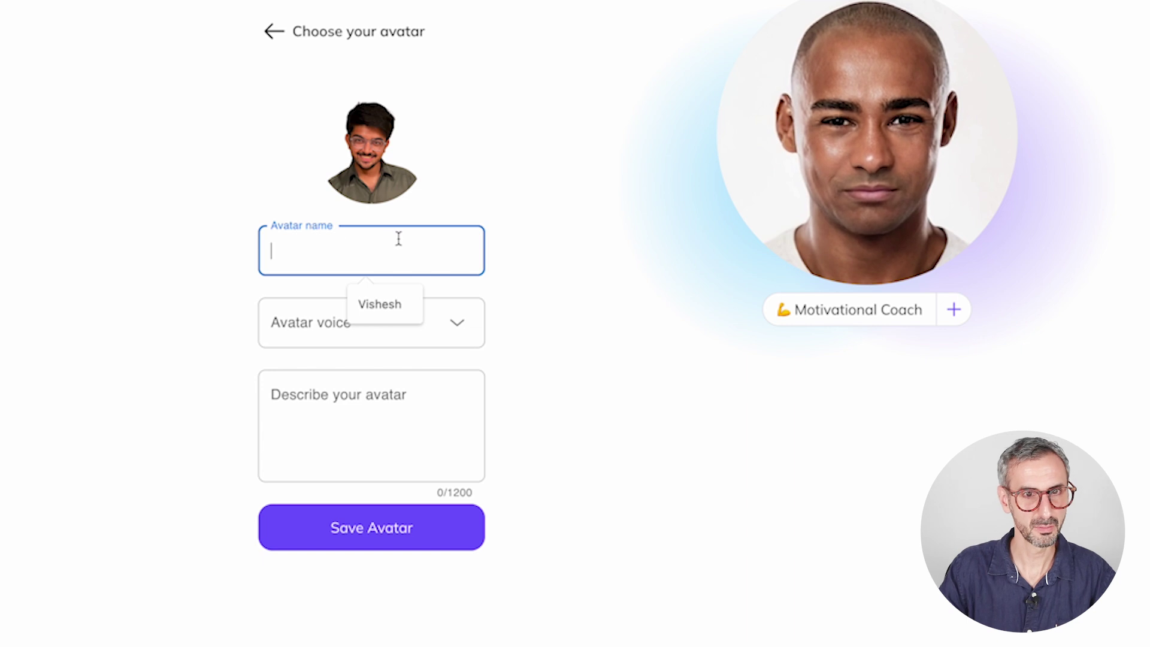
click(379, 302)
click(388, 326)
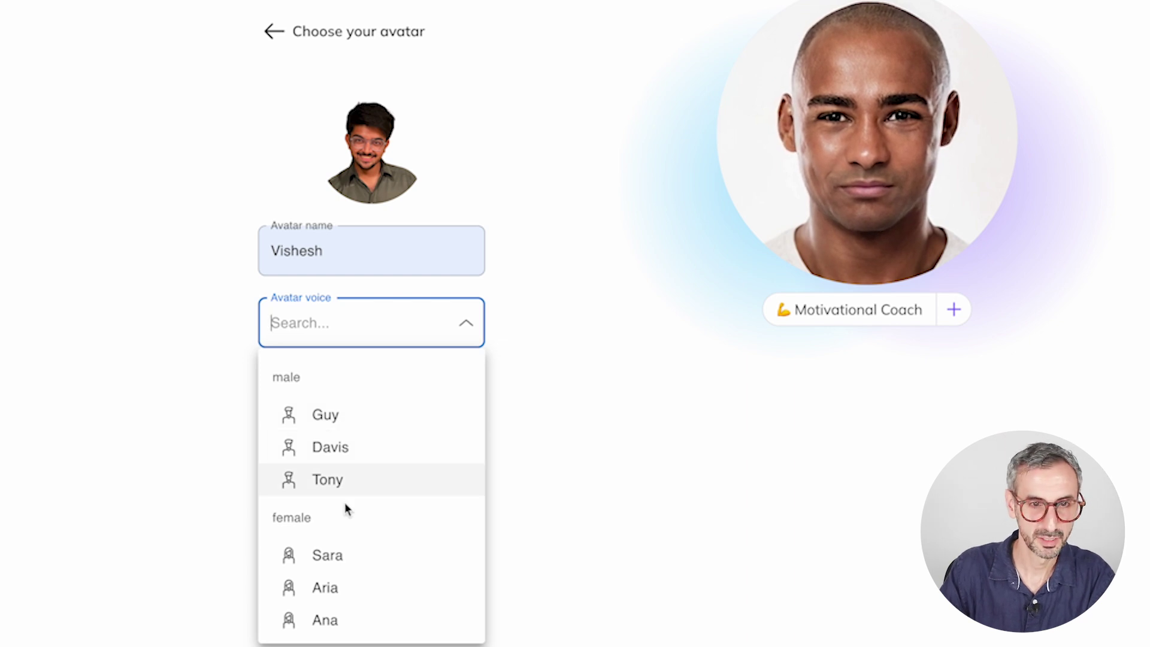
click(325, 414)
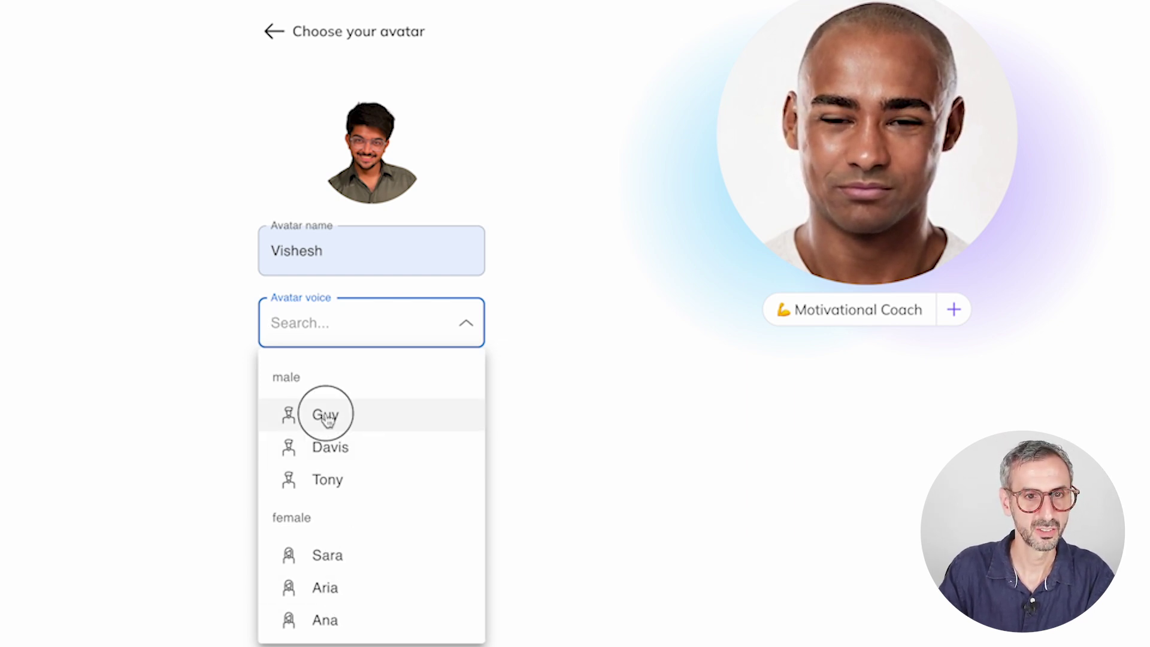
Step: Describe the avatar as "My friend who is an game developer" and save it
click(344, 413)
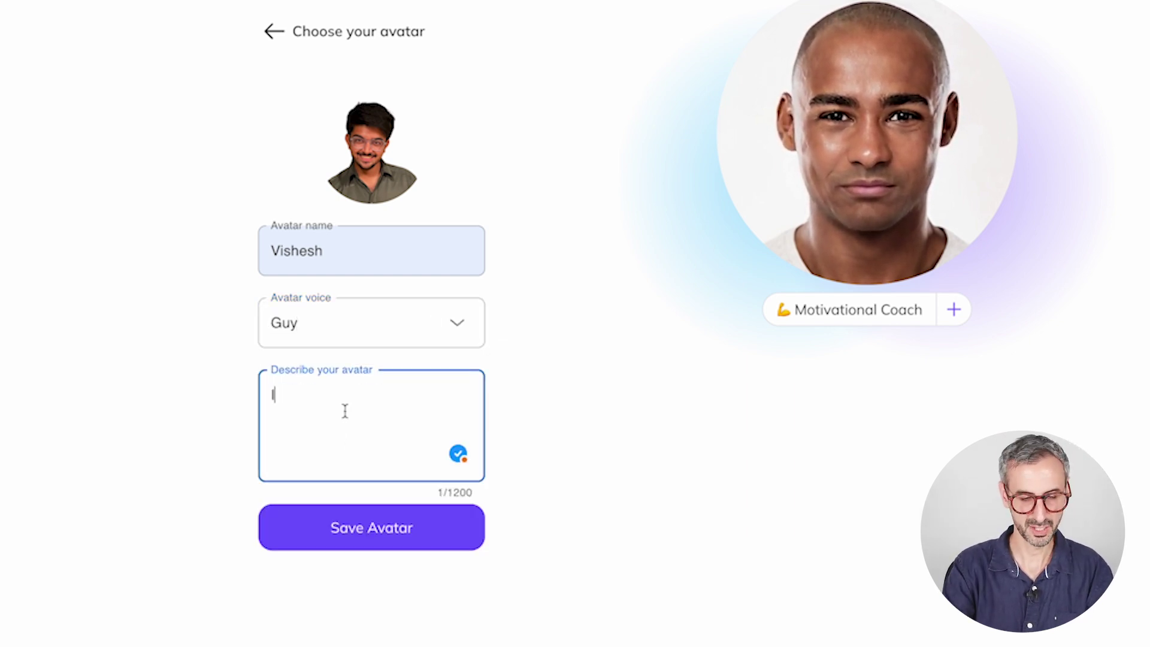
text(My frien)
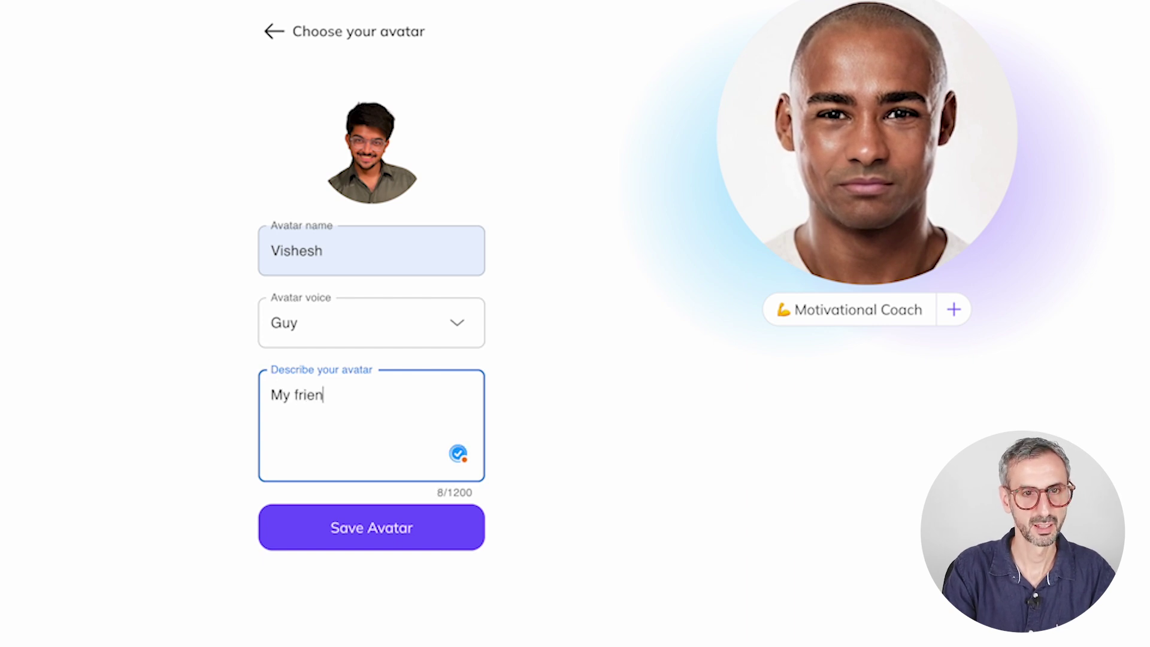
text(d who )
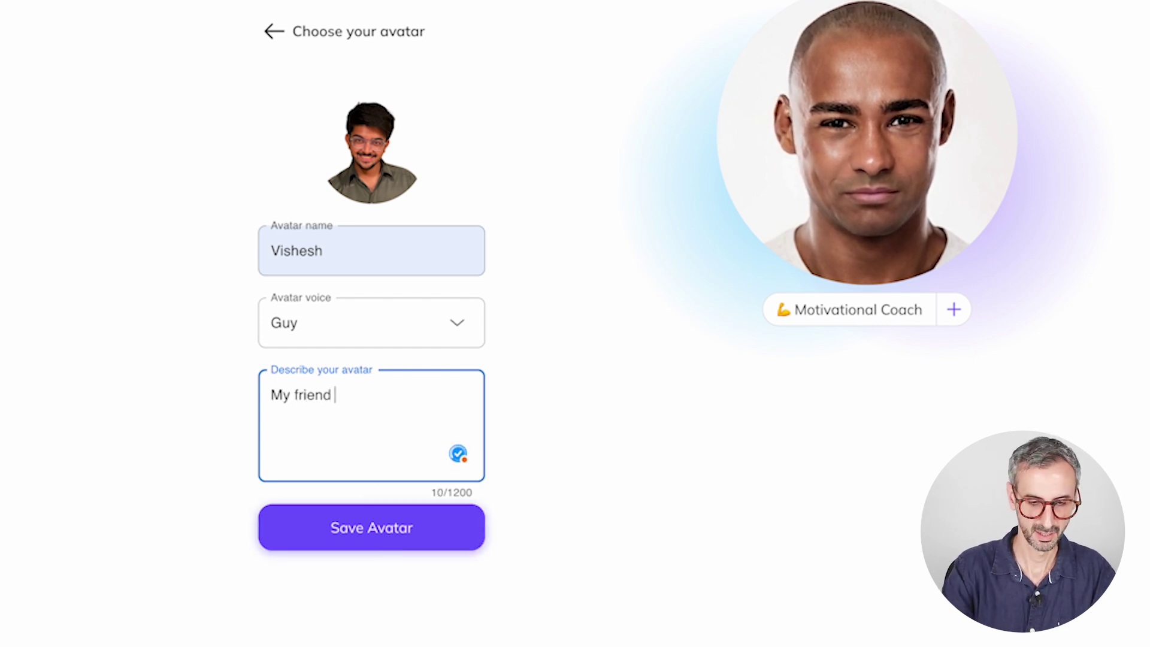
text(is an game devel)
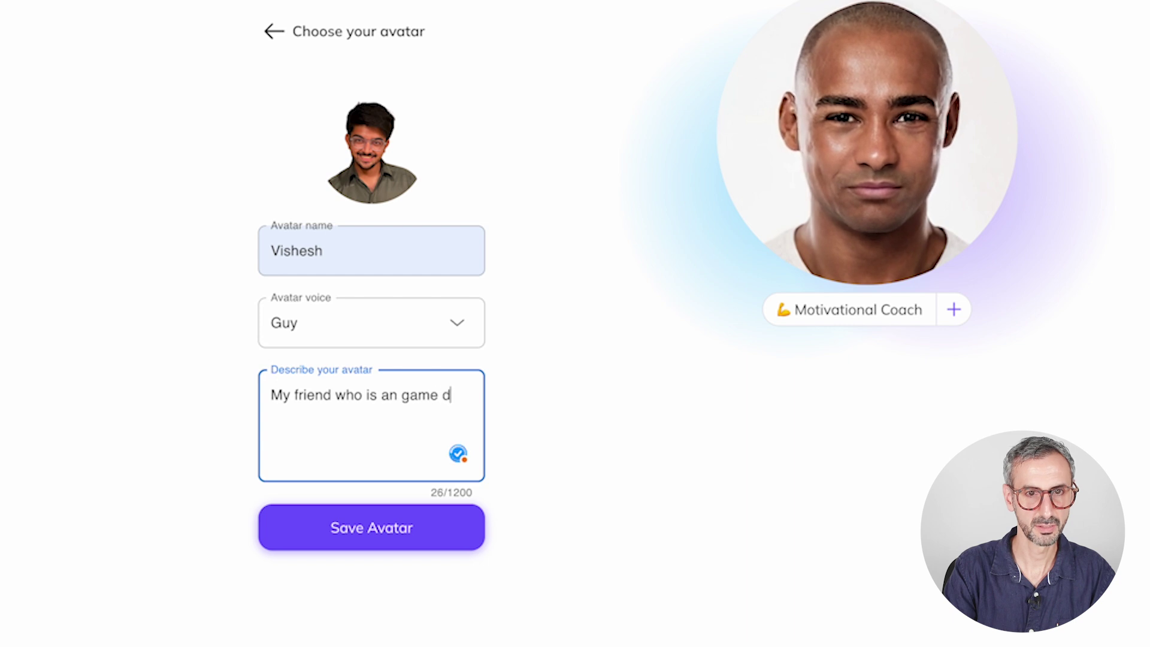
text(oper)
click(340, 544)
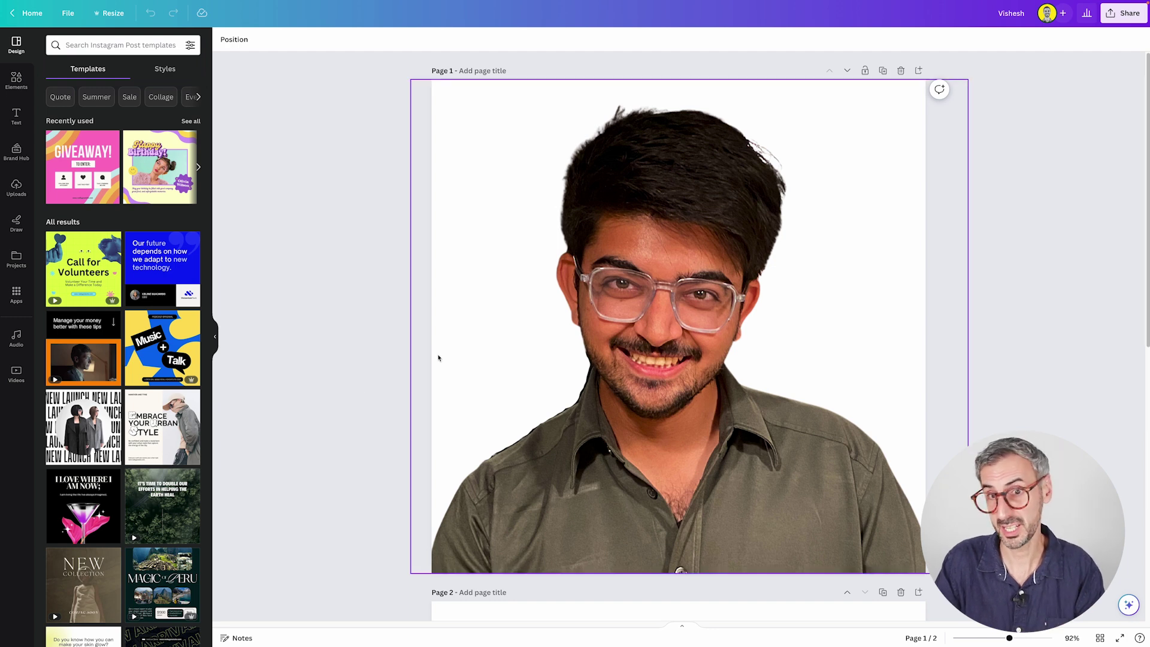
Step: Switch to Canva, place the friend's uploaded photo on the blank page 2 and remove its background with BG Remover
scroll(437, 360, down, 8)
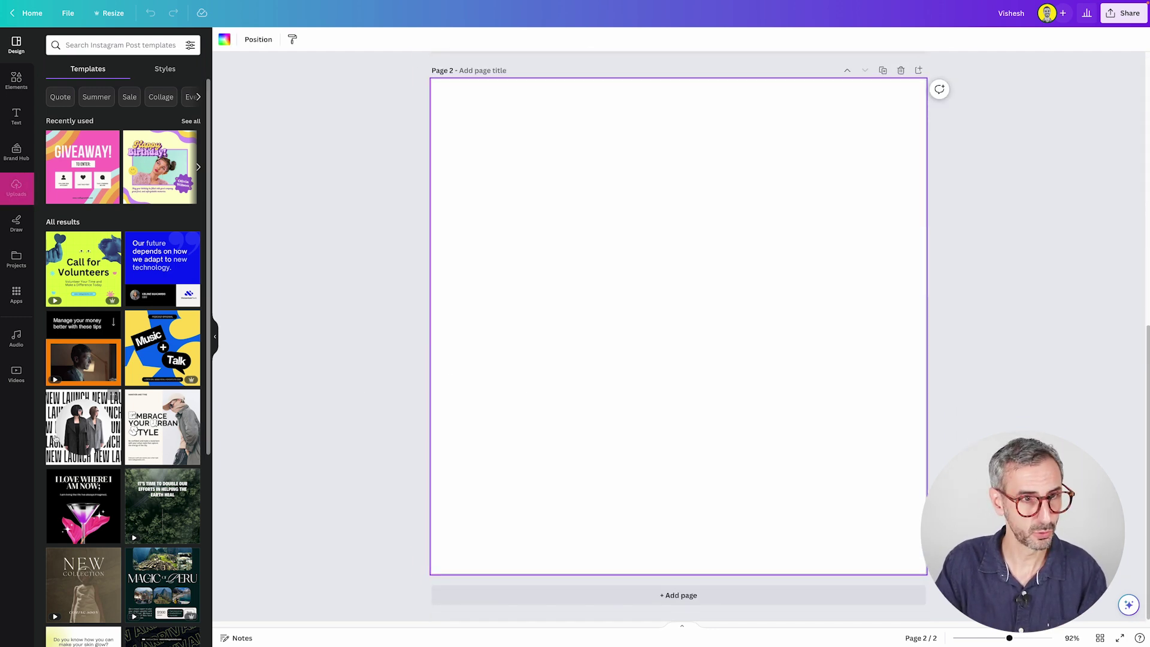
click(16, 188)
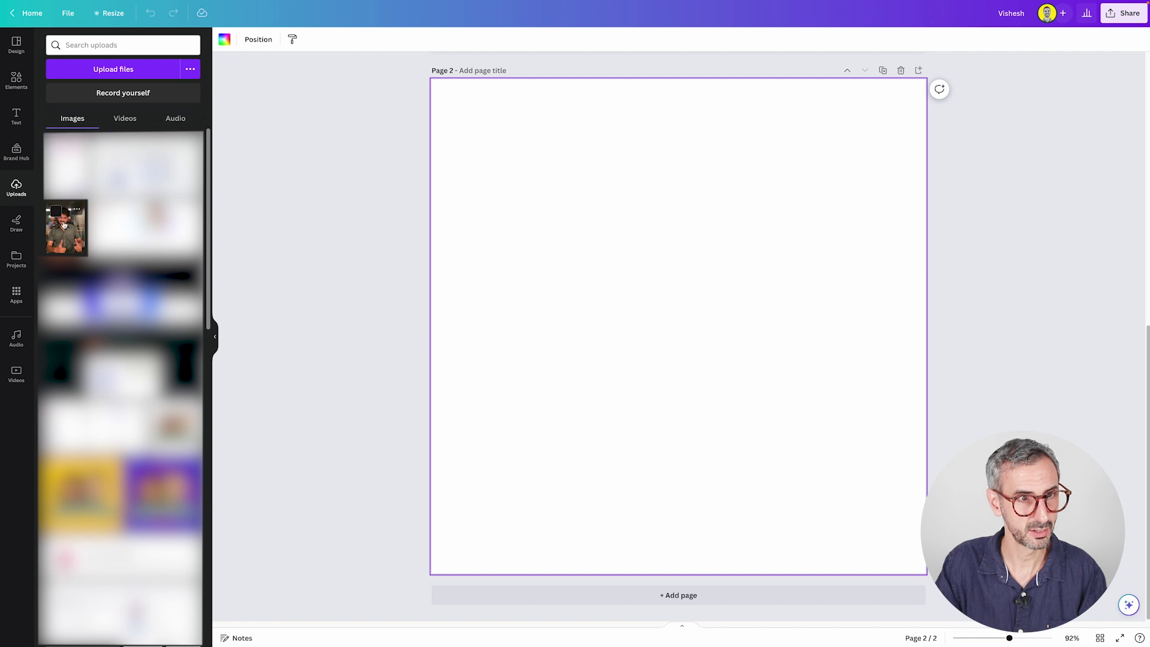
click(66, 227)
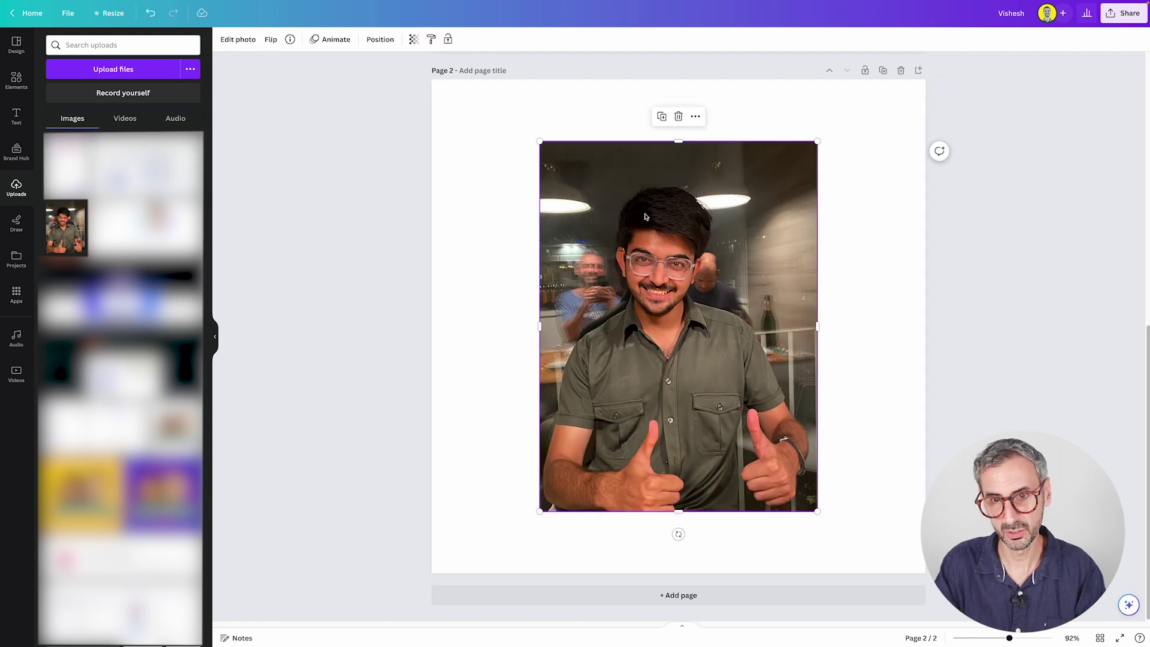
click(232, 40)
click(73, 110)
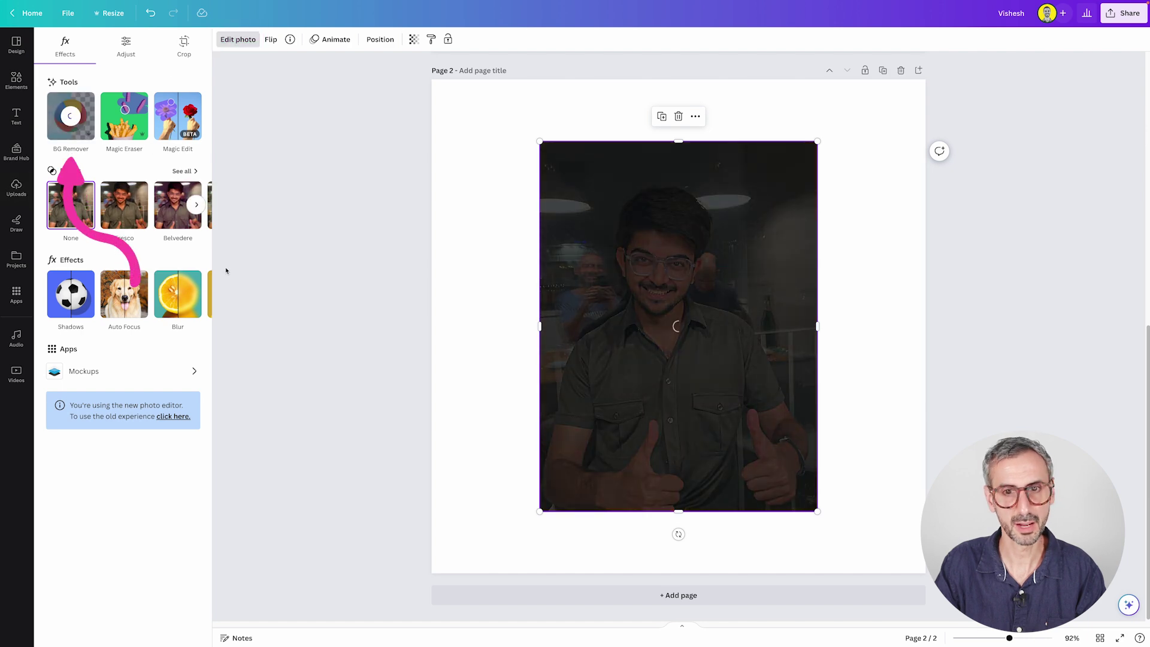
scroll(767, 392, up, 8)
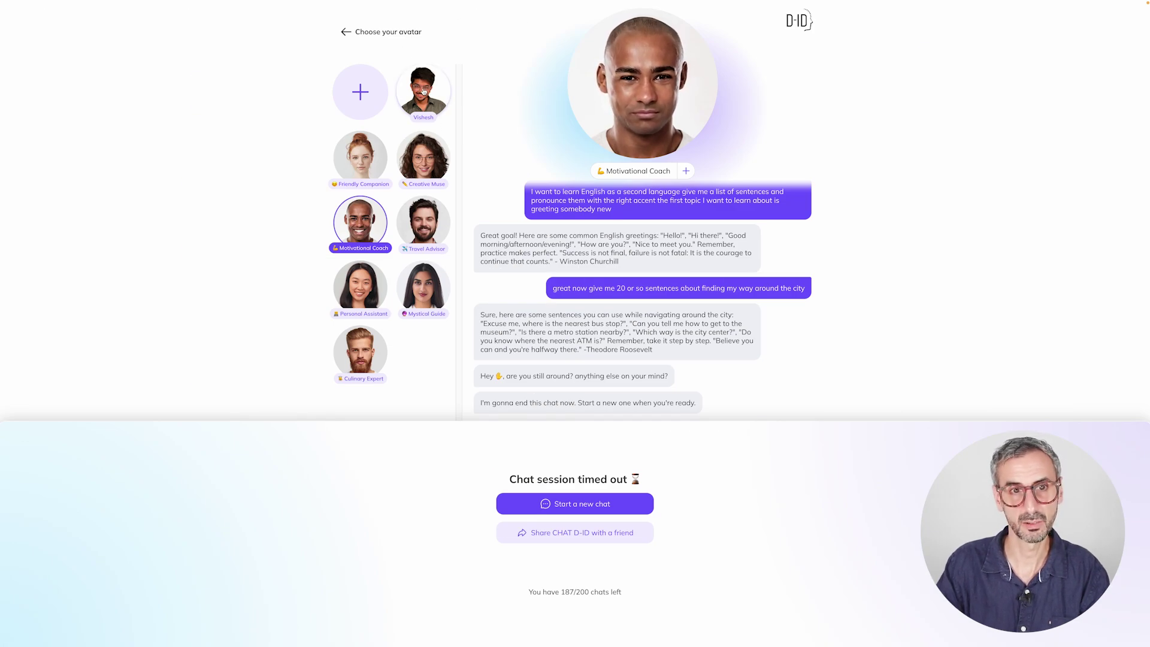
Step: Return to chat.D-ID, select the custom avatar of the friend and start a new chat with it
click(423, 111)
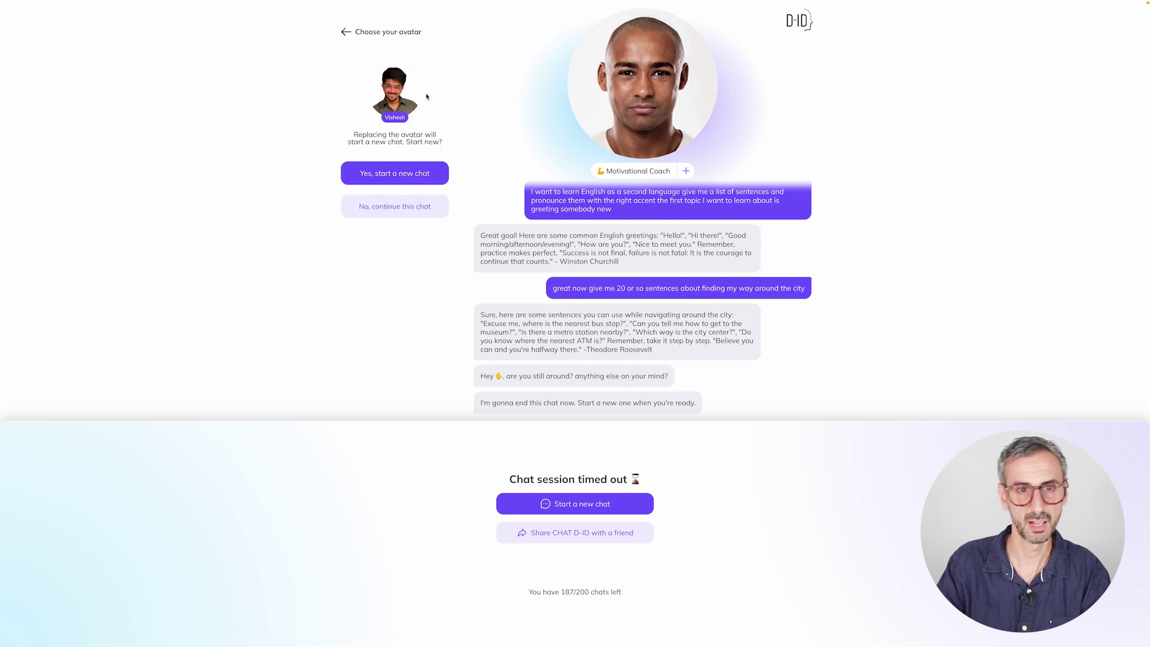
click(386, 173)
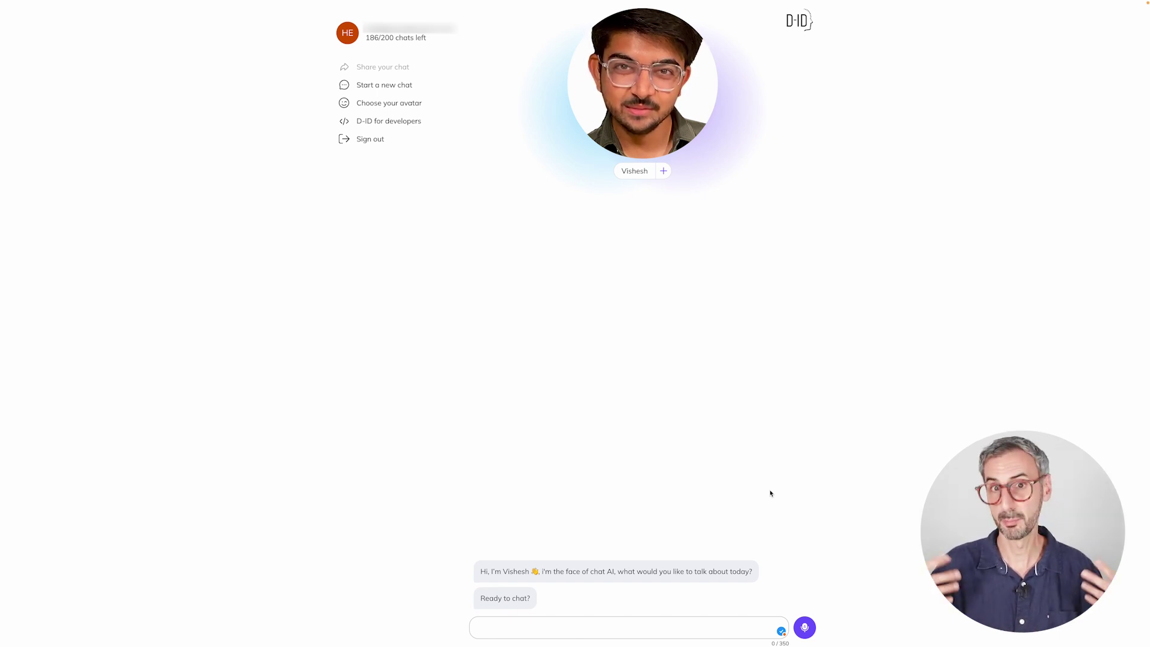
Step: Dictate and send "could you create a narrate a bedtime story for my 5-year-old about a bird that was flying away to a mysterious land"
click(804, 627)
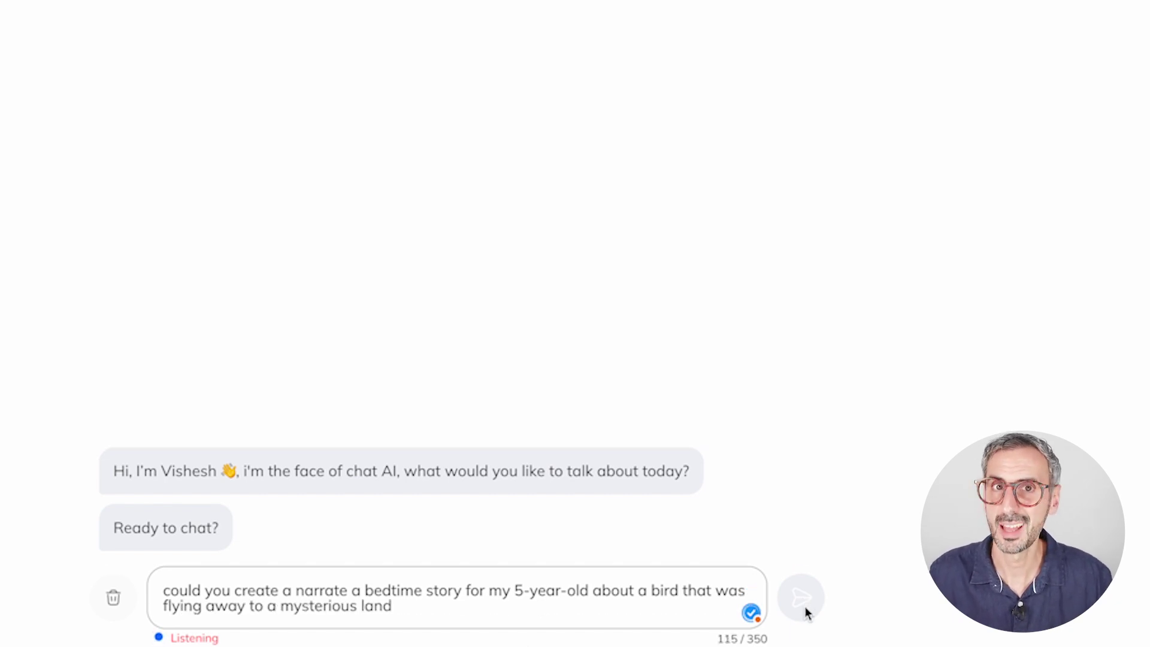
click(802, 597)
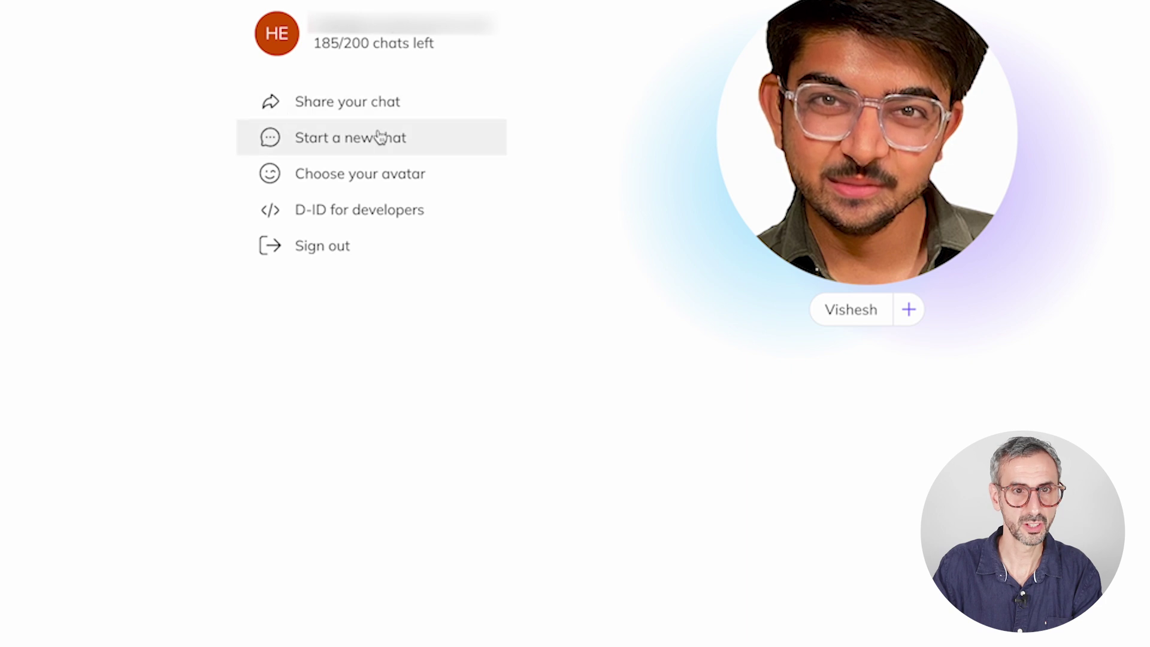
Step: Copy the share link of the current chat, paste it into the message box and select the whole pasted link
click(328, 108)
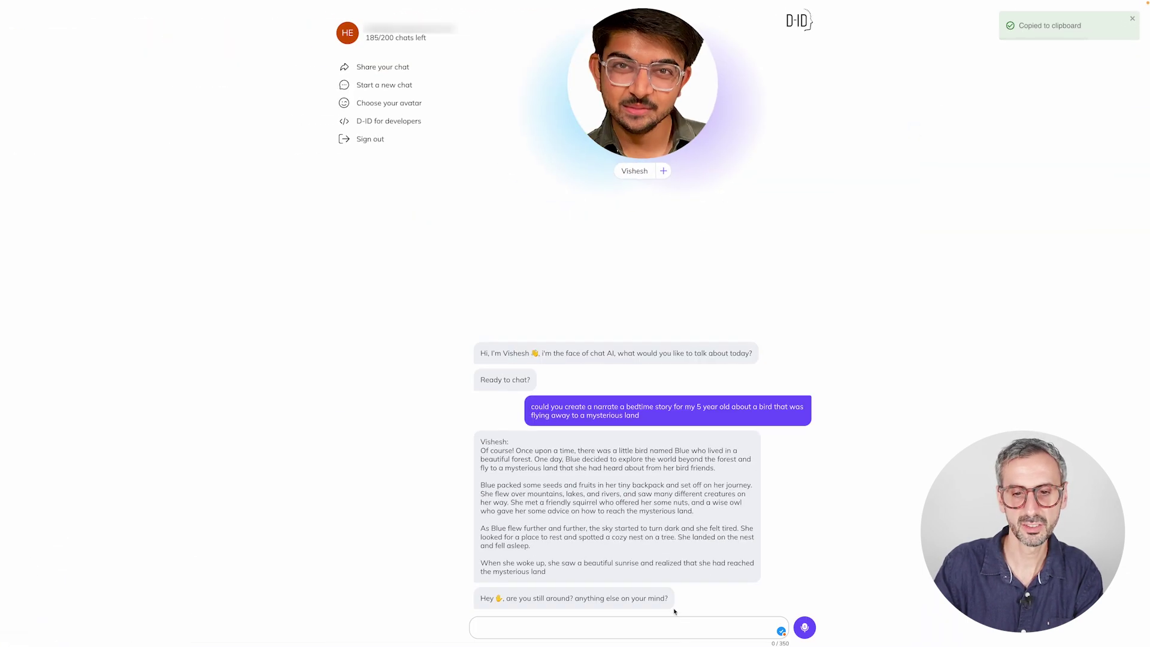
click(676, 627)
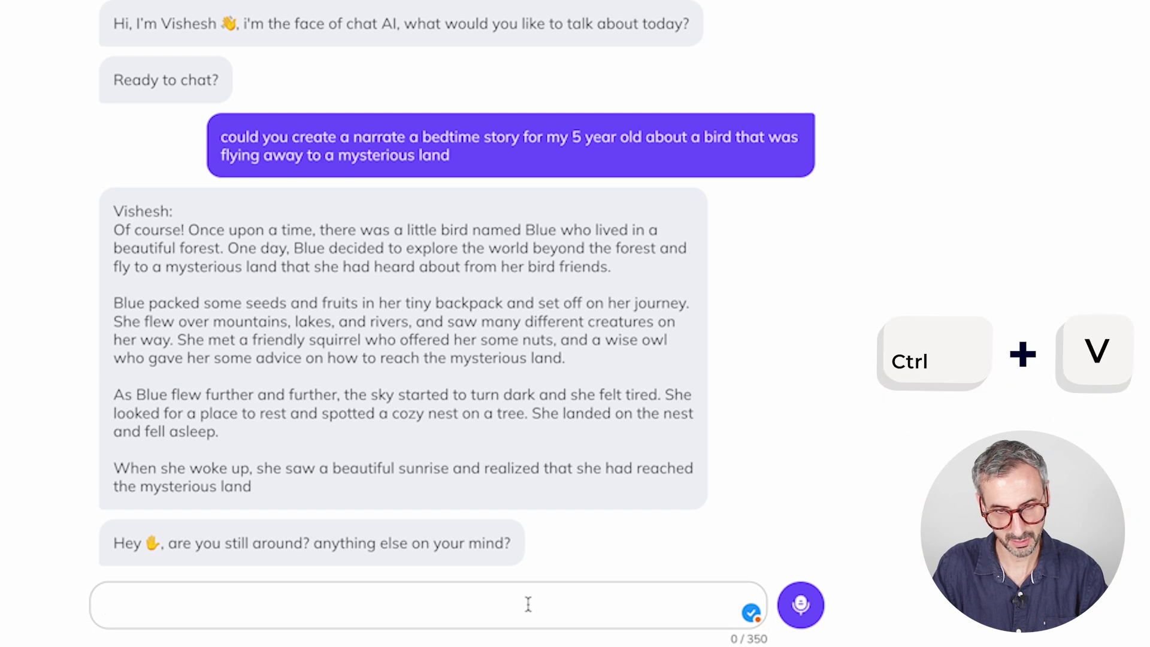
key(ctrl+v)
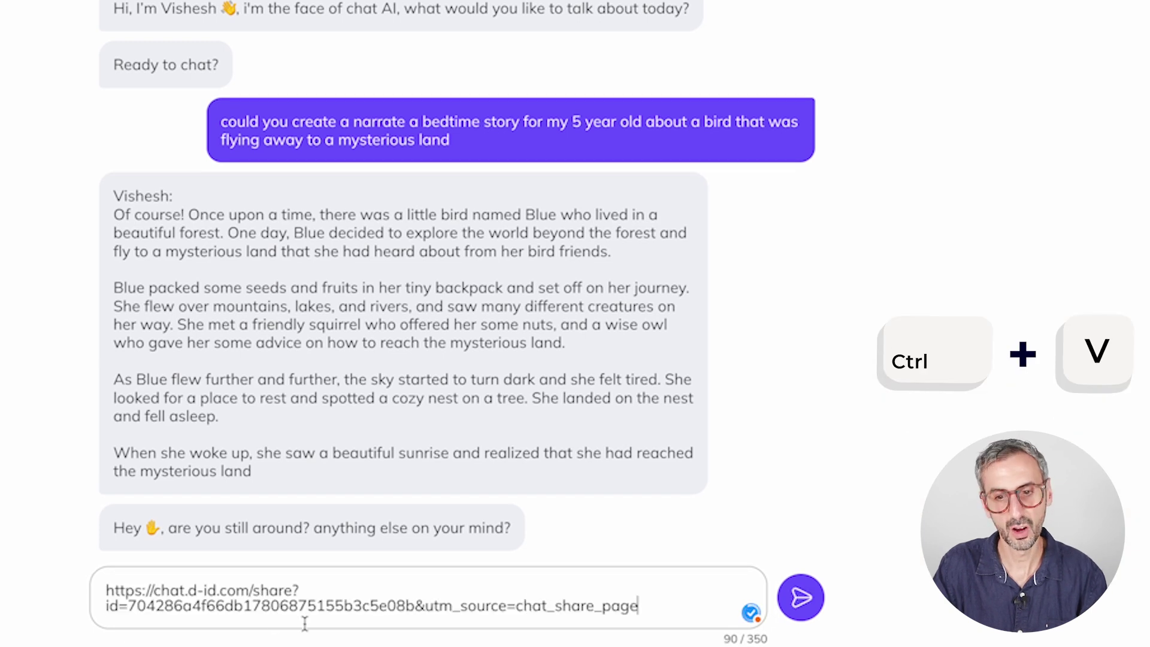
click(104, 592)
drag(104, 593, 652, 604)
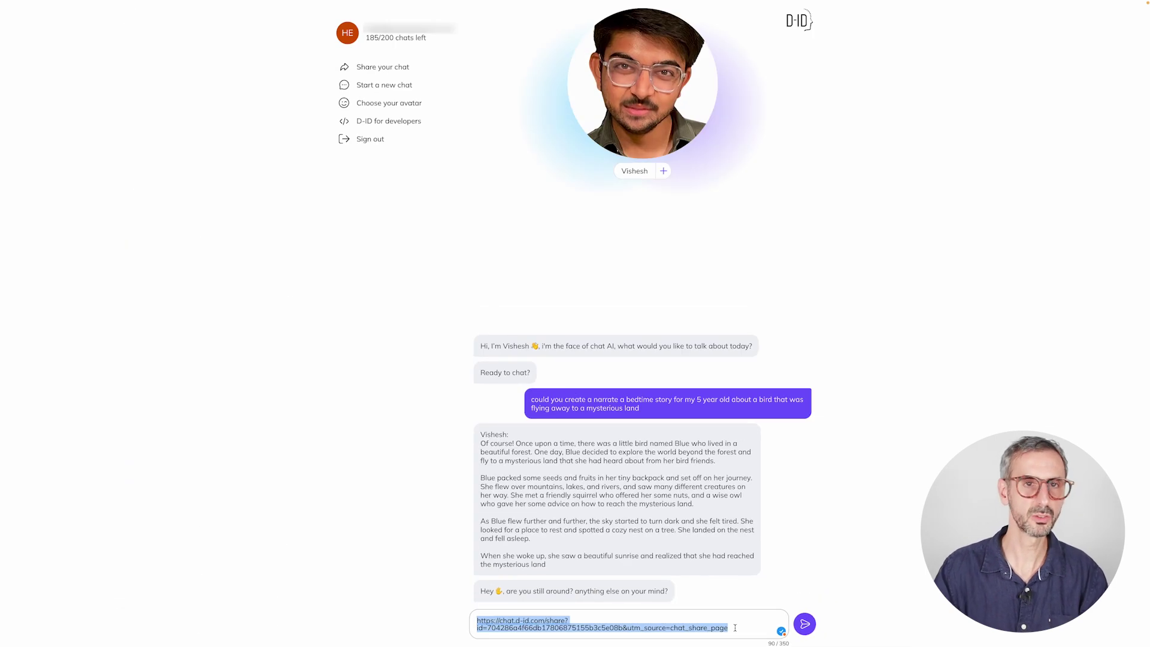
mouse_move(141, 3)
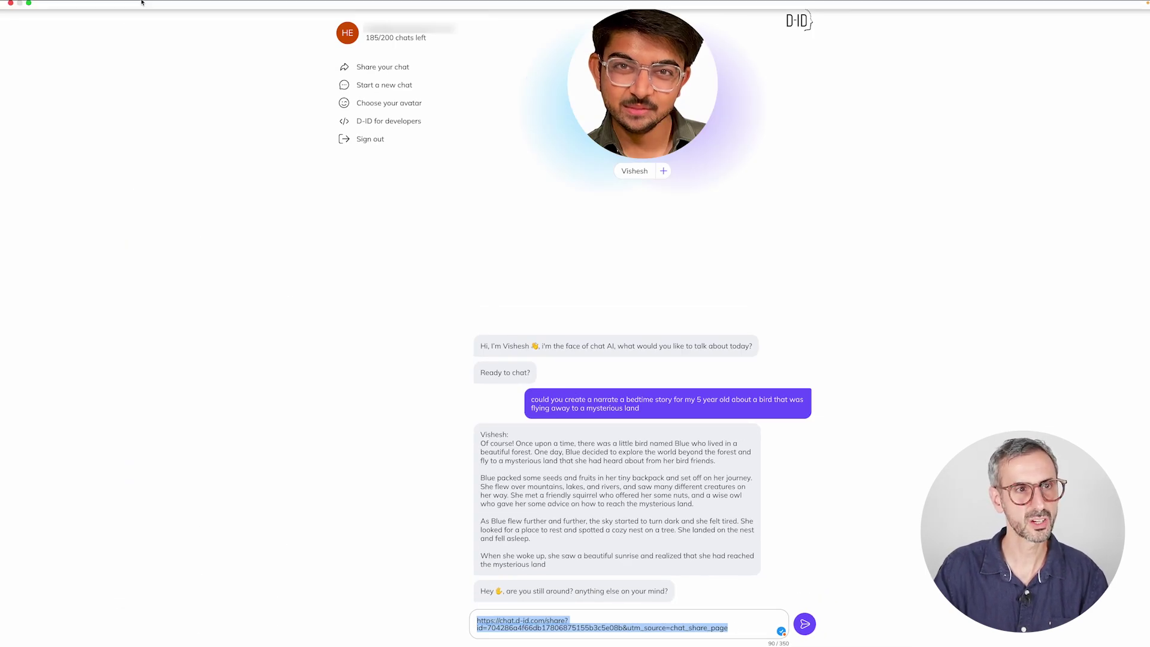
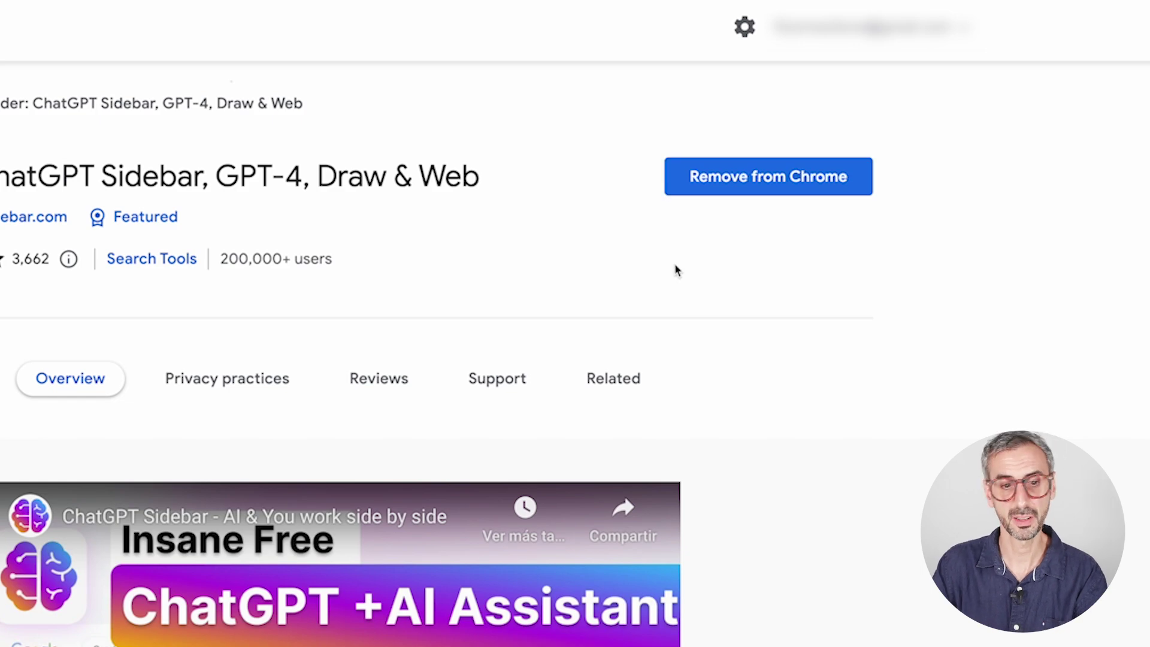
Step: Look over the Sider extension's Chrome Web Store page and check its pin setting in the browser's extensions list
scroll(509, 323, down, 5)
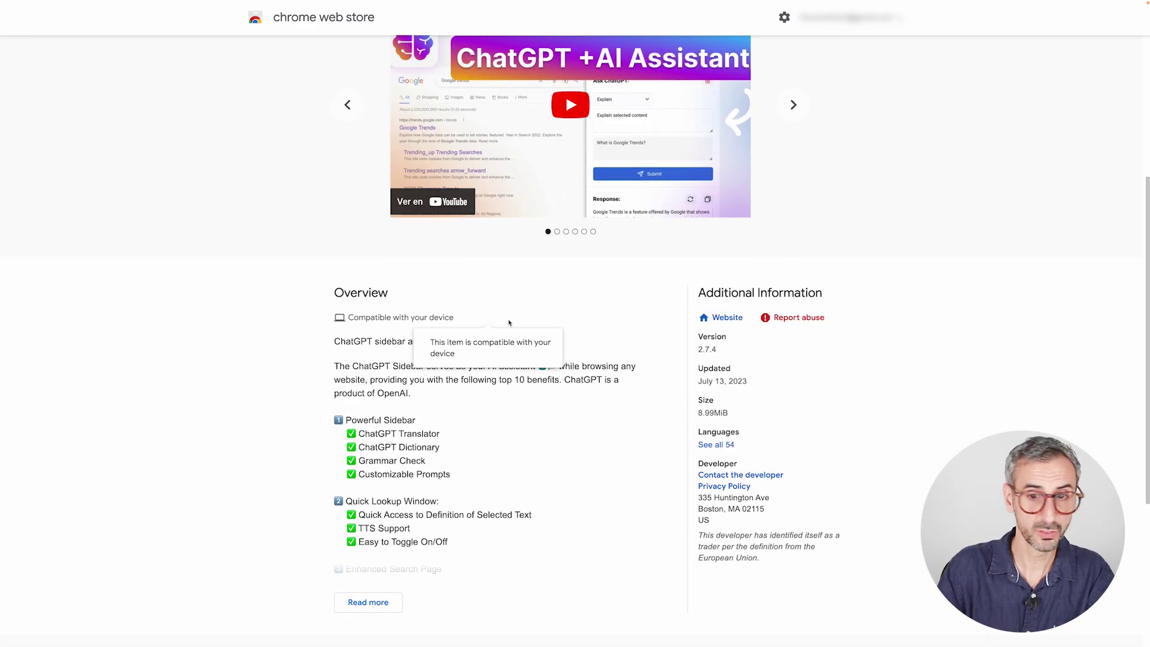
scroll(508, 323, up, 4)
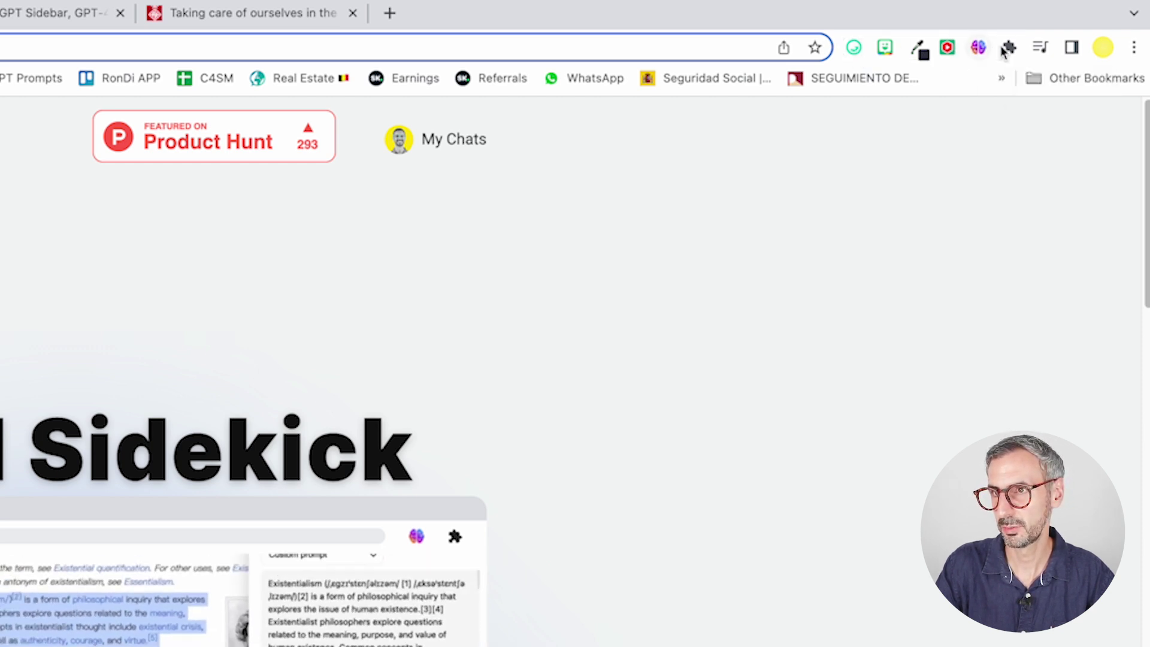
click(1009, 49)
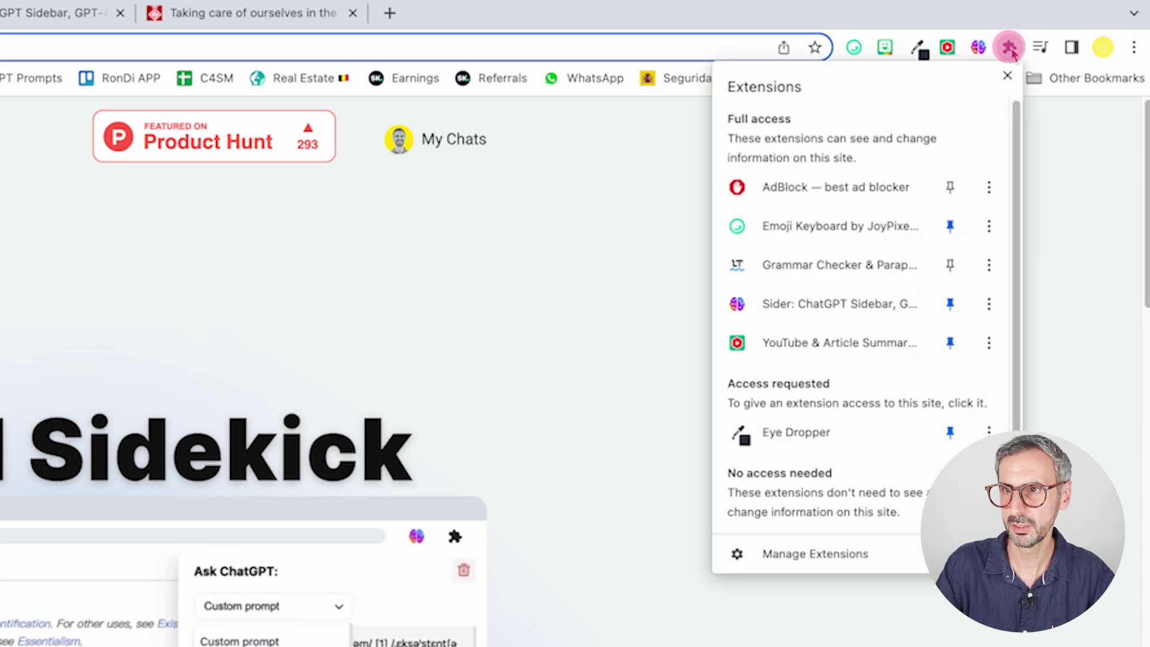
scroll(874, 407, down, 1)
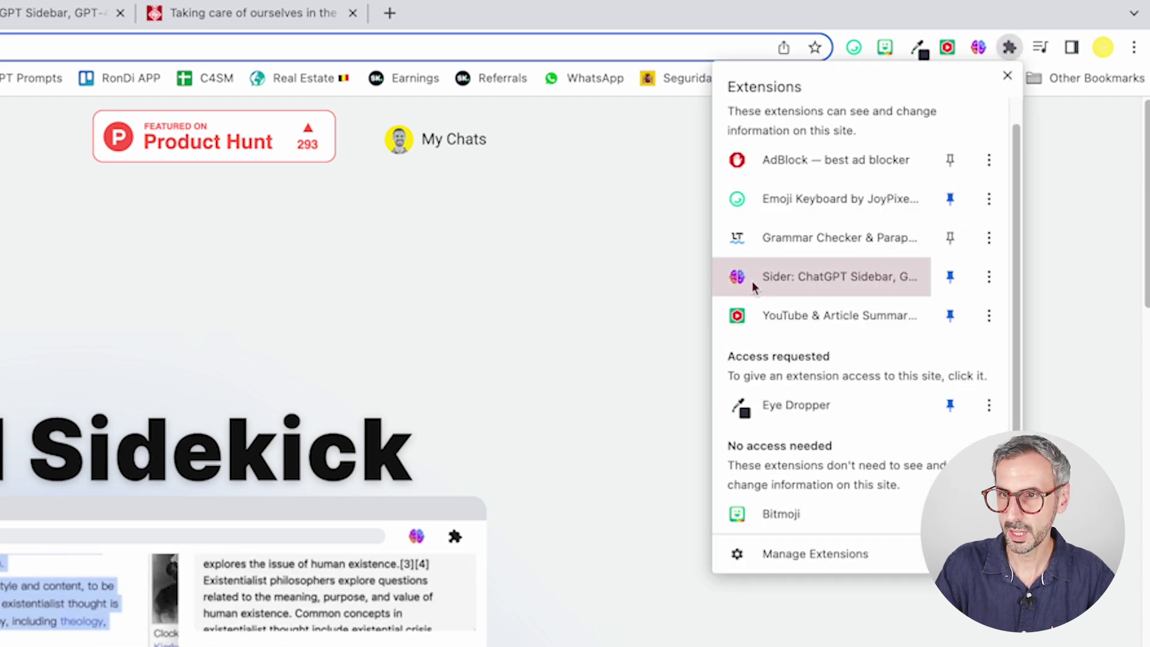
click(950, 277)
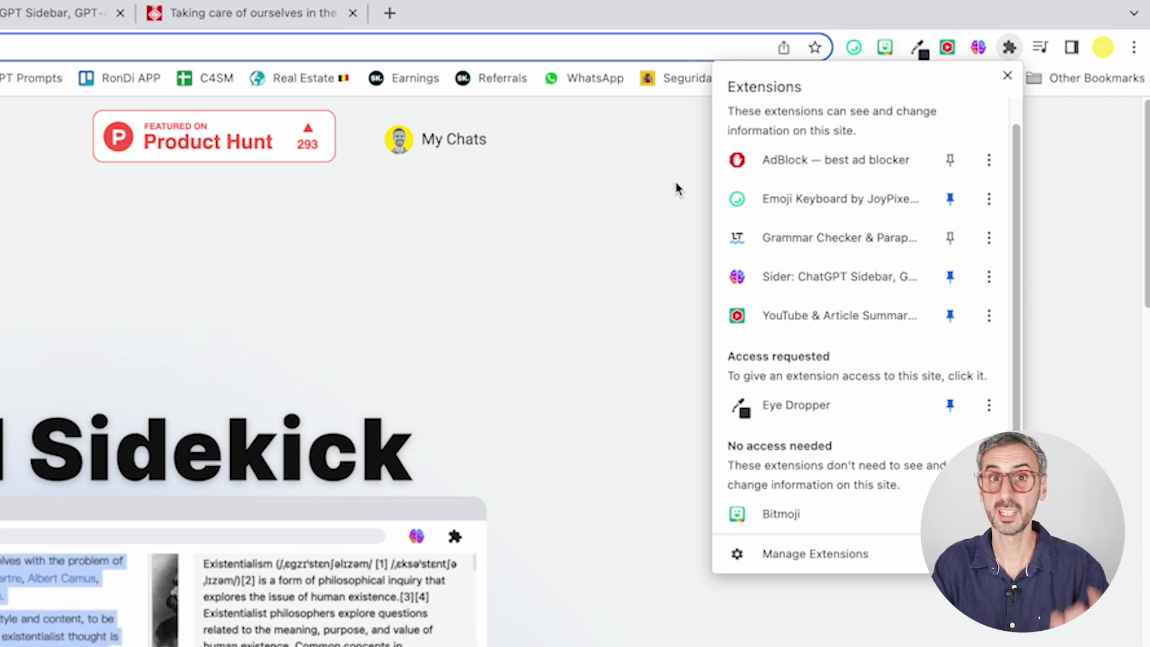
click(682, 201)
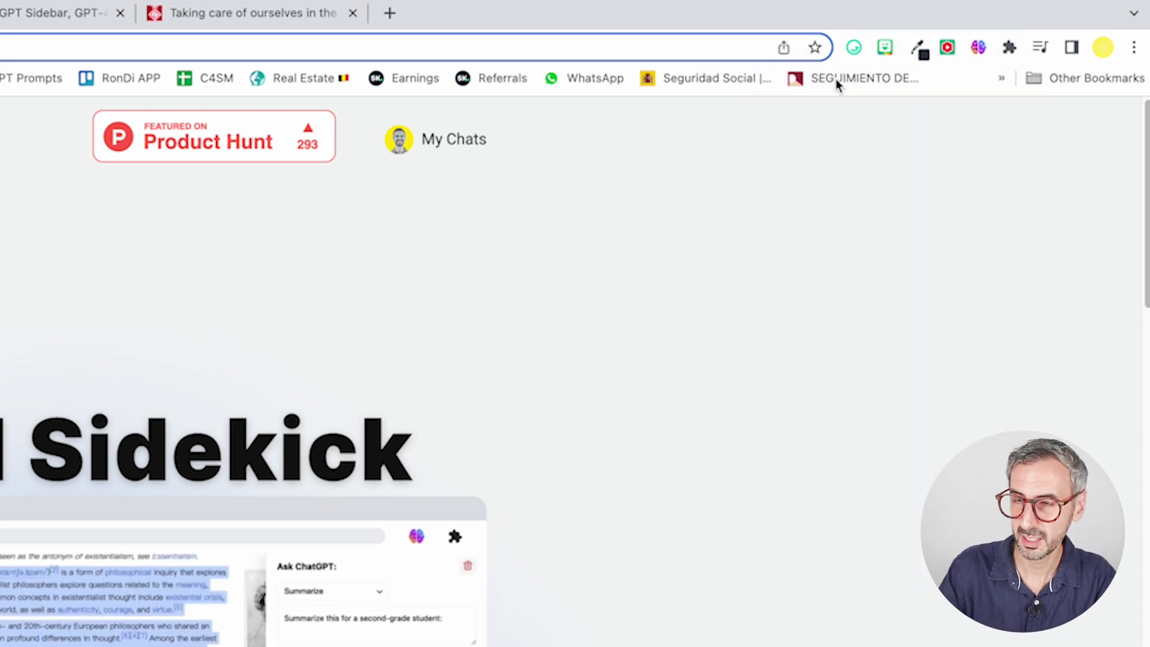
Step: Show the browser's side panel, view its Reading List and Bookmarks, and set it back to Sider: ChatGPT Sidebar
click(1072, 48)
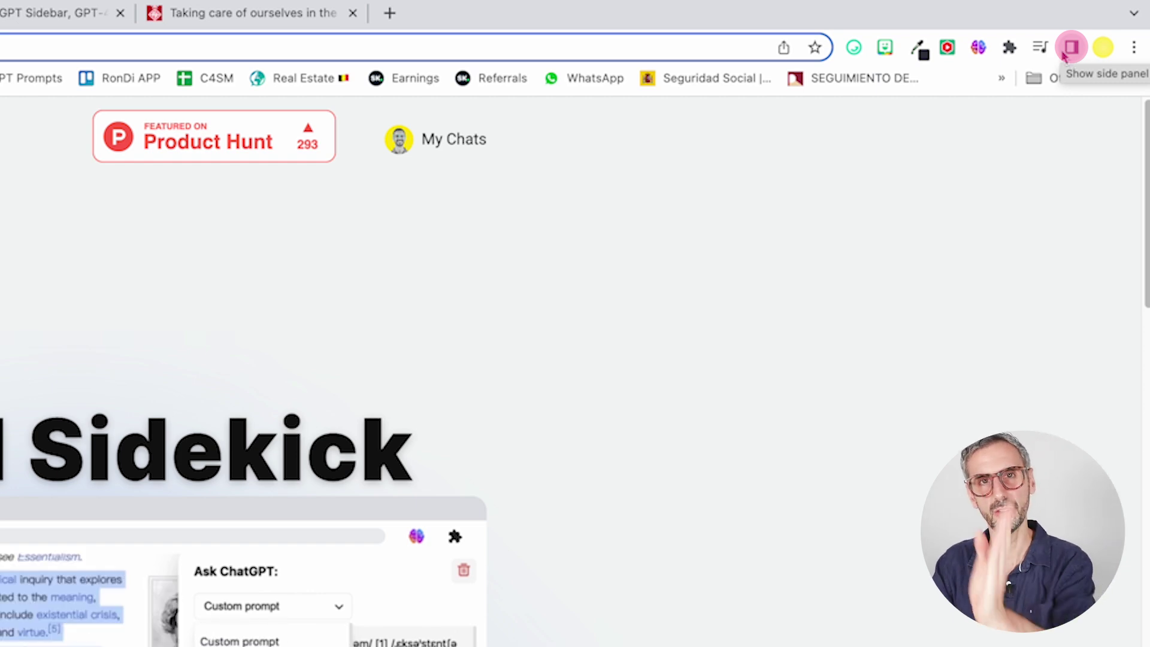
click(1071, 48)
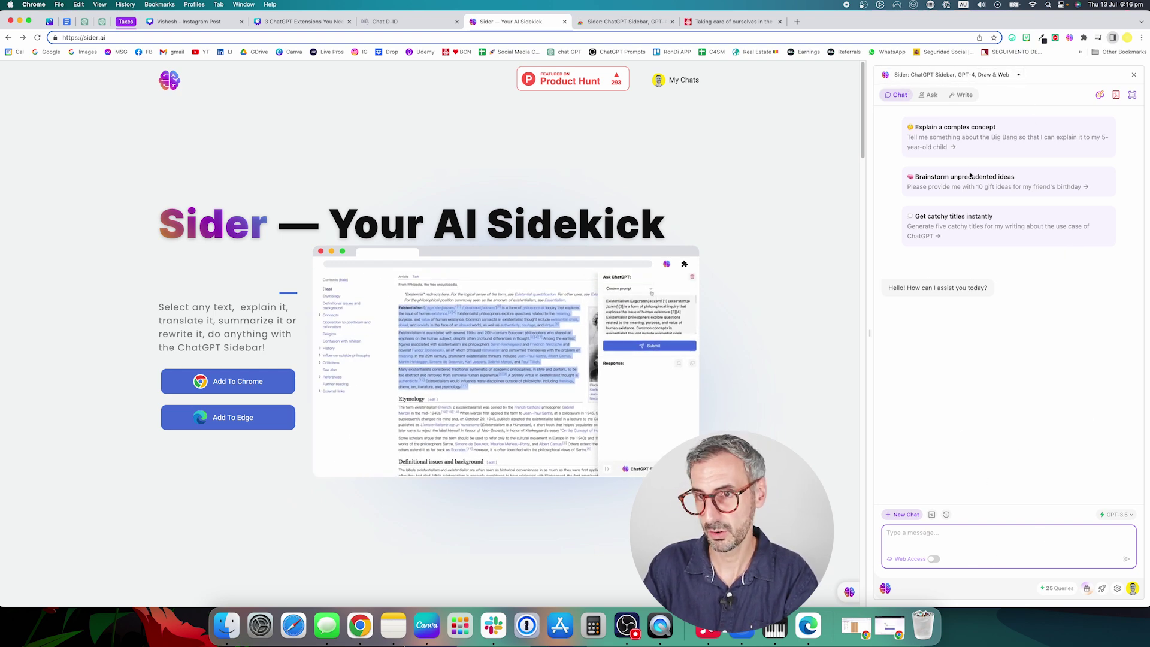
click(1018, 75)
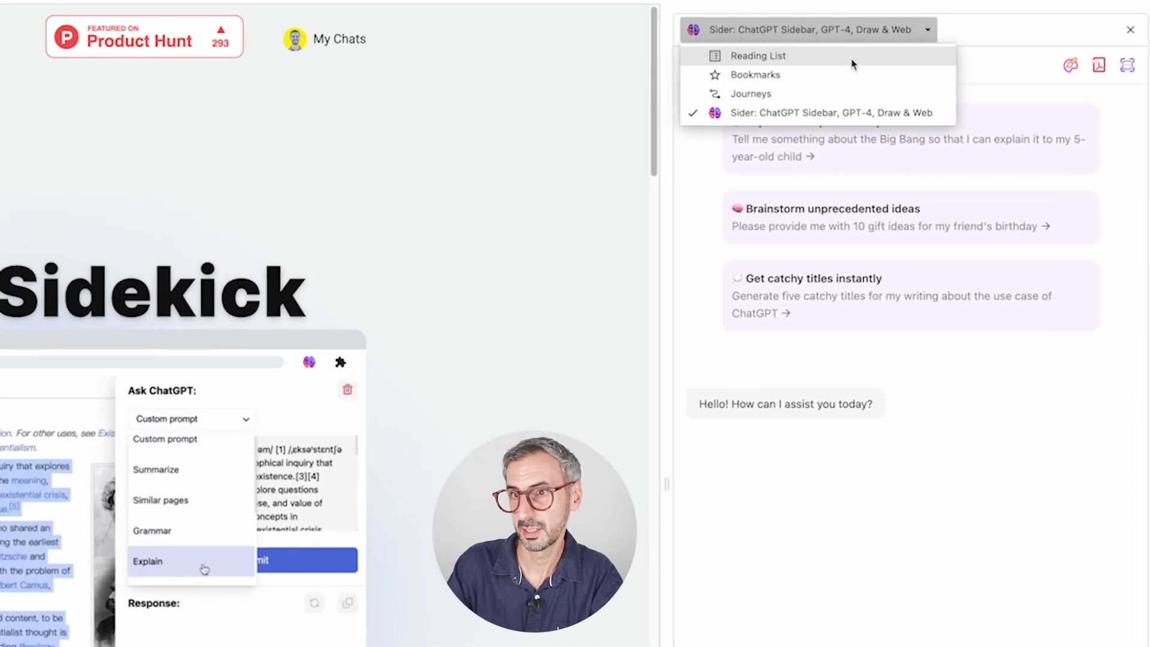
click(914, 75)
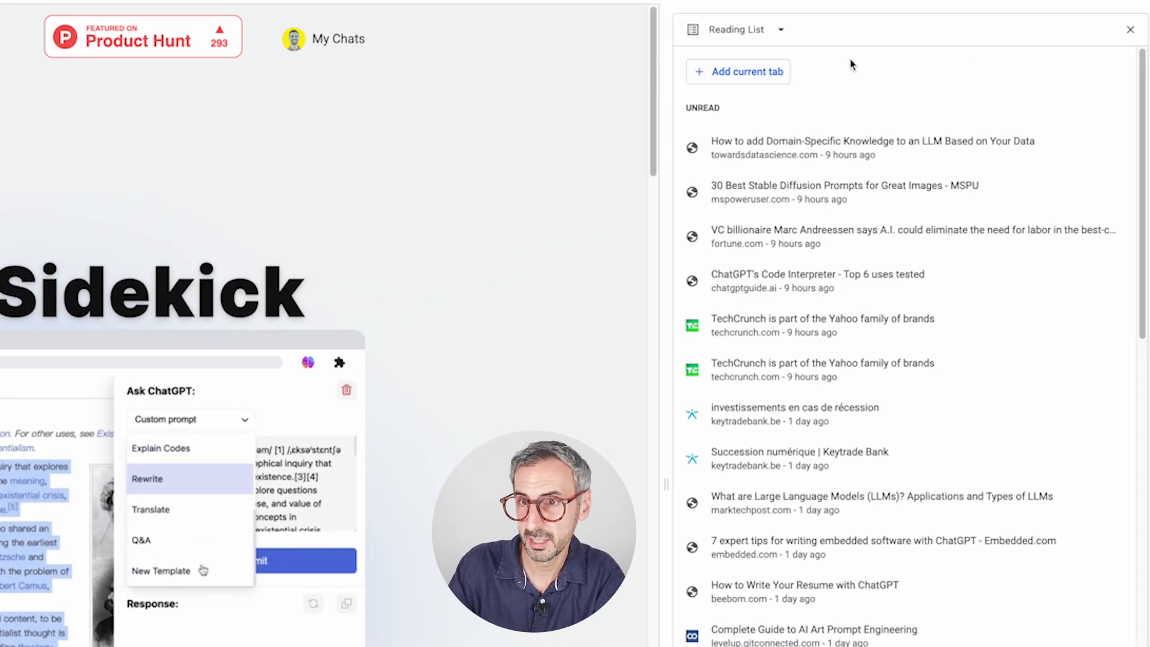
click(784, 30)
click(764, 77)
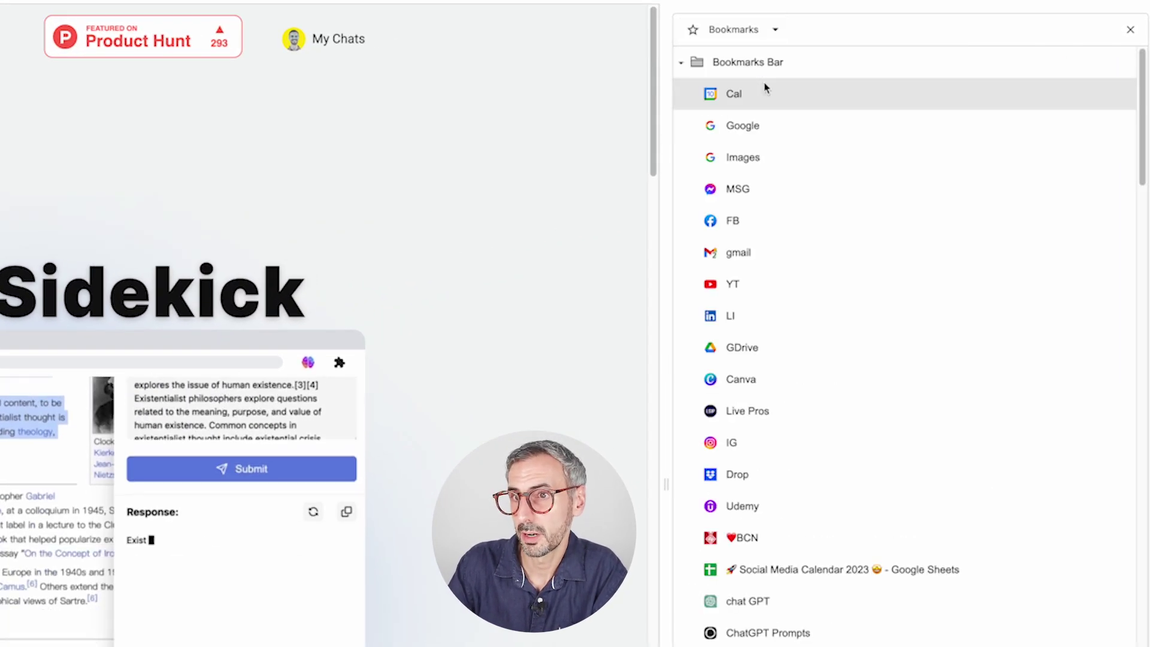
click(774, 30)
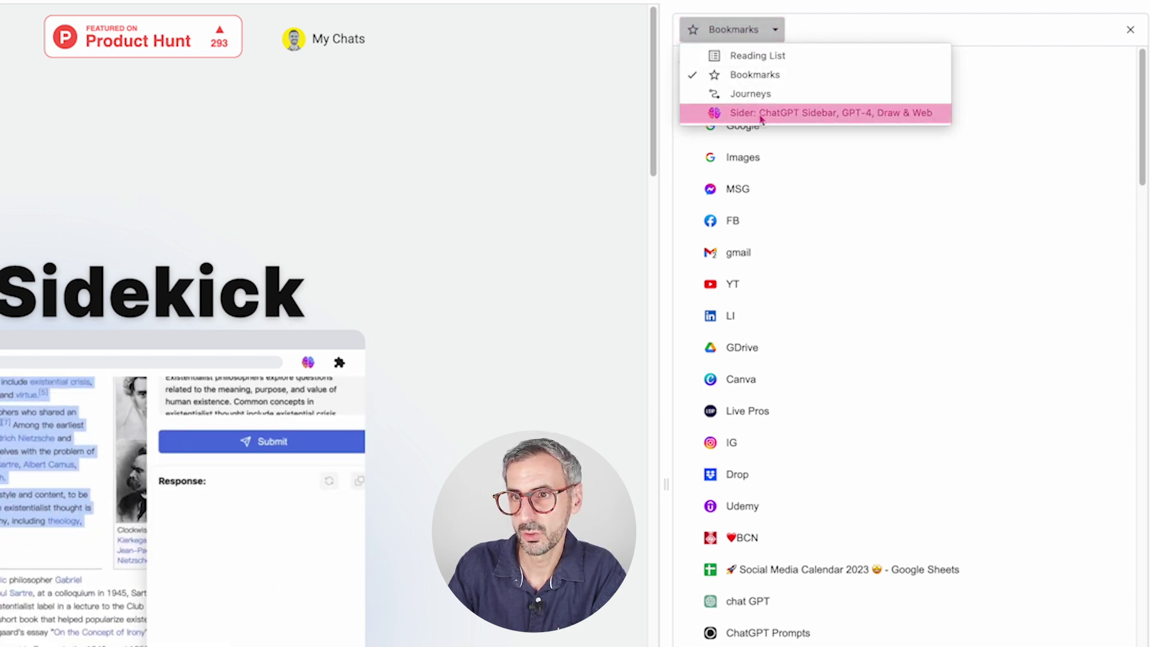
click(844, 115)
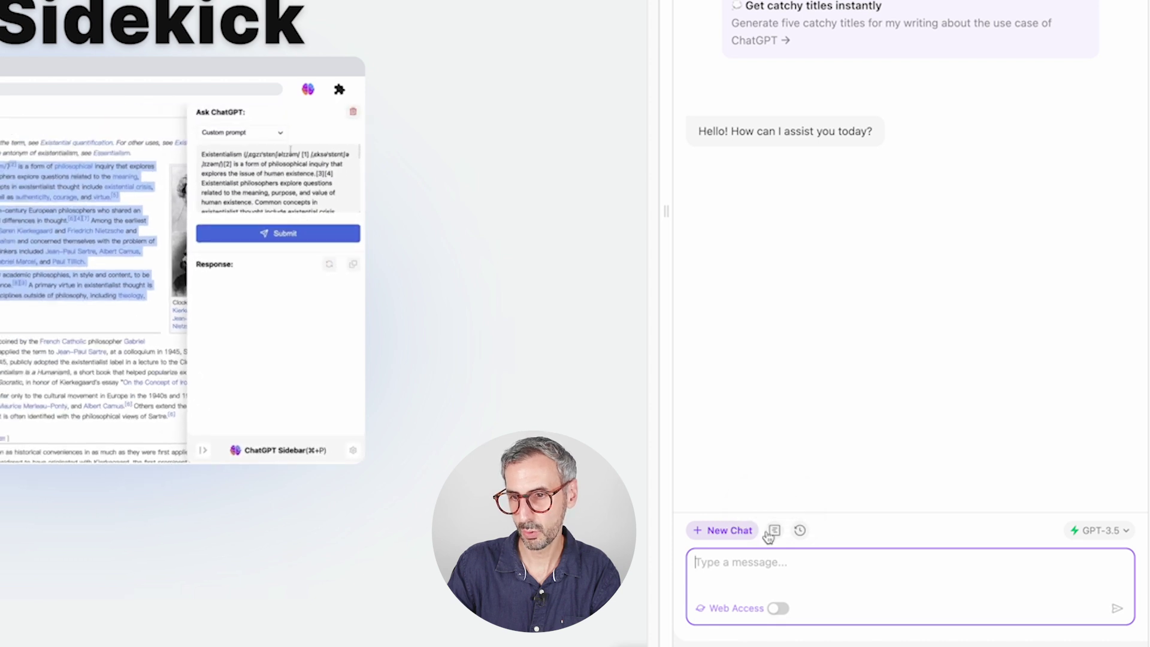
Step: Look through Sider's ready-made prompts and insert the Explain prompt into the chat message
click(773, 531)
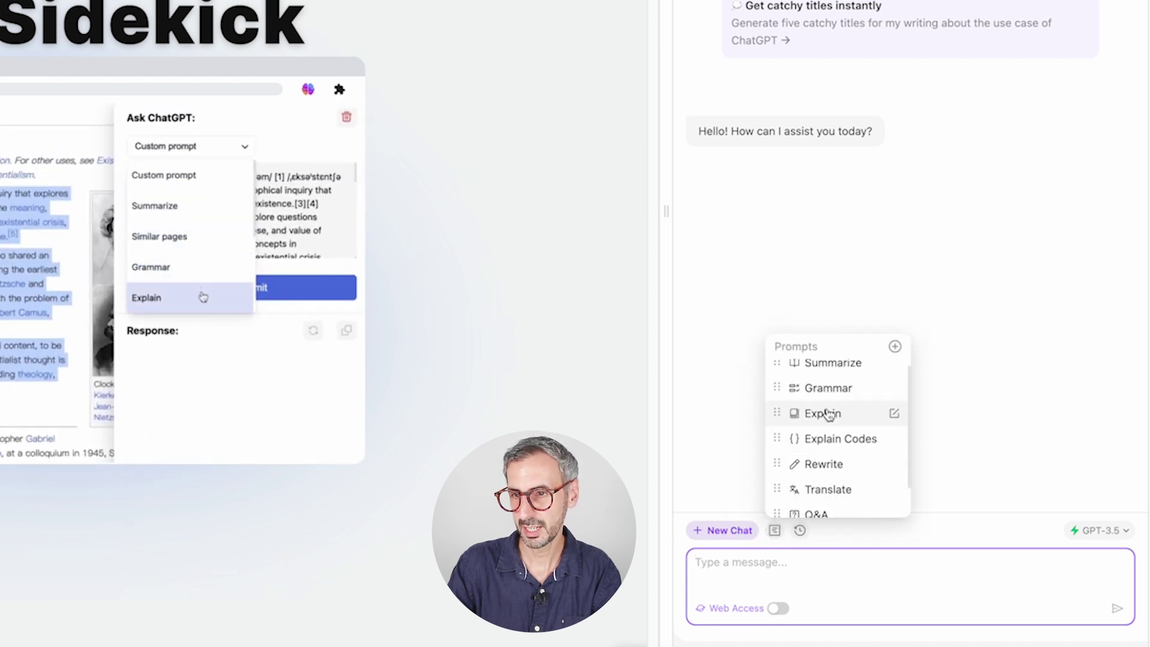
scroll(823, 401, down, 1)
scroll(822, 395, up, 1)
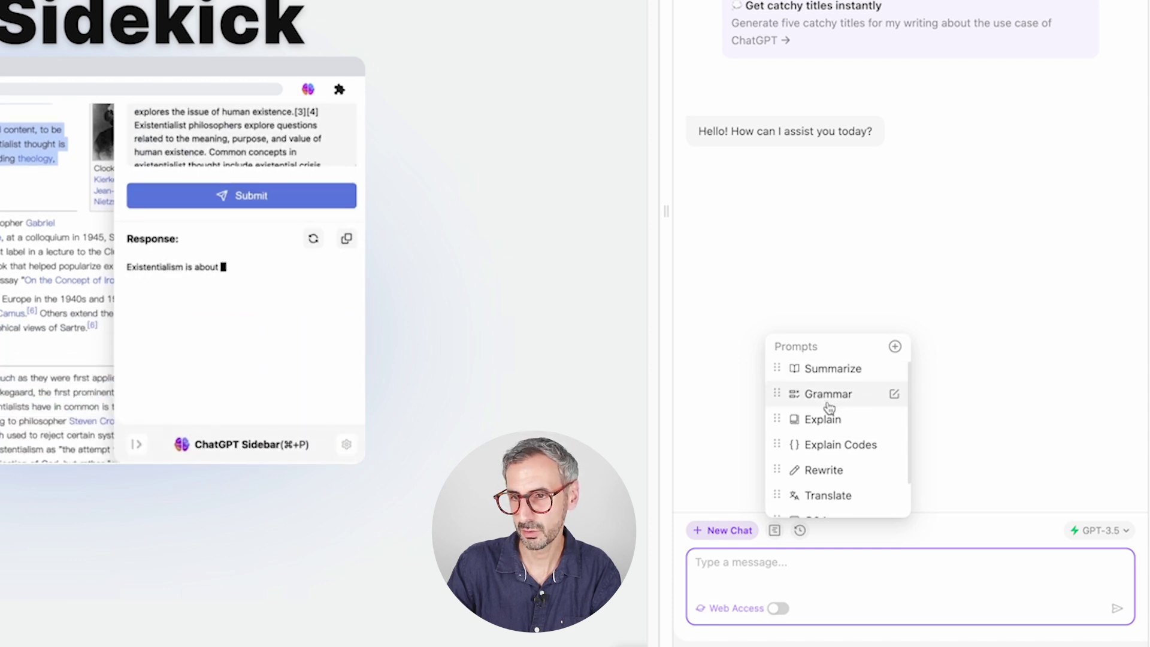
scroll(829, 414, down, 1)
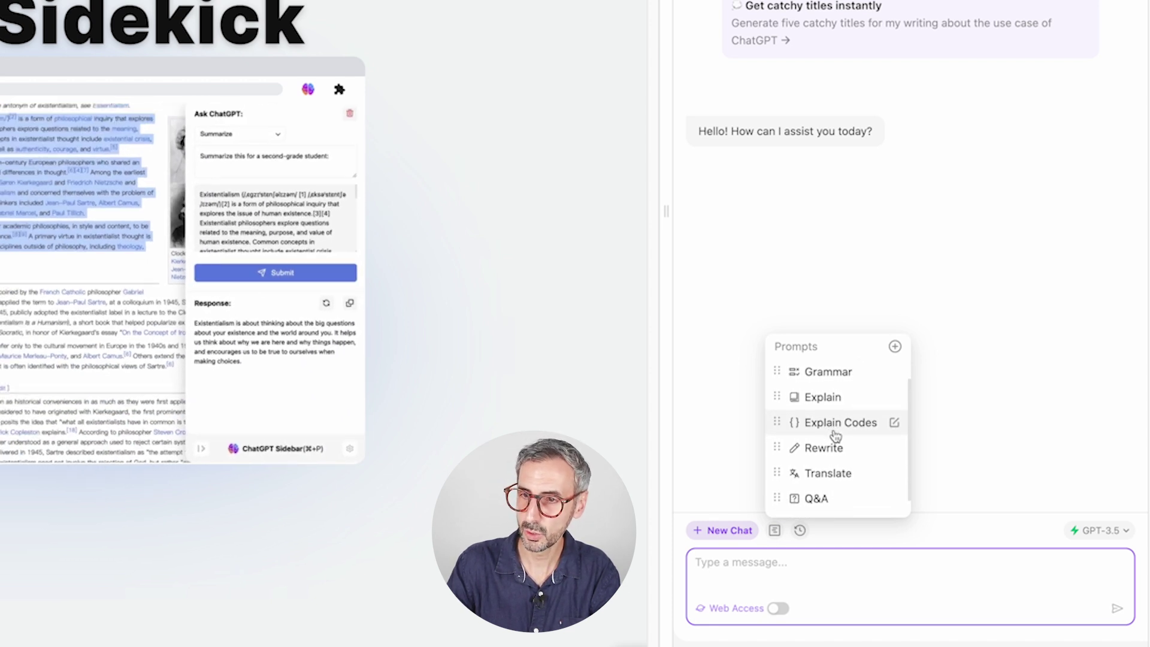
scroll(821, 446, down, 1)
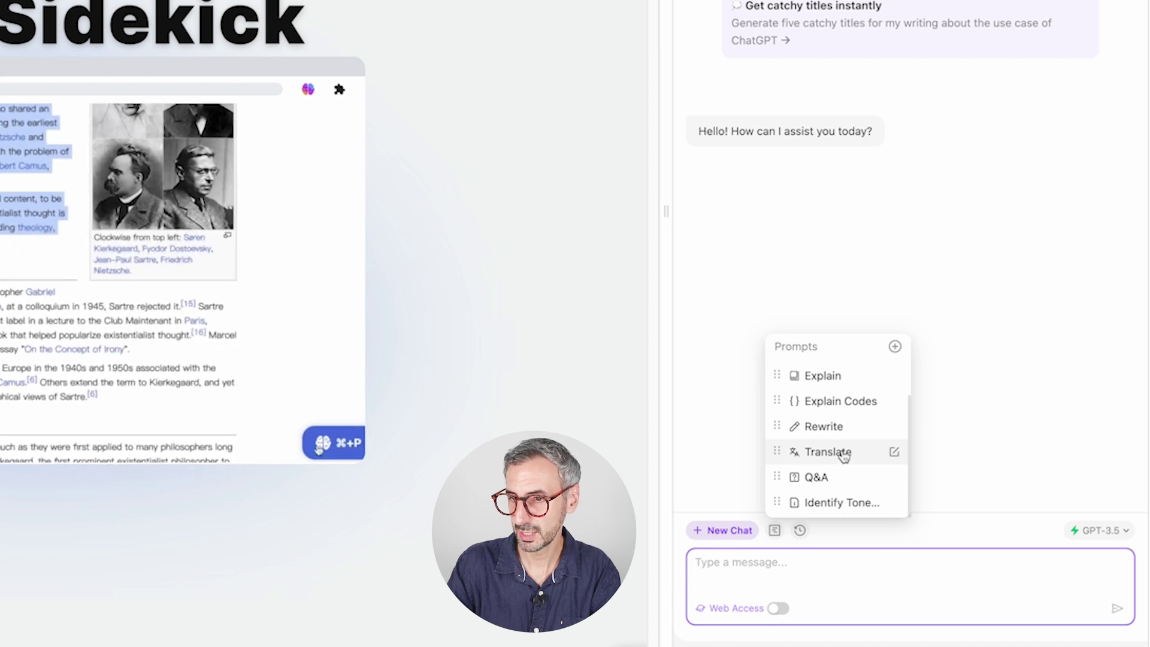
scroll(838, 461, down, 1)
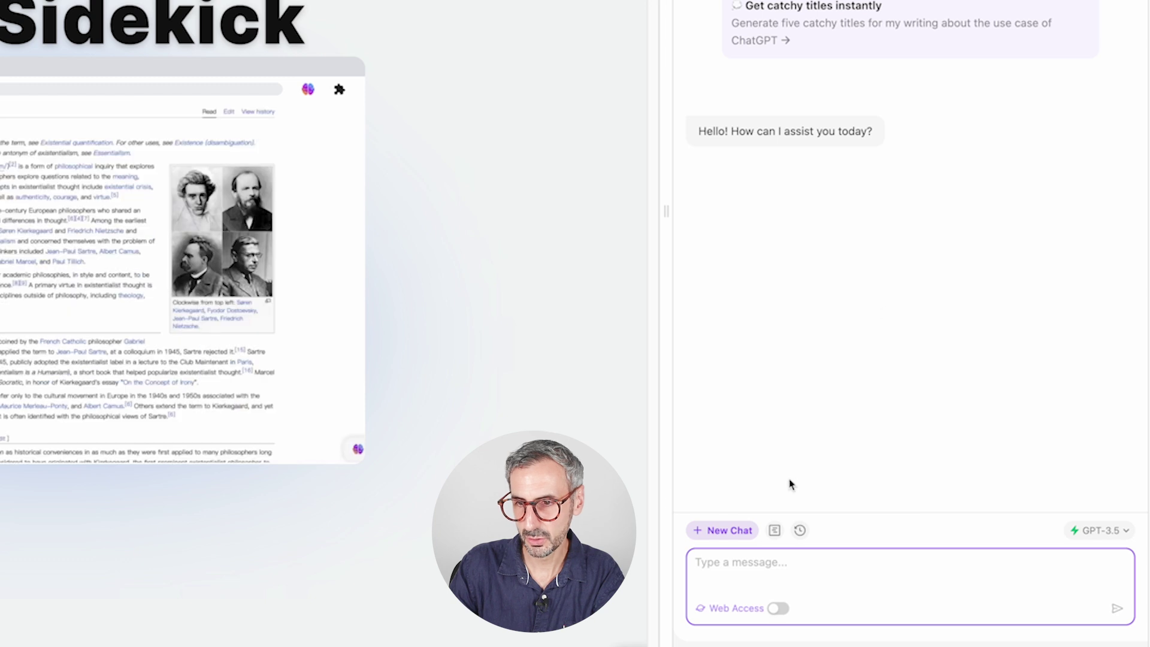
mouse_move(774, 530)
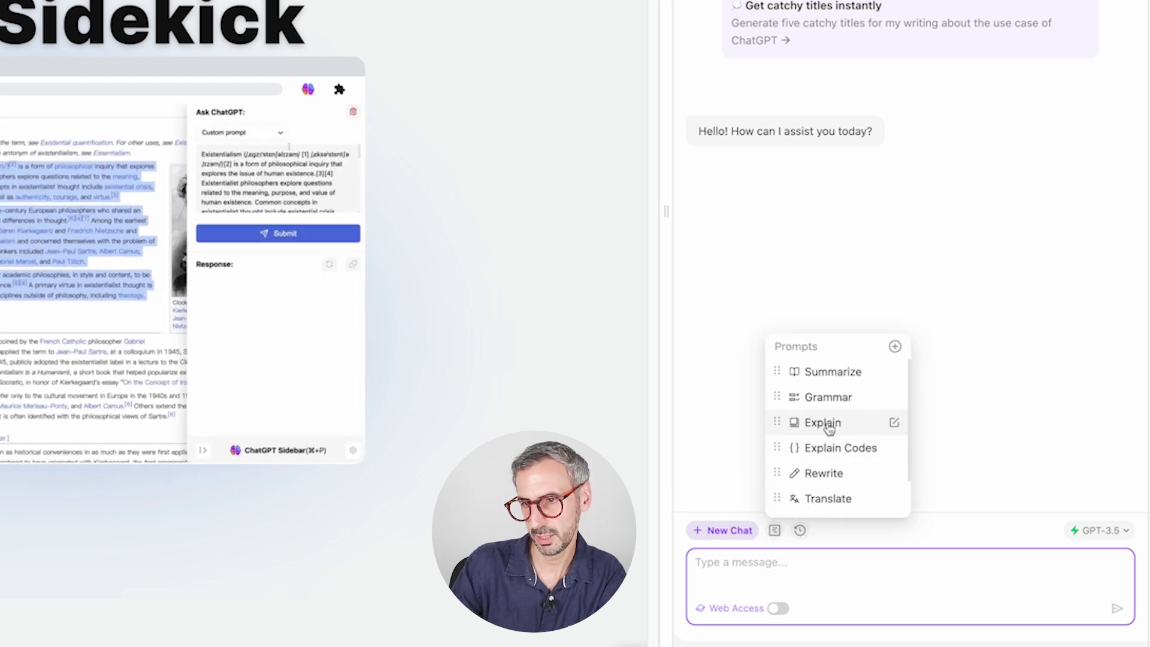
click(823, 423)
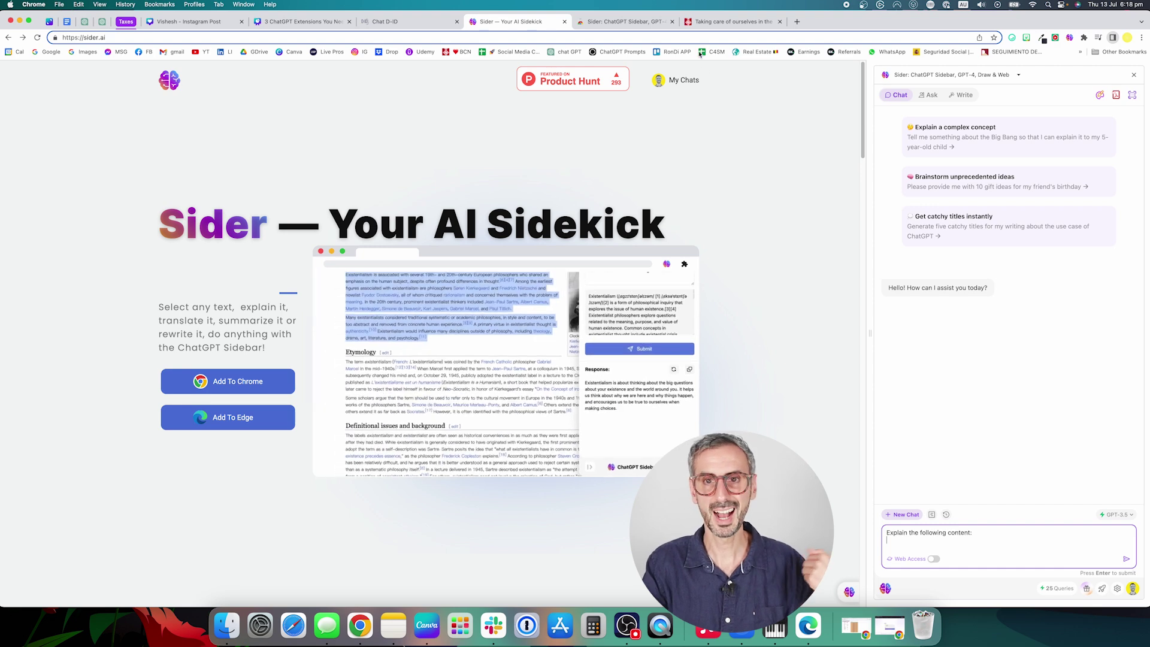
Step: Open the article "Taking care of ourselves in the heat" and select its text from the title through the climate refuges paragraph for Sider
click(708, 23)
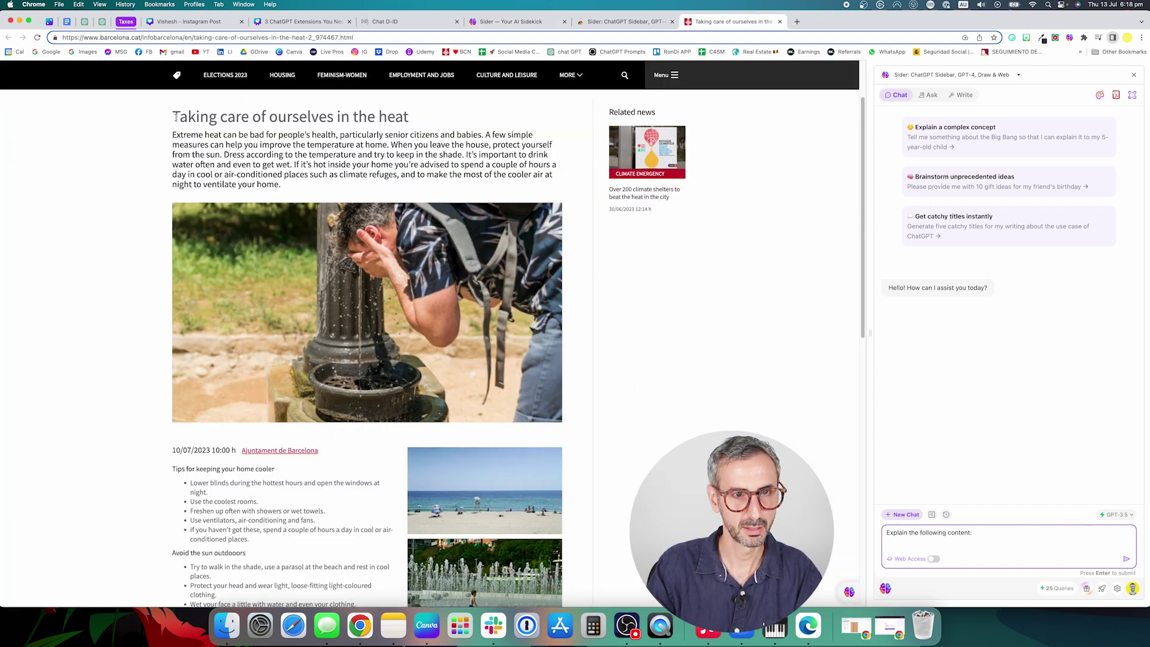
drag(226, 134, 375, 453)
scroll(939, 264, up, 5)
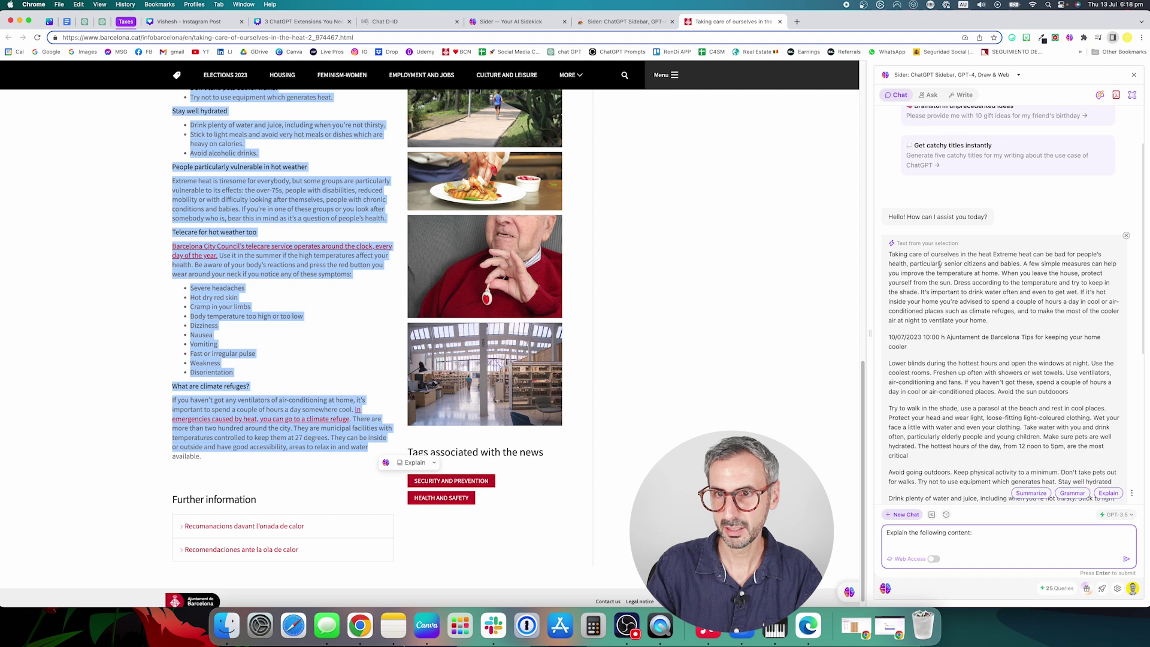
scroll(952, 292, down, 5)
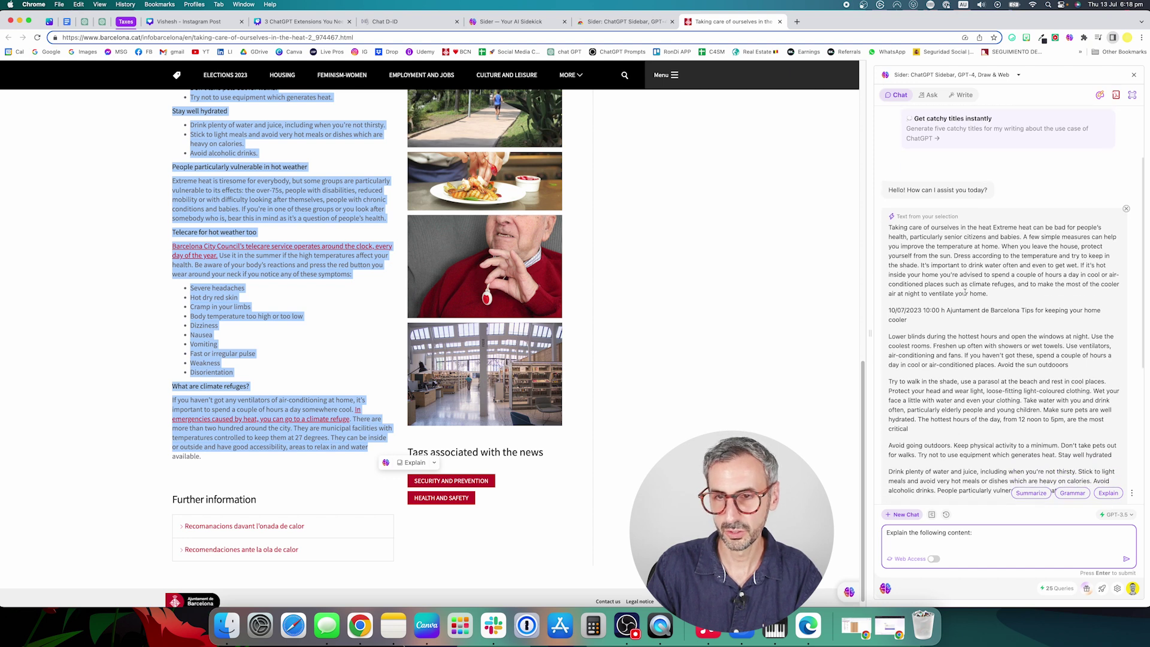
Step: Select only the "What are climate refuges?" section and view the additional actions Sider offers for it
drag(203, 457, 170, 390)
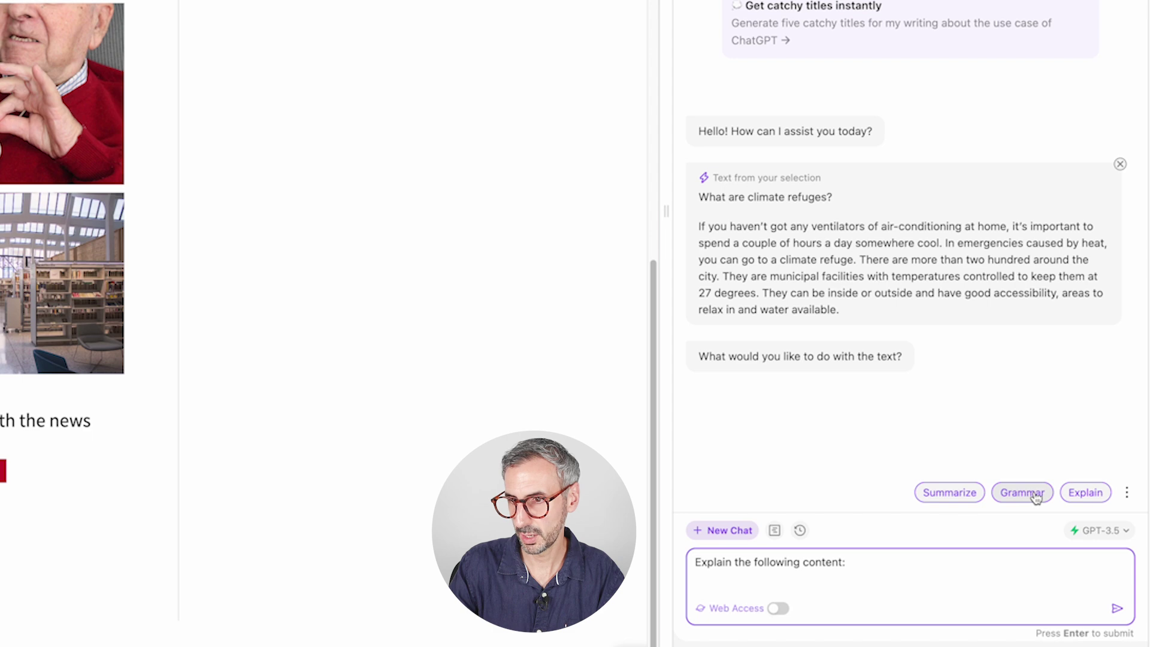
click(1125, 497)
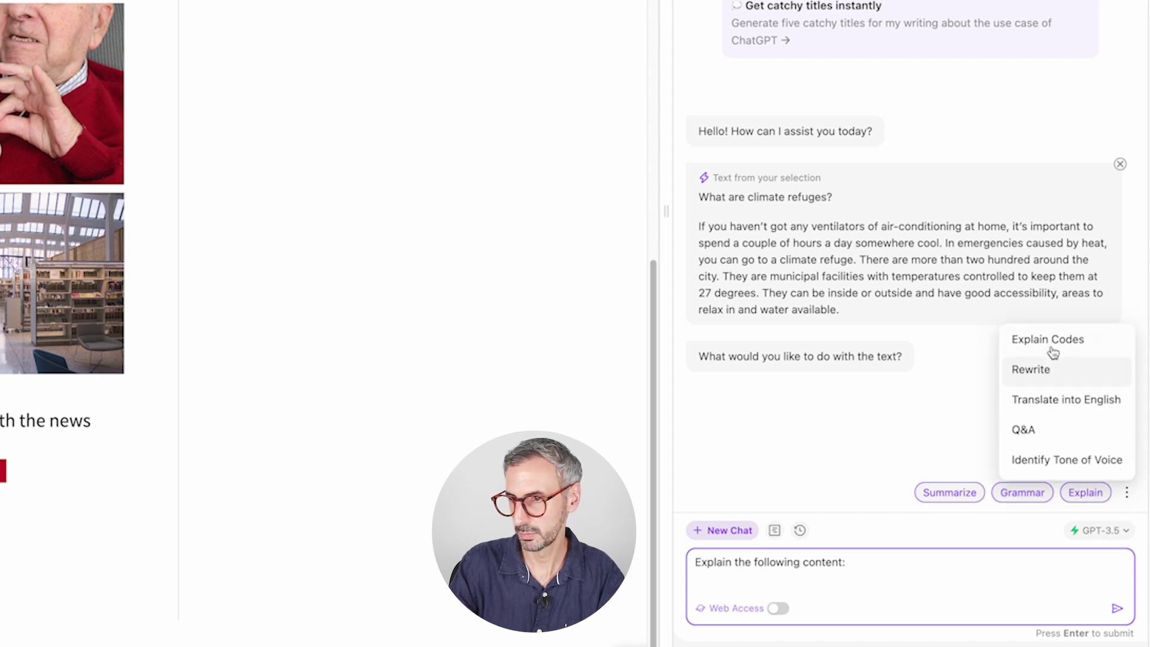
click(790, 420)
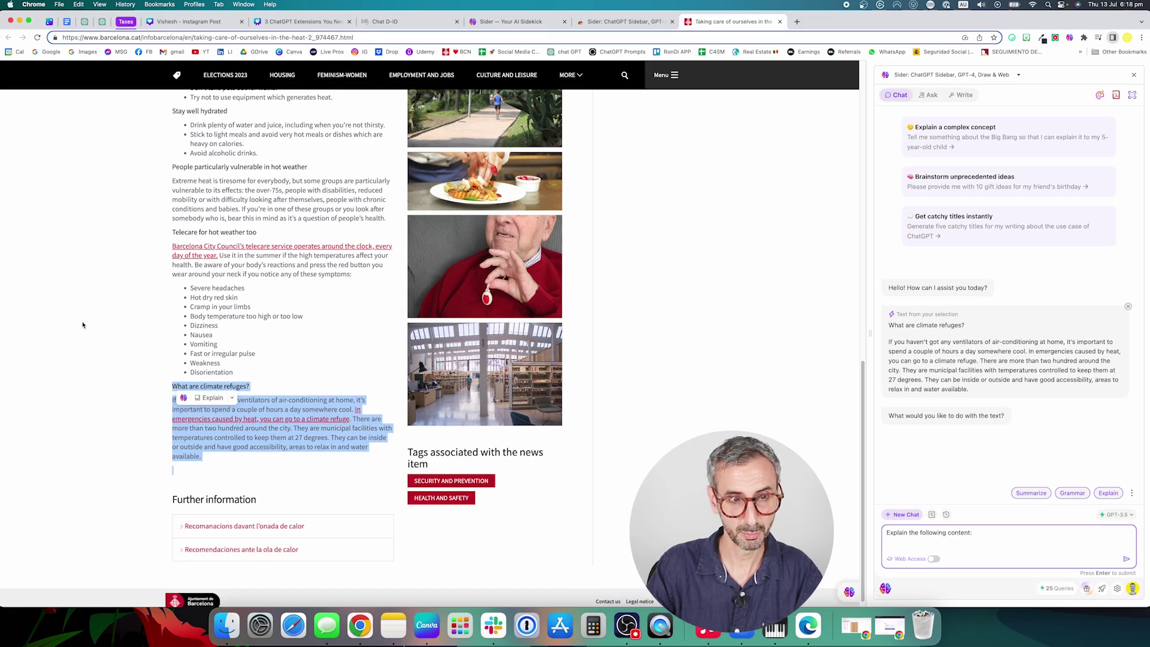
Step: Replace the text selection with the article's list of heat symptoms, from "Severe headaches" to "Disorientation"
click(83, 325)
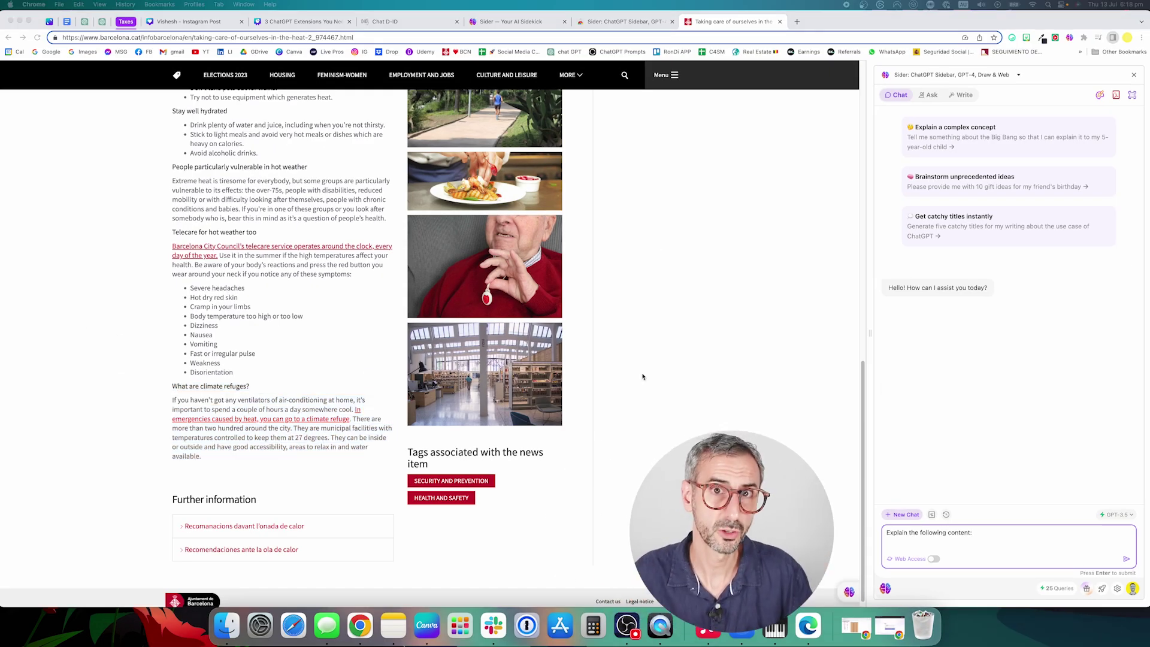
scroll(643, 376, up, 1)
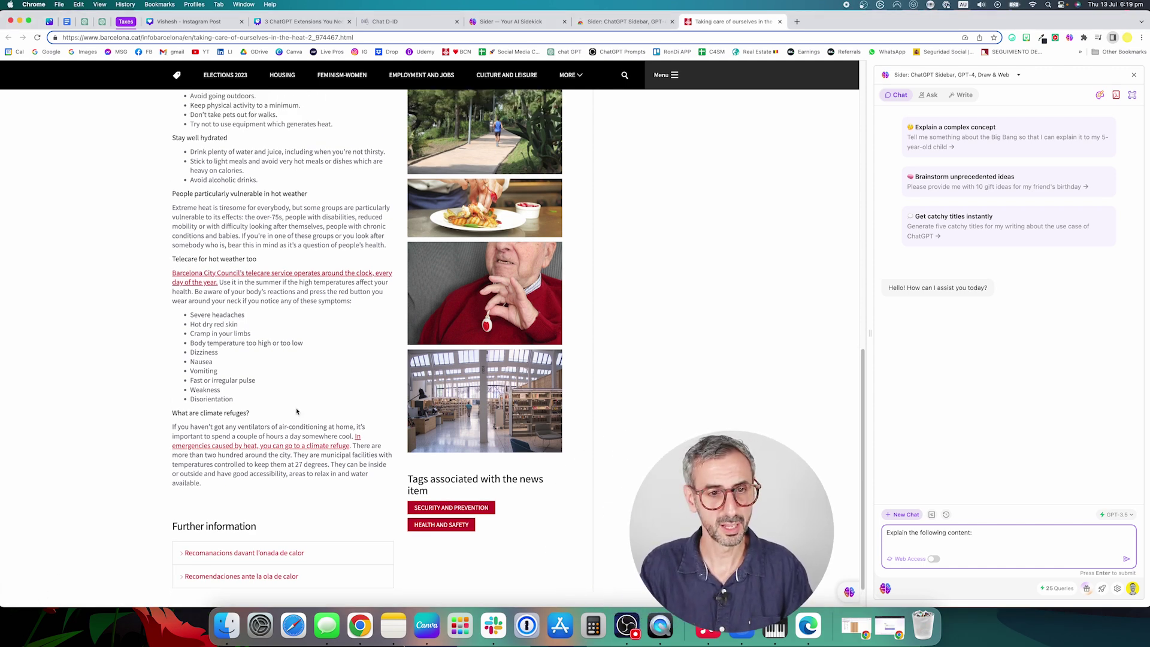
drag(288, 403, 185, 321)
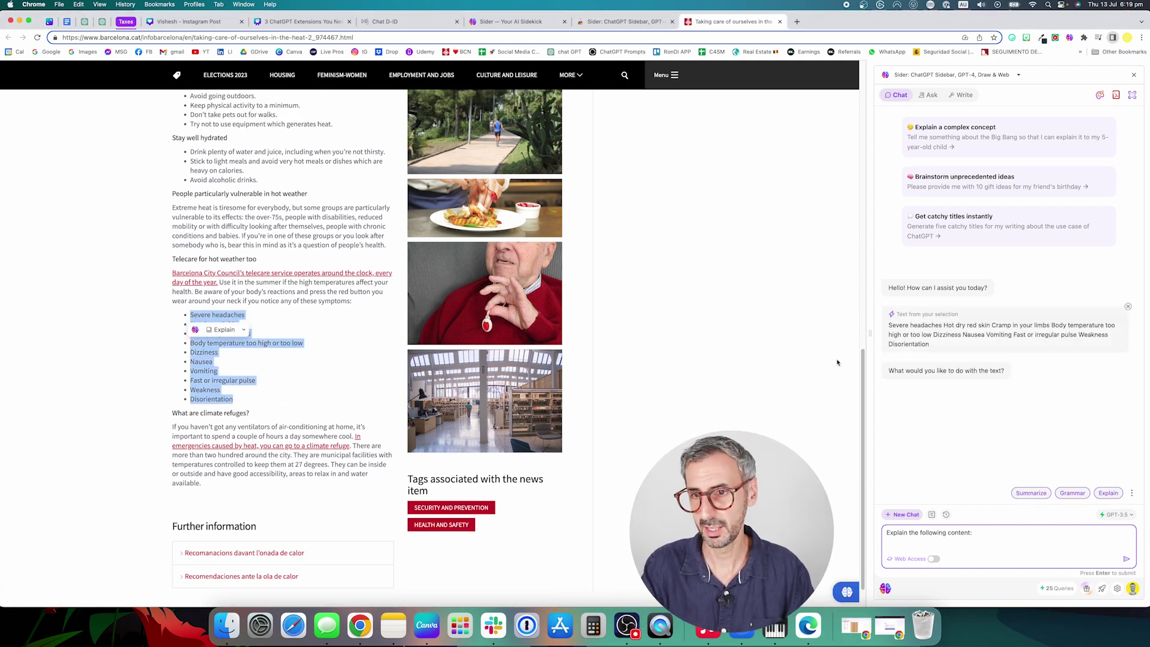
Step: Clear the selection of the heat symptoms list and close the Sider sidebar
click(243, 329)
click(318, 333)
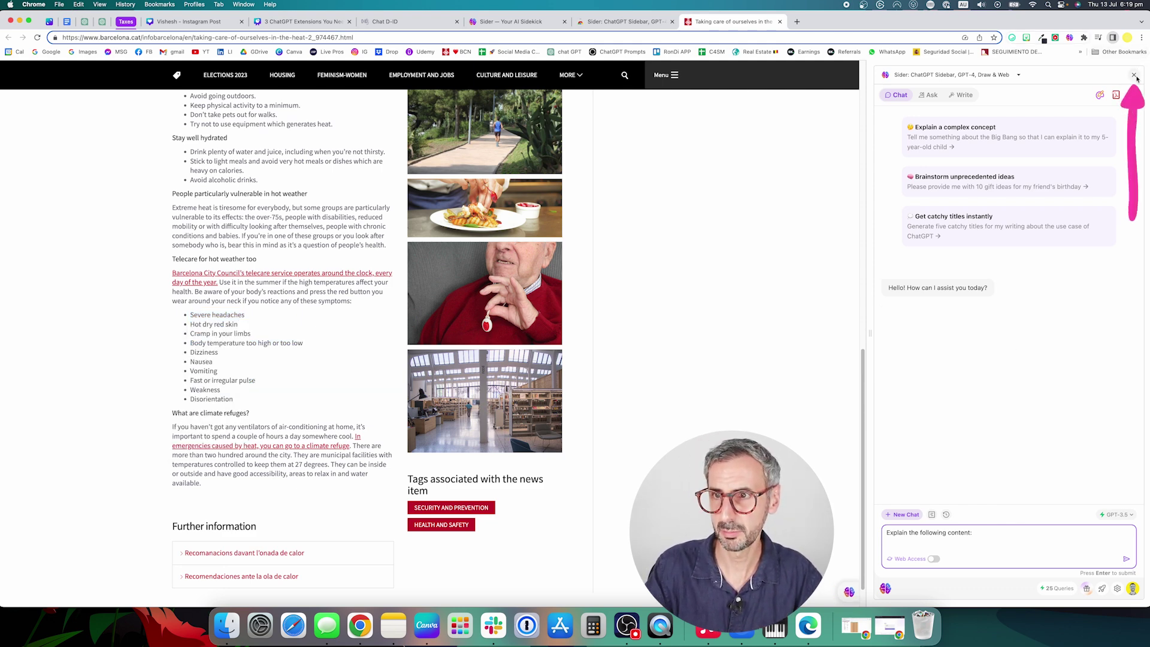
click(1134, 75)
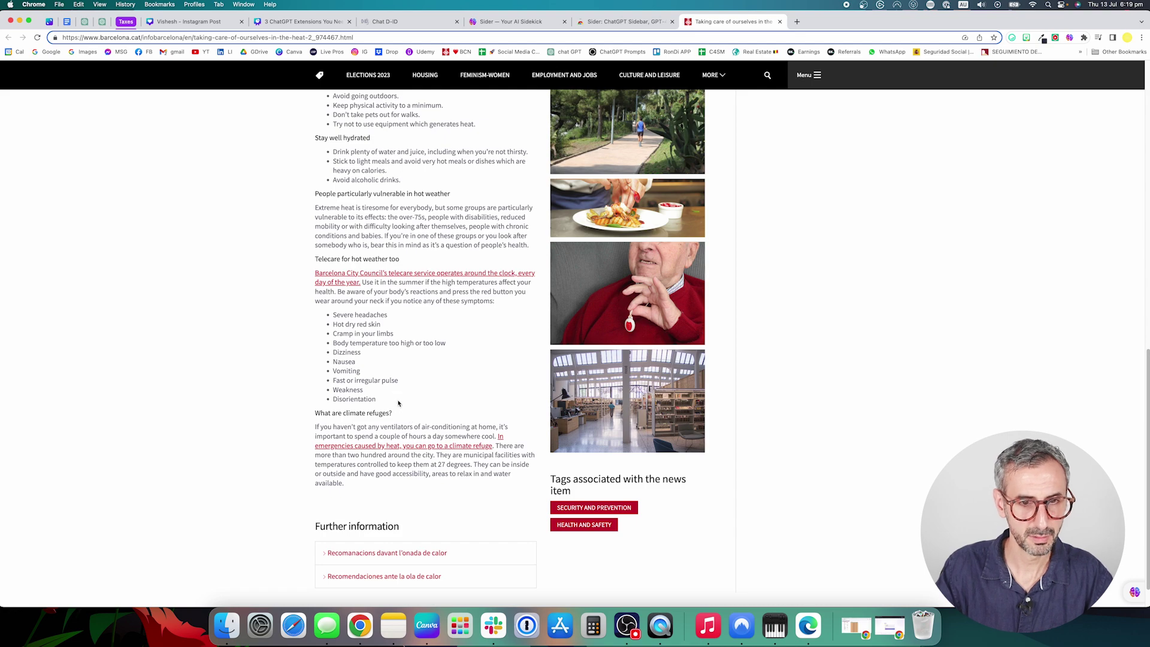
Step: Select the article's title and introductory paragraph and look through the quick lookups Sider offers for them
drag(364, 494, 426, 292)
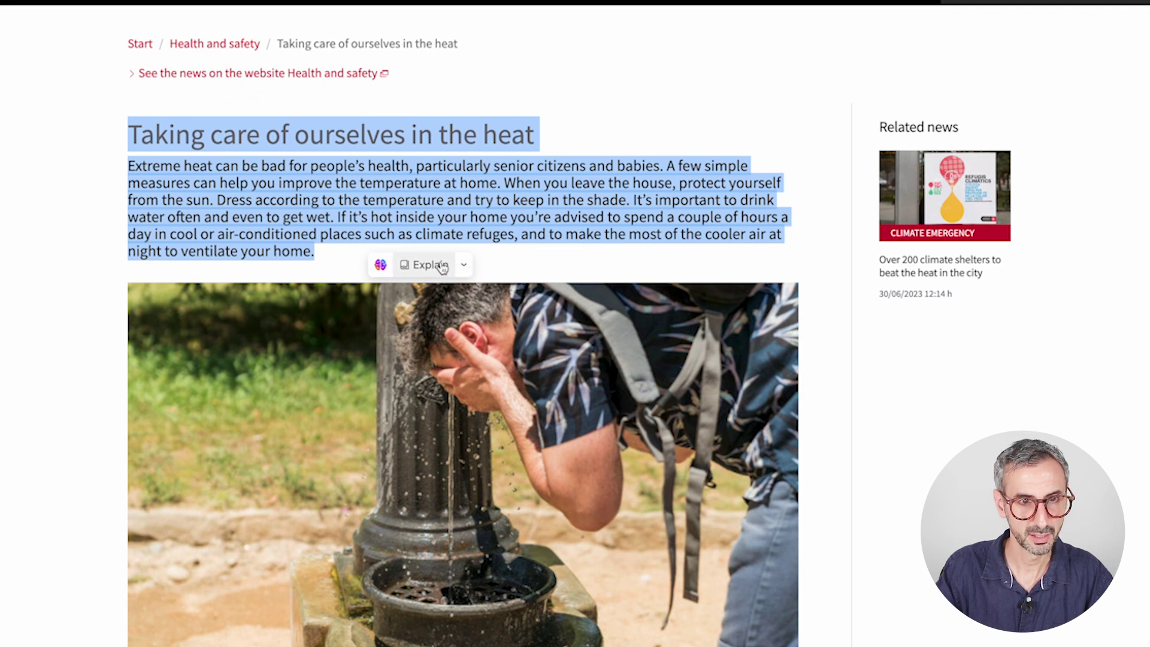
click(466, 268)
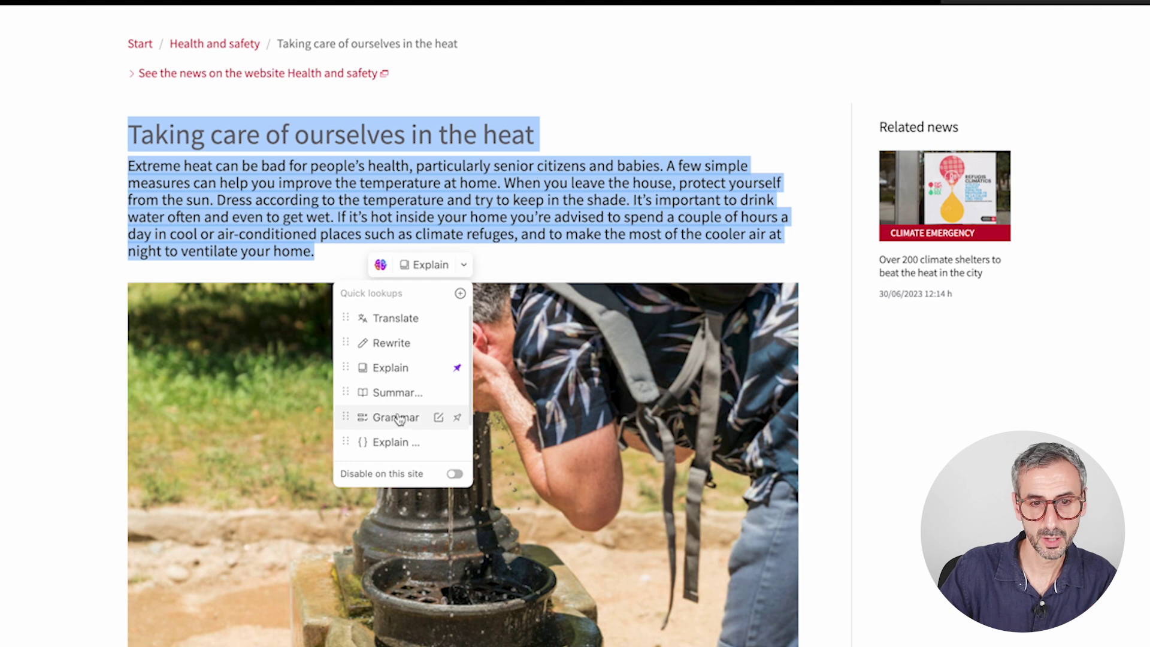
scroll(383, 430, down, 1)
scroll(385, 429, down, 1)
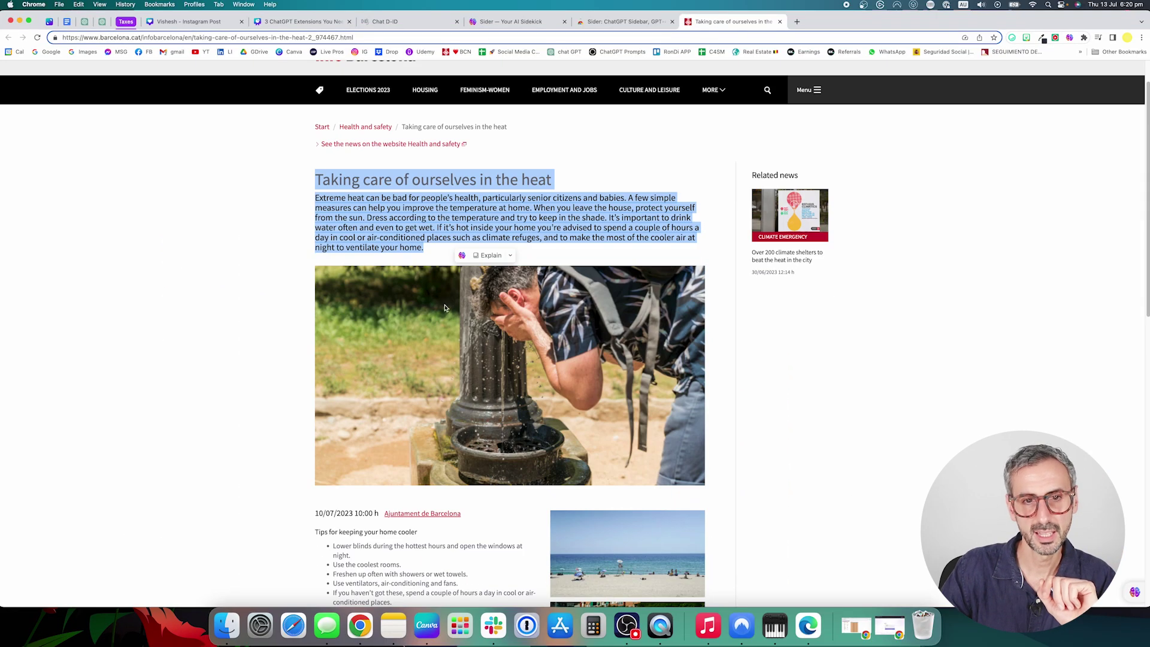
Step: Look over the rest of the article and return to Sider's quick lookups for the selected introduction
scroll(753, 455, down, 10)
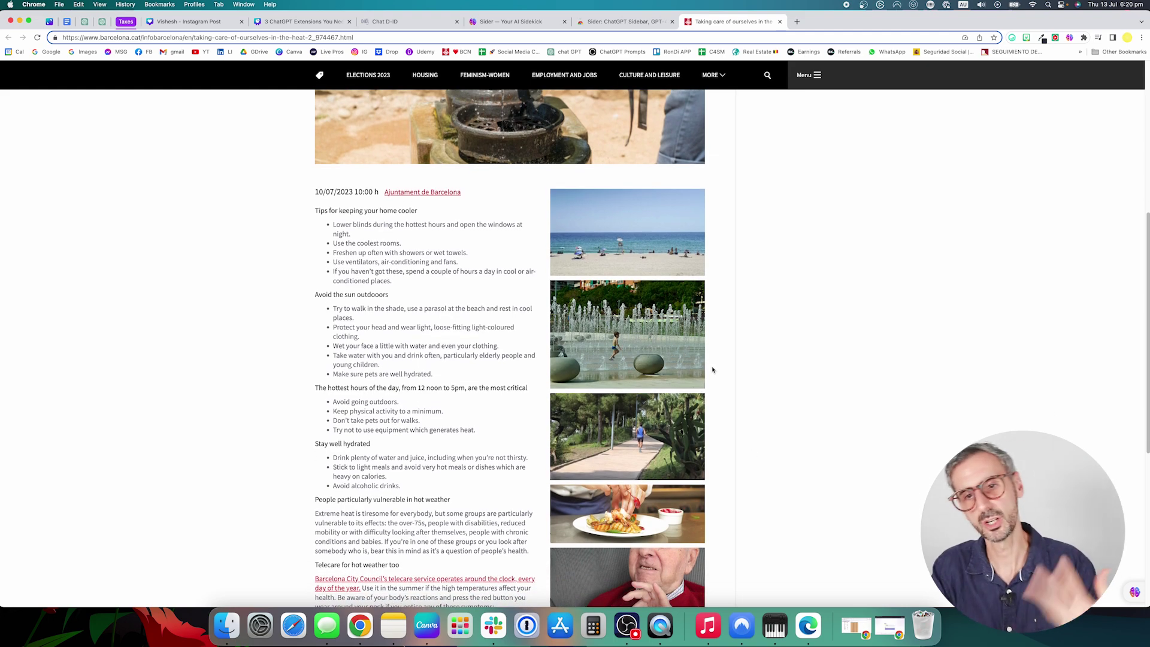
scroll(464, 354, down, 10)
scroll(464, 354, up, 20)
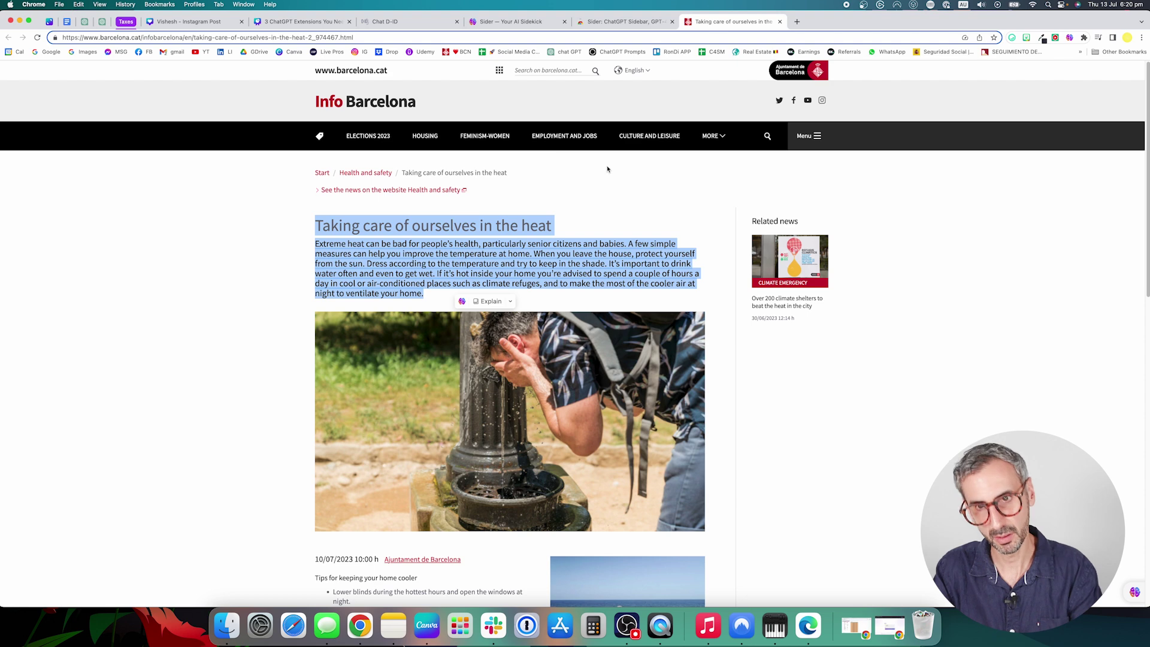
click(509, 302)
scroll(479, 372, down, 1)
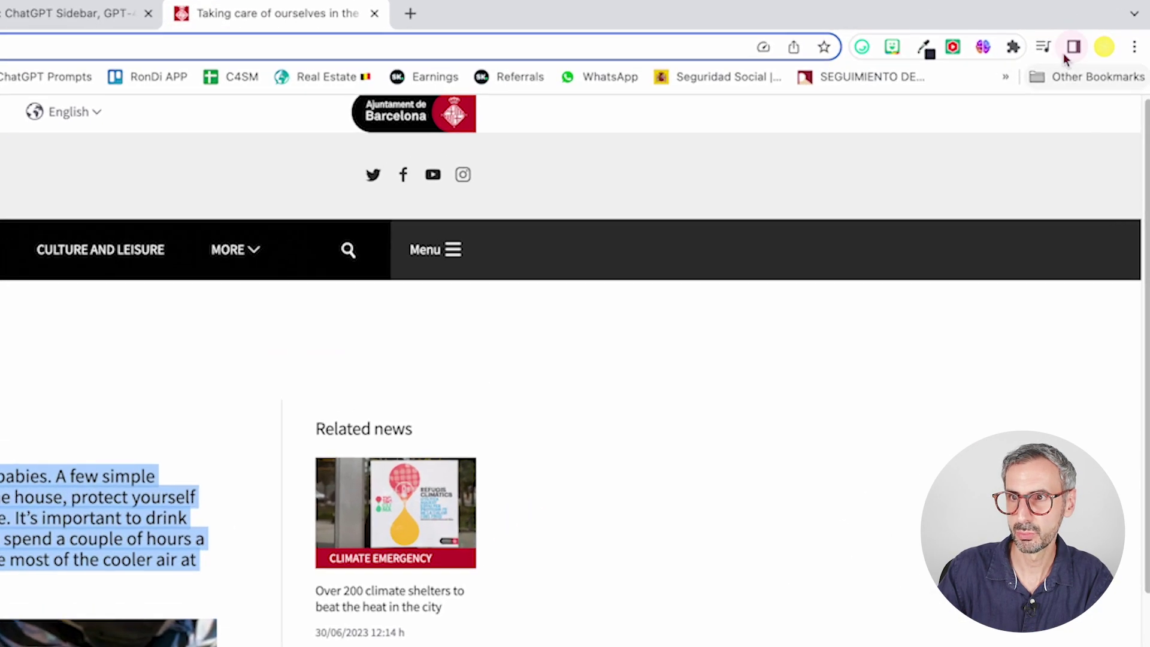
Step: Reopen the Sider sidebar and try to switch the chat model to GPT-4
click(1112, 37)
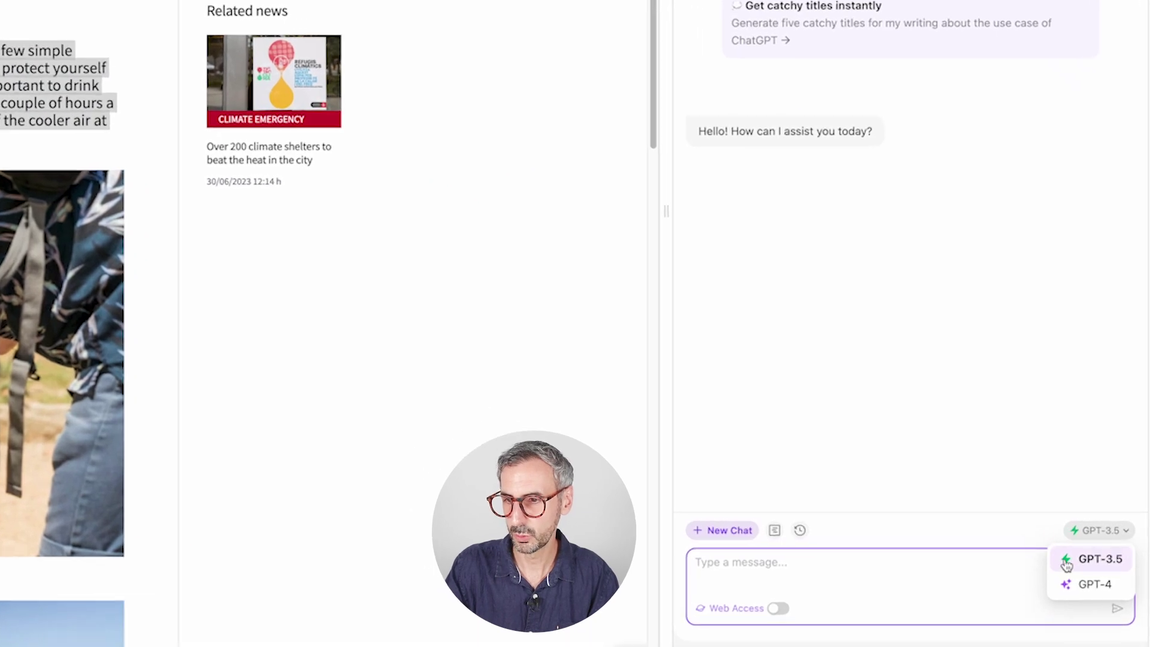
click(1091, 589)
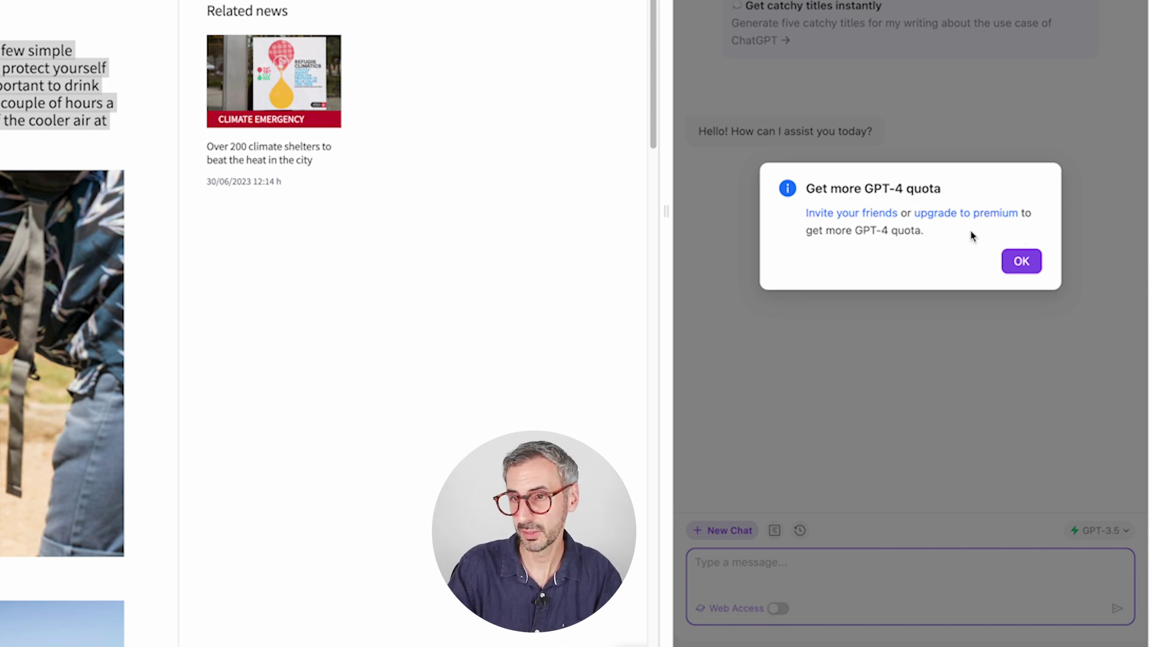
click(1021, 261)
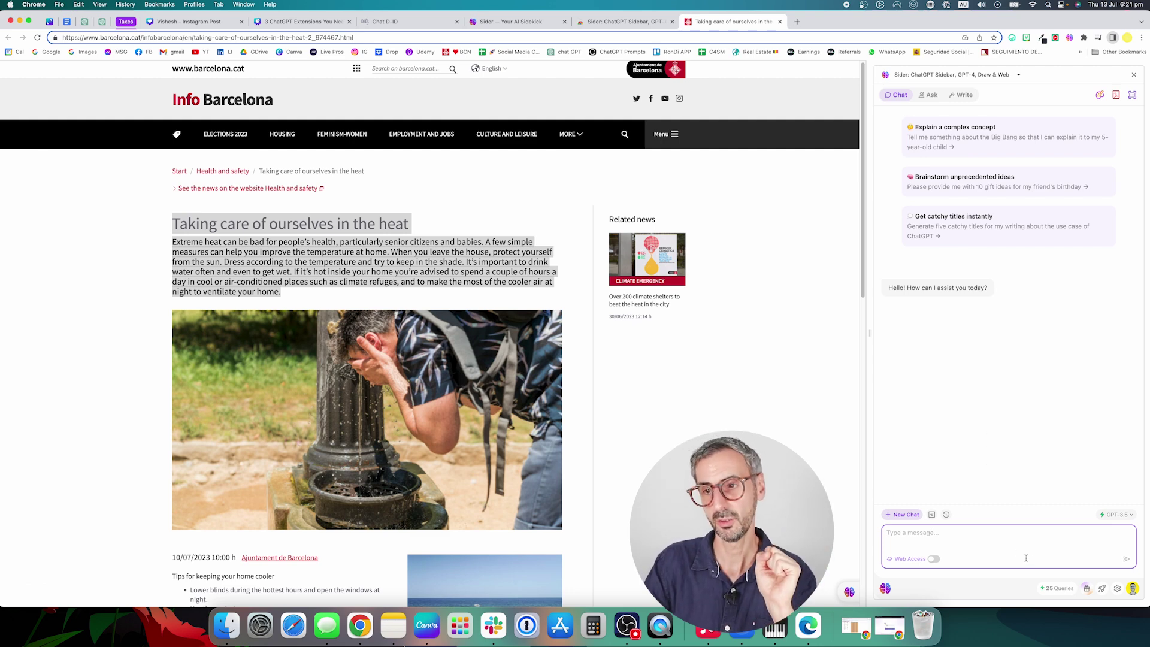
Step: Check the sidebar's remaining query quota and the options available for the account
mouse_move(1052, 589)
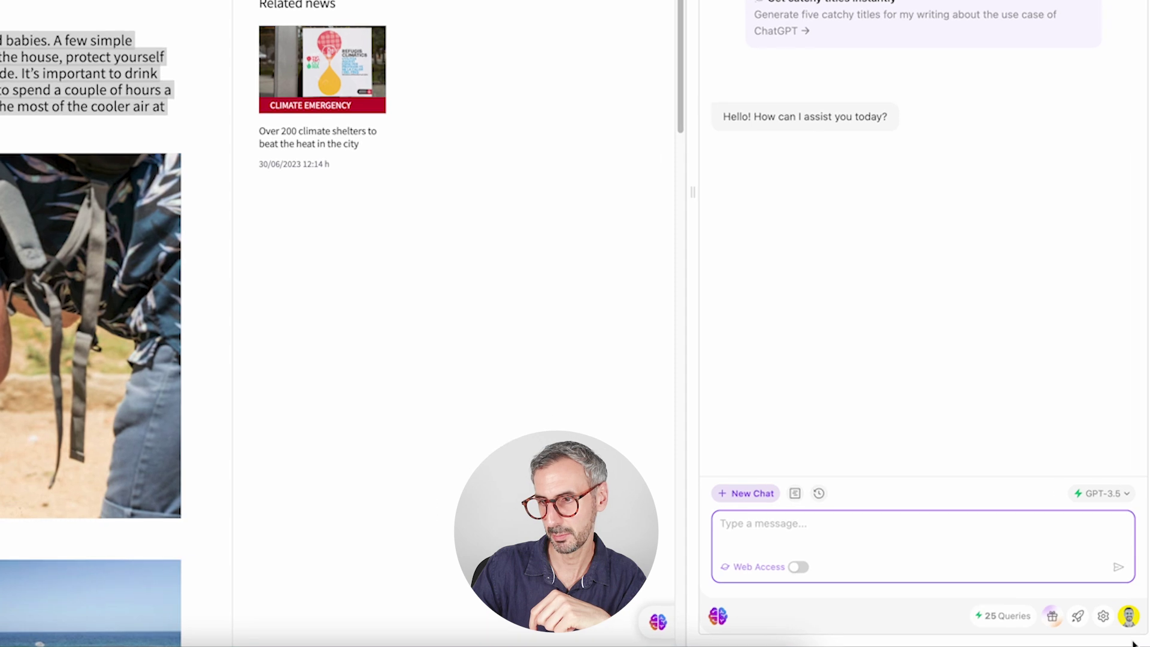
mouse_move(1132, 621)
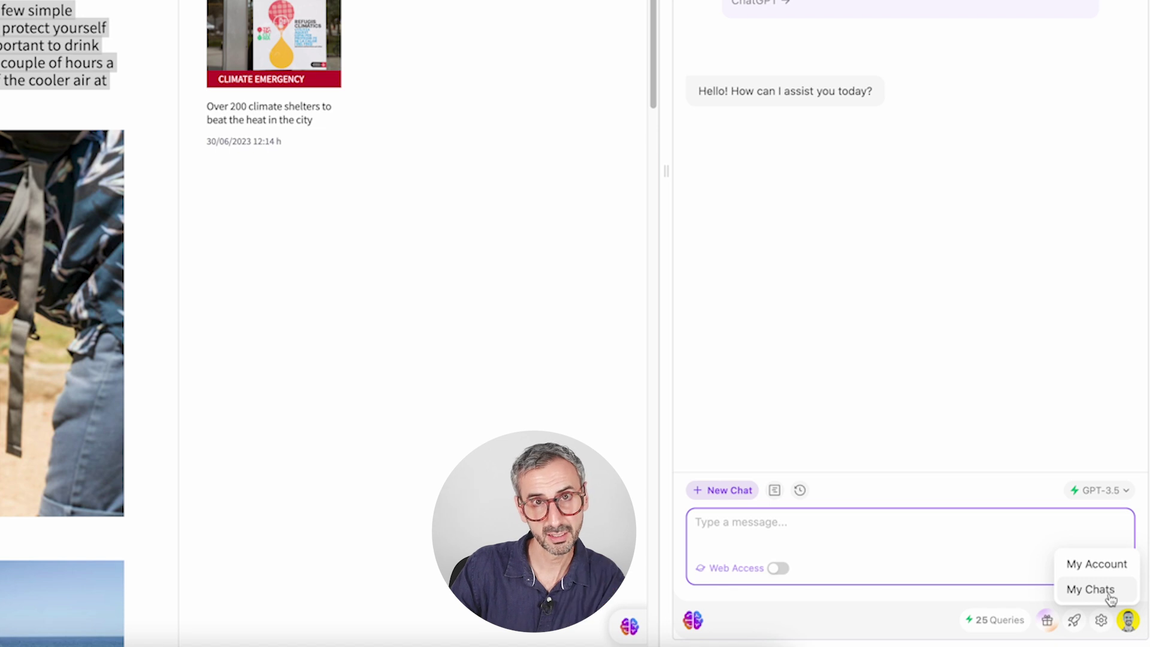
mouse_move(981, 627)
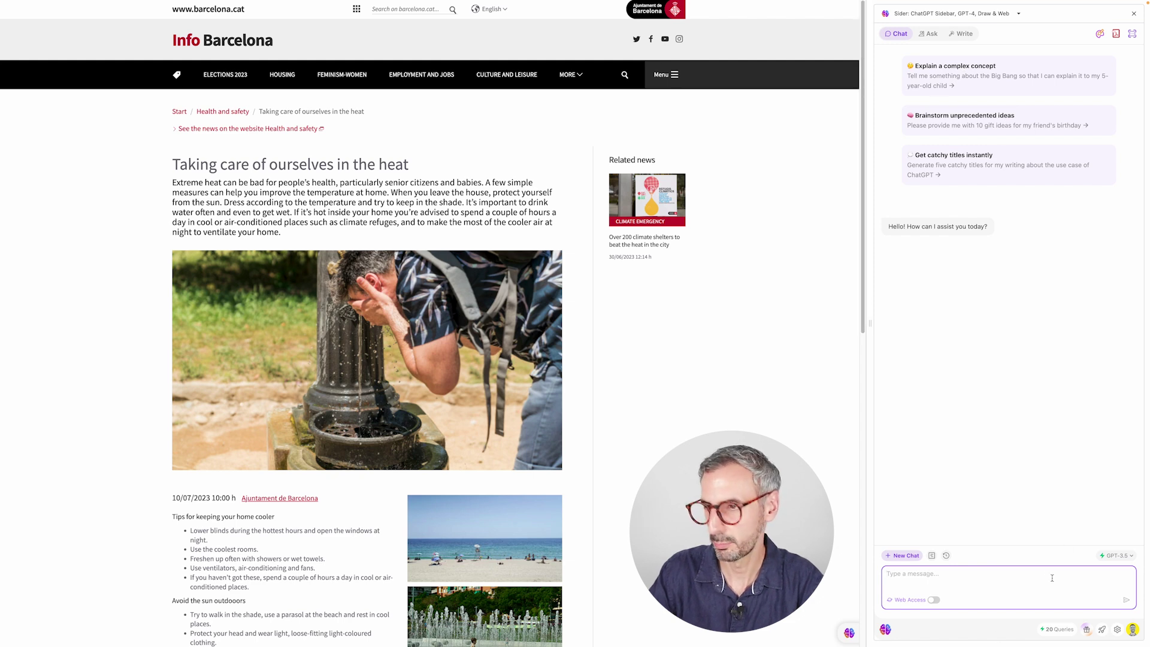
scroll(251, 240, down, 4)
scroll(288, 300, up, 4)
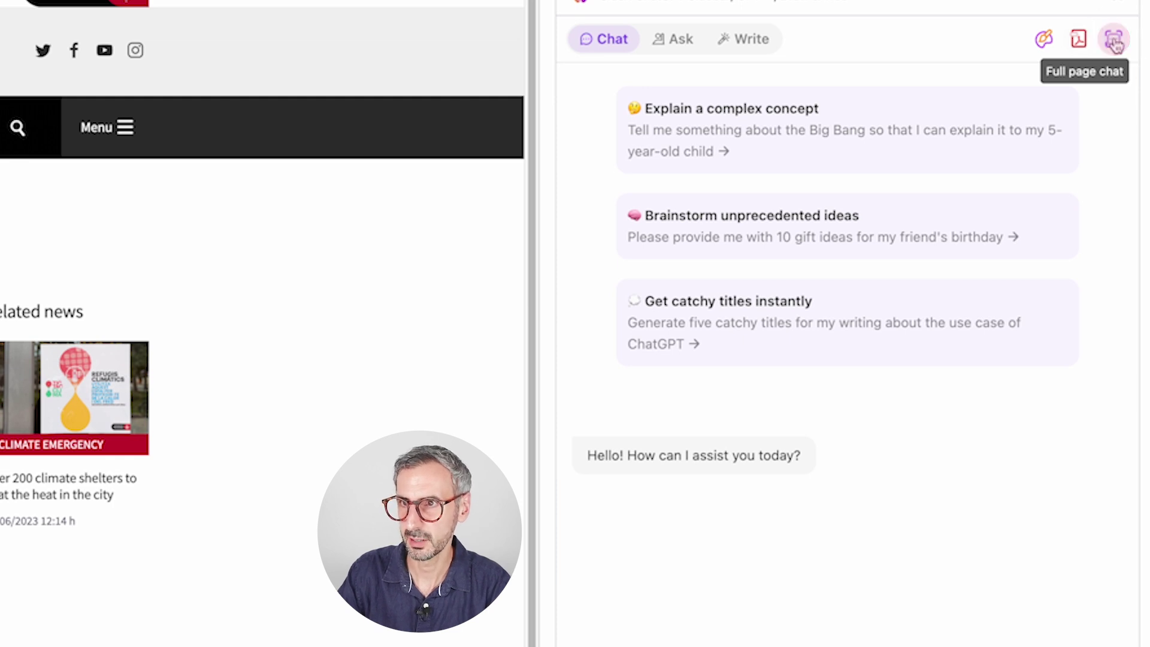
Step: Open Sider's full page chat and look through the Bing, Bard, Painter and ChatGPT sections
click(1113, 41)
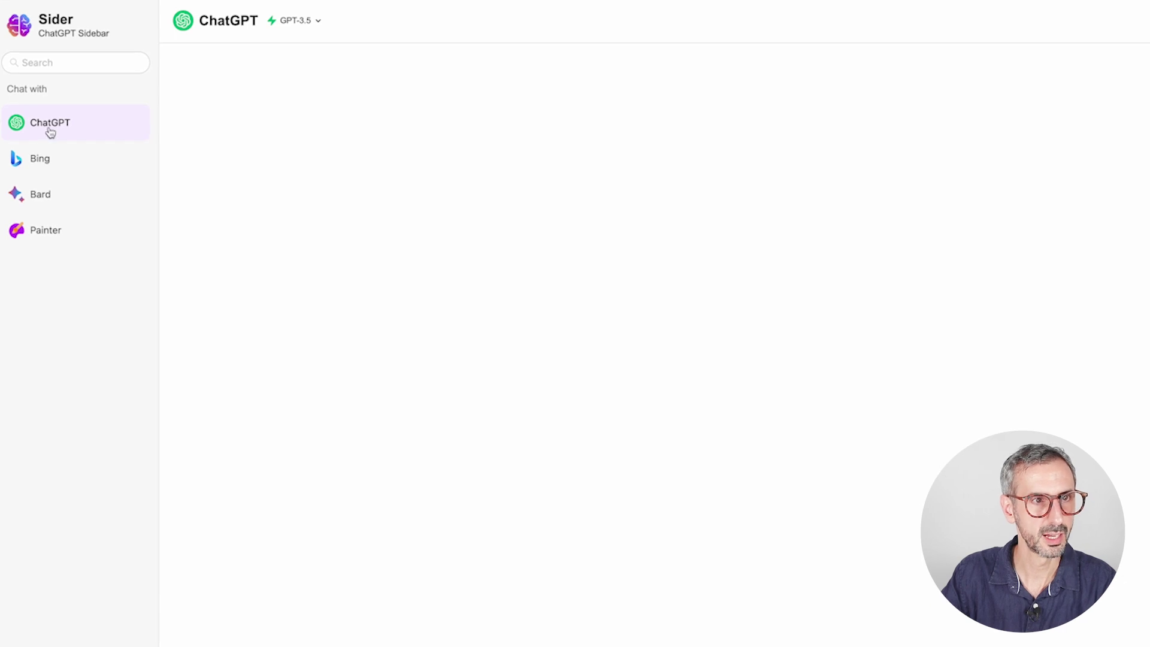
click(48, 160)
click(40, 196)
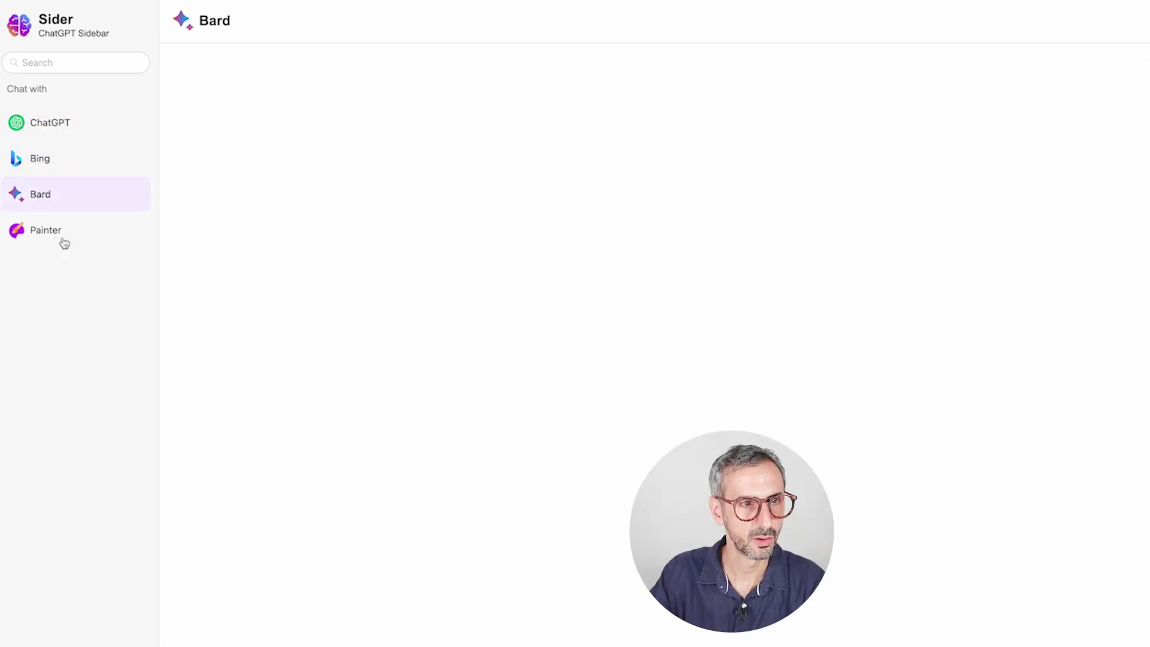
click(47, 234)
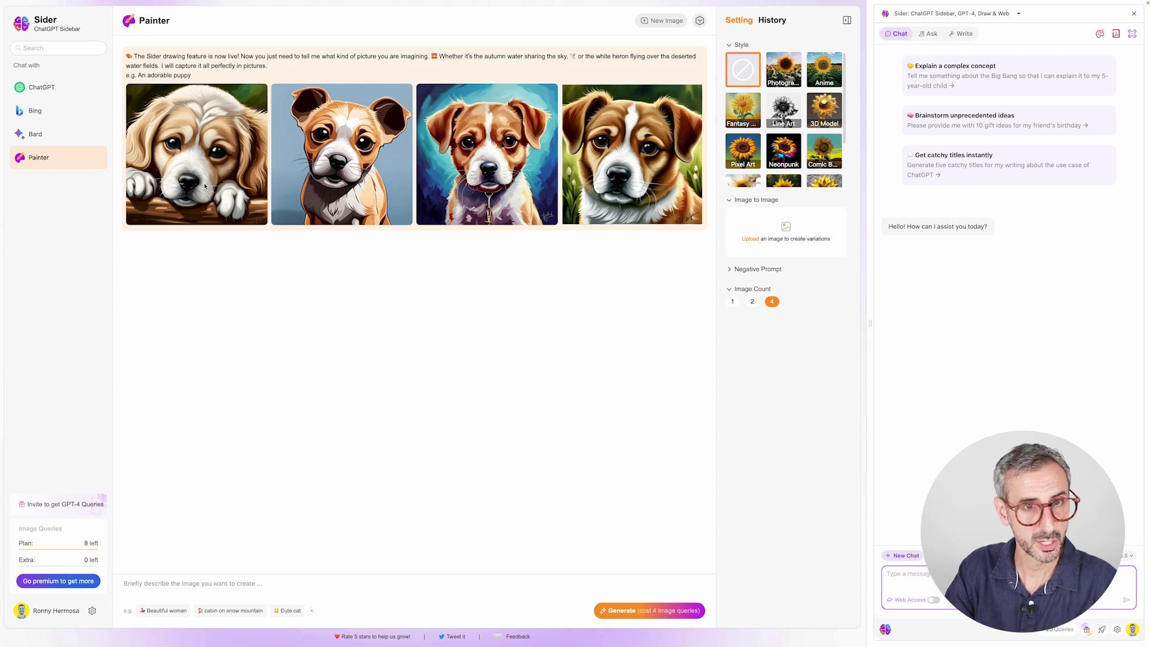
click(39, 87)
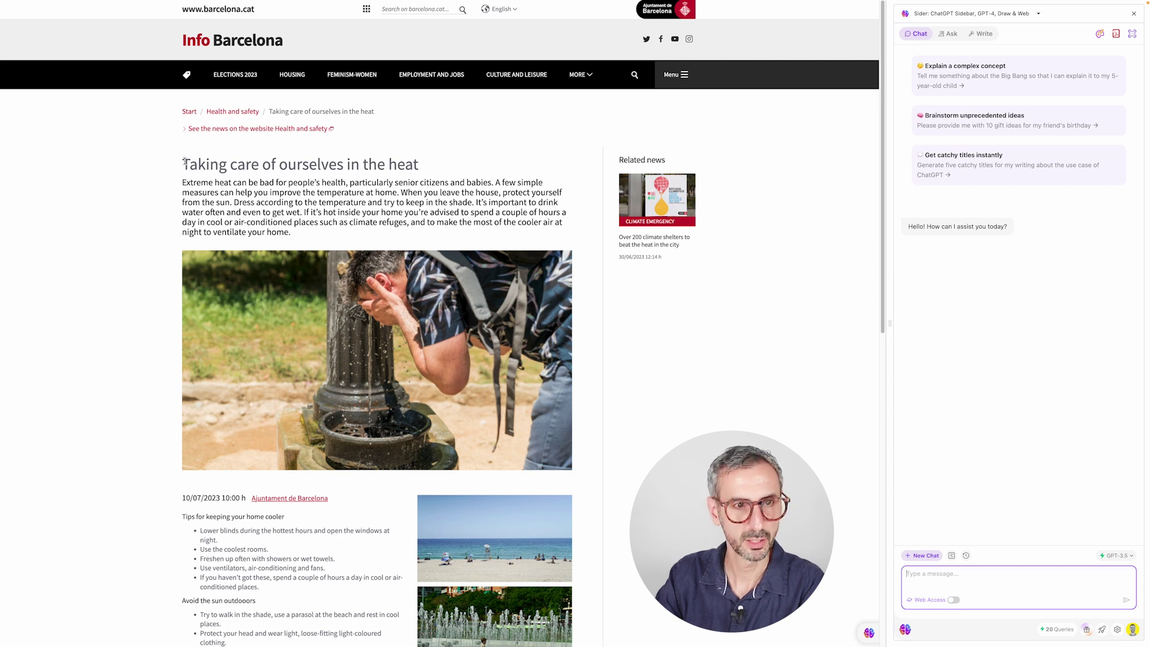
Step: Select the article's title and introduction for the Sider chat and view the additional actions, then clear the selection
drag(183, 163, 291, 235)
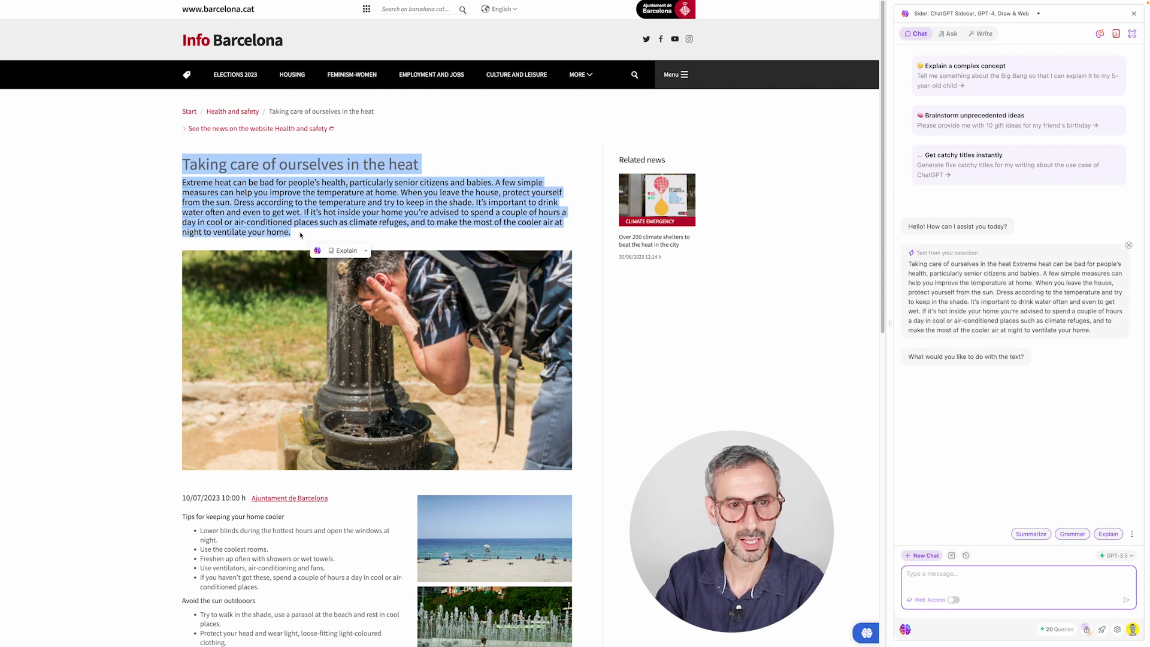
click(301, 235)
drag(182, 160, 294, 233)
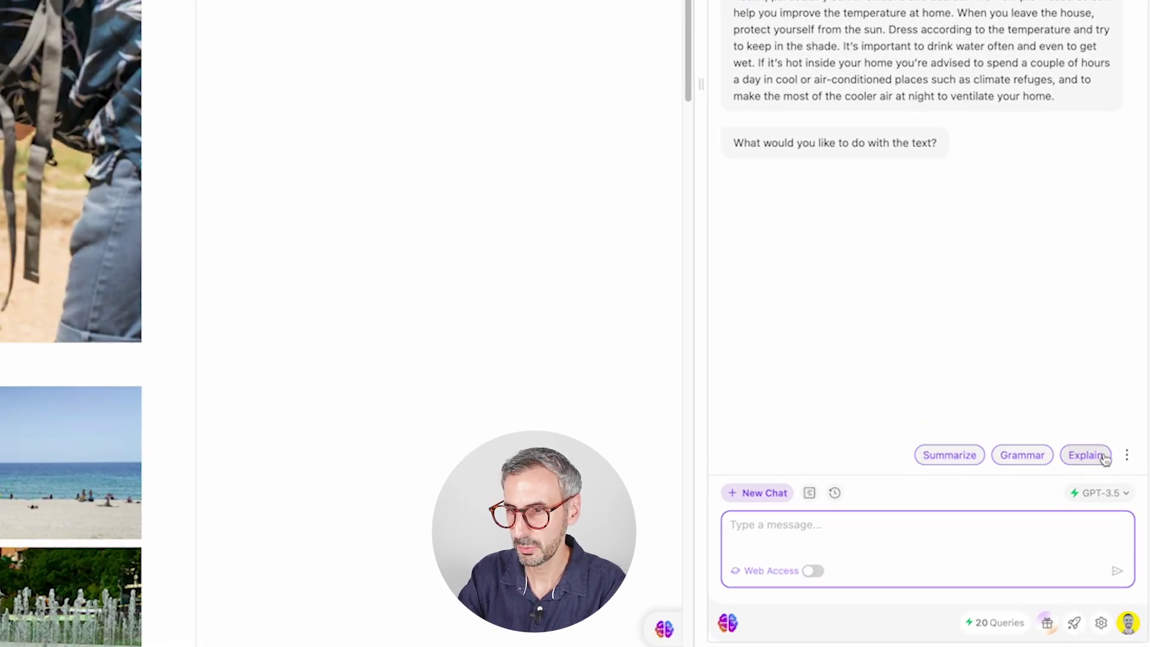
click(1126, 456)
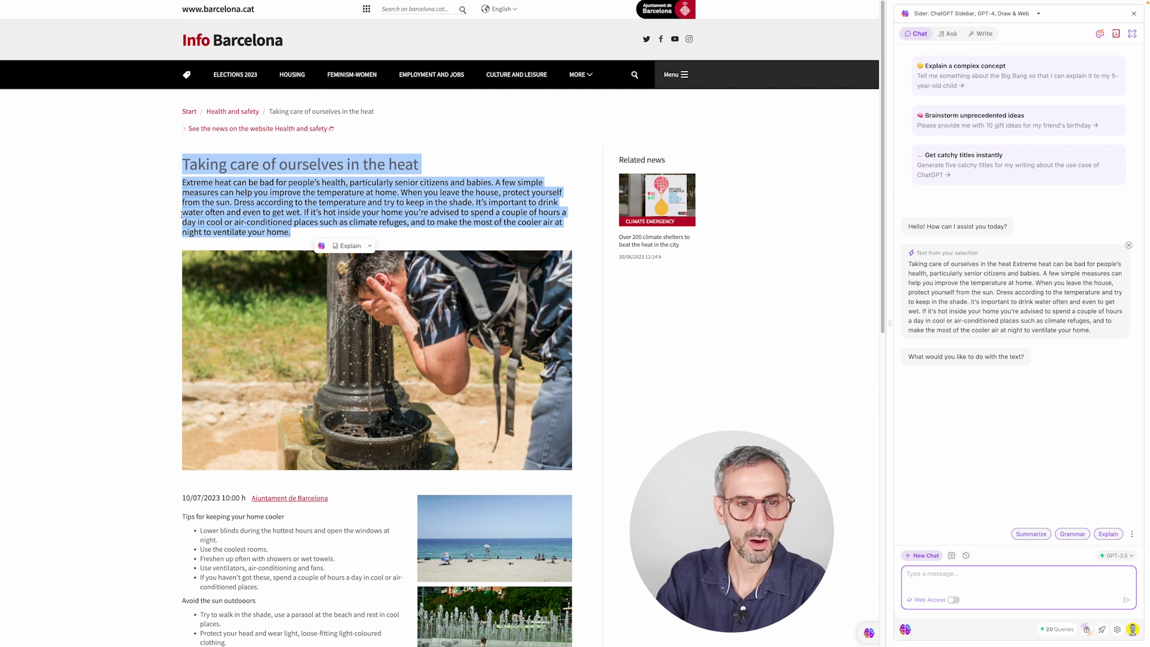
click(124, 337)
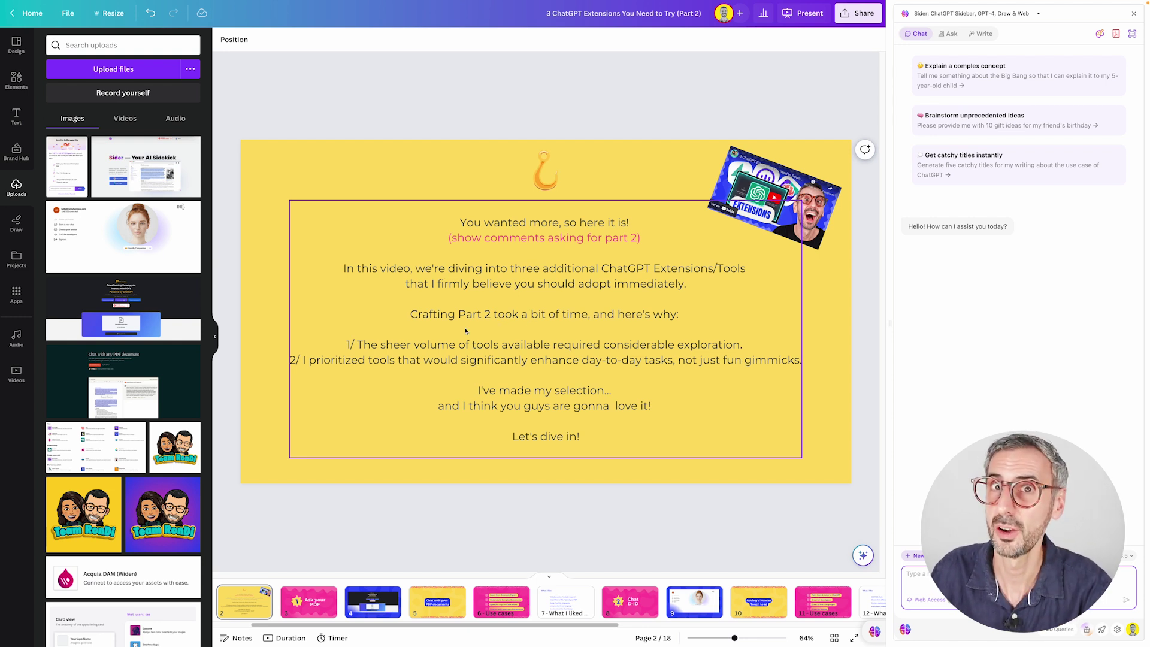
Step: In the Canva presentation, select all the text in page 2's text box and have Sider rewrite it
click(591, 291)
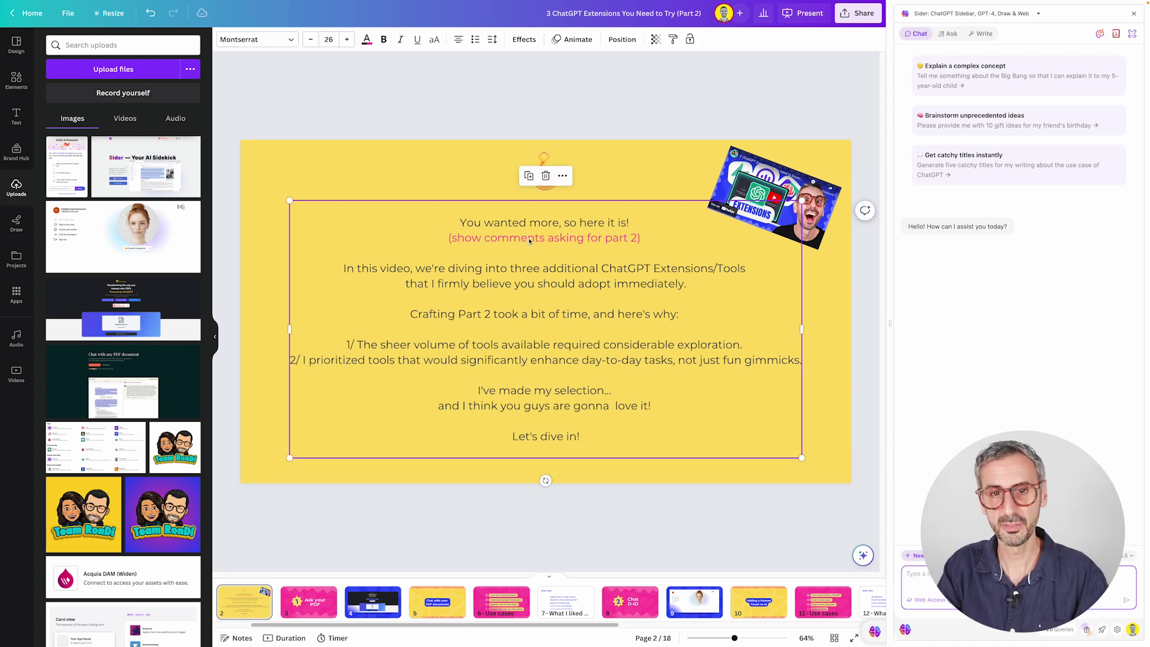
drag(459, 223, 615, 441)
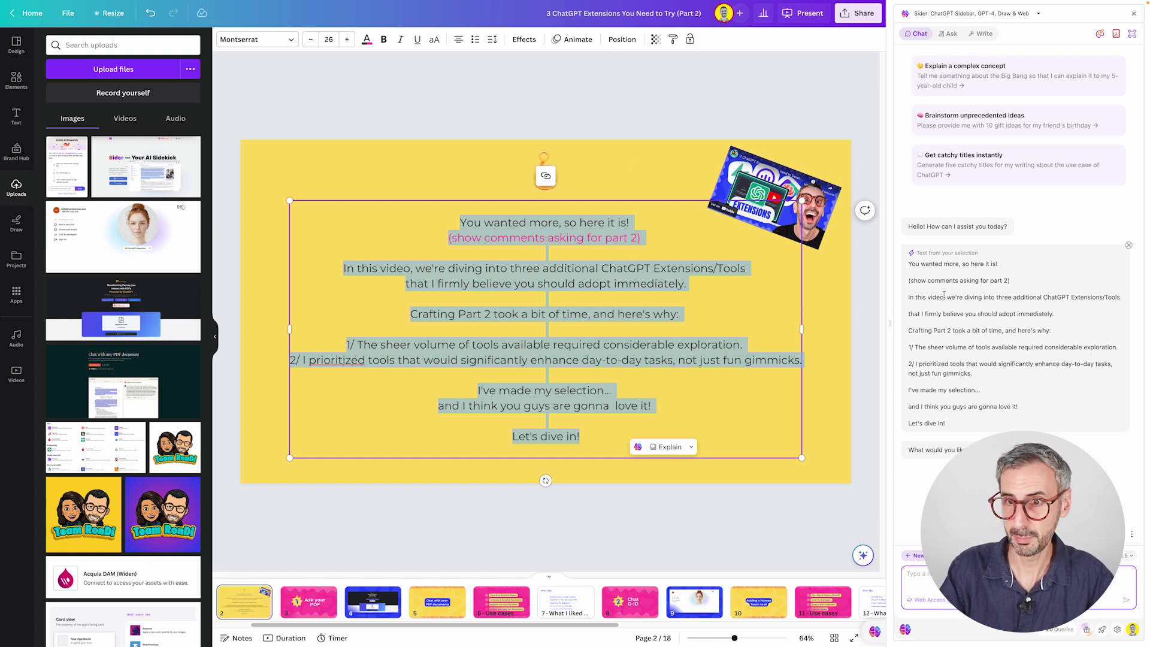
click(1132, 533)
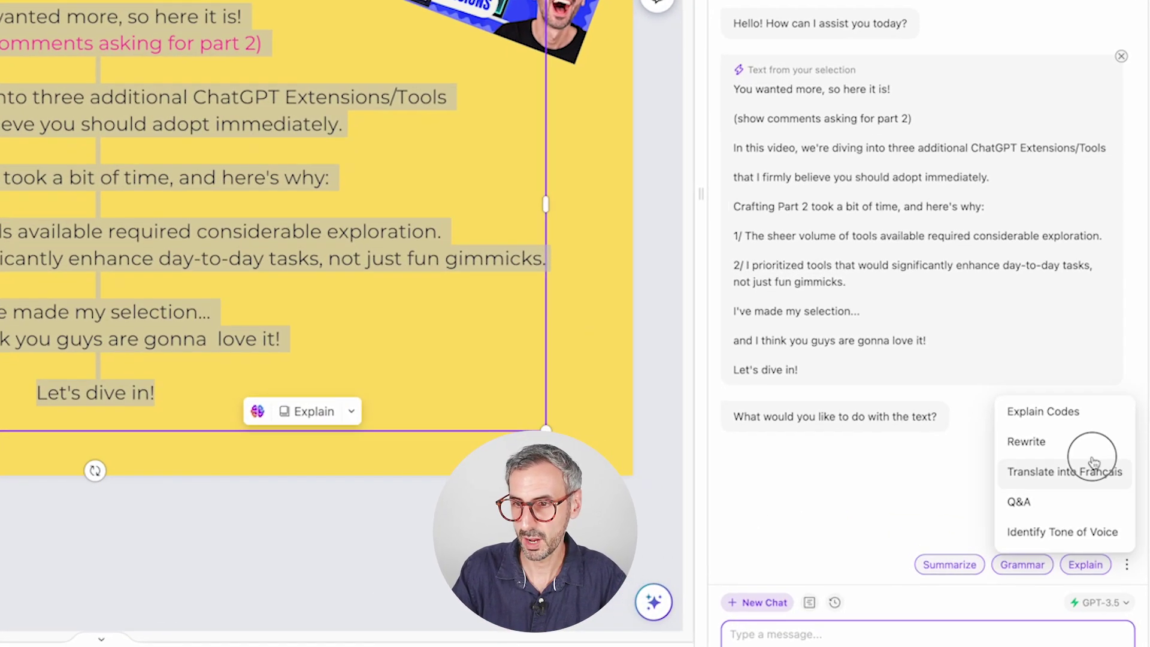
click(1090, 444)
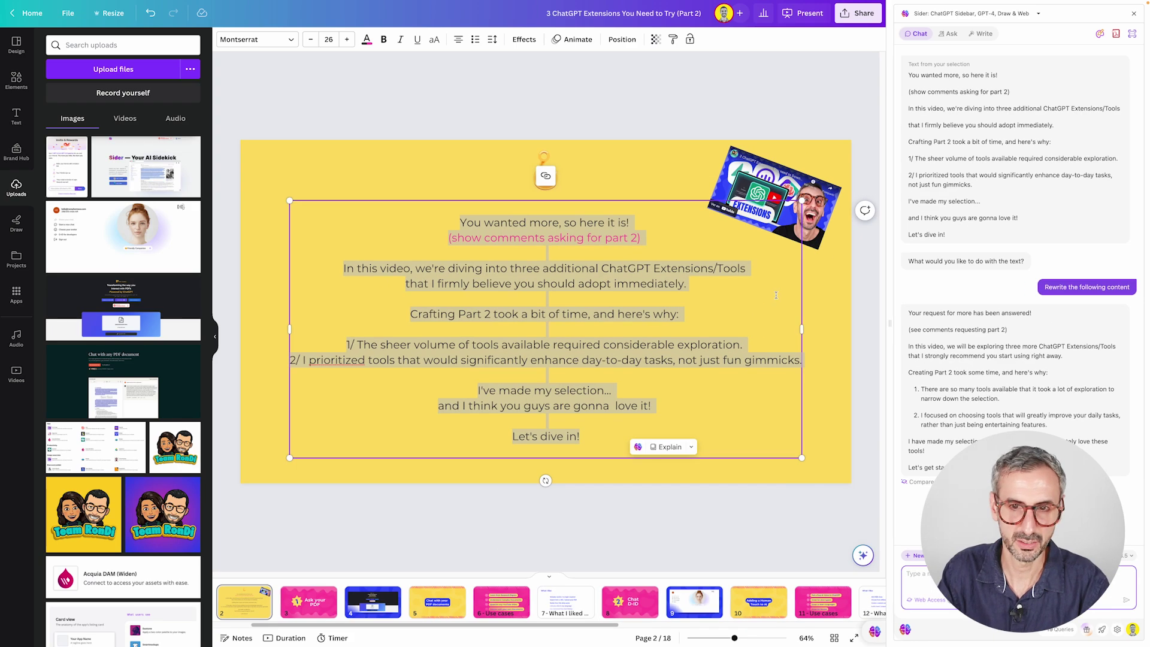
Step: Try selecting part of "should adopt immediately." on the slide, then clear the selection and close the Sider sidebar
click(97, 150)
drag(686, 285, 541, 285)
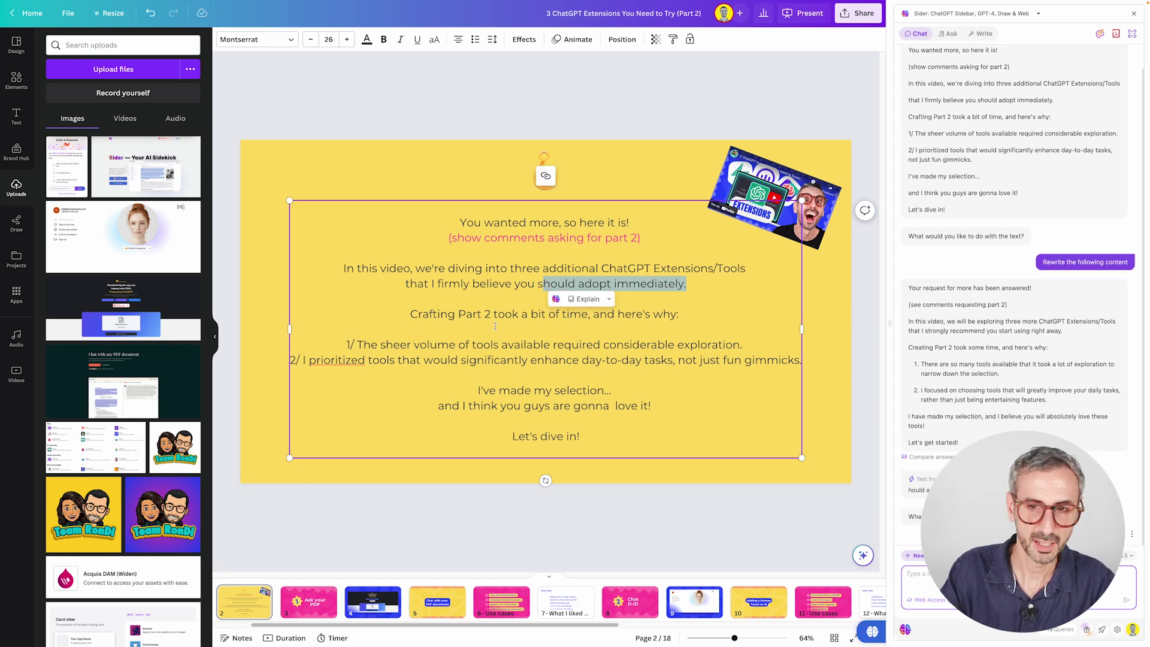
click(775, 510)
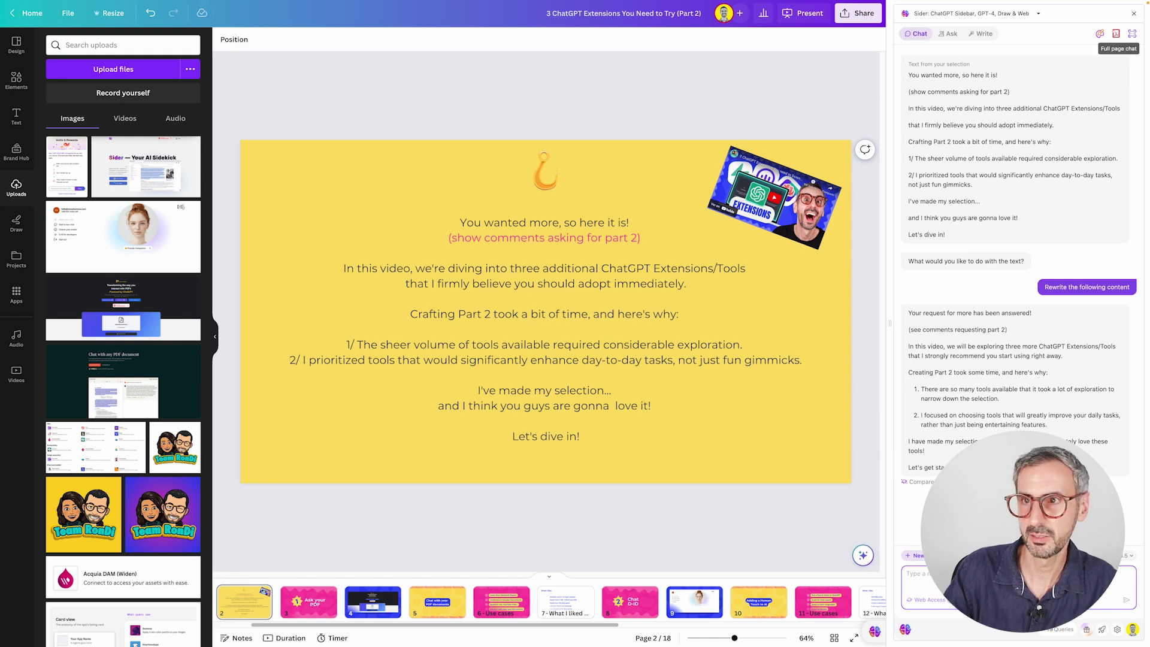
click(1134, 15)
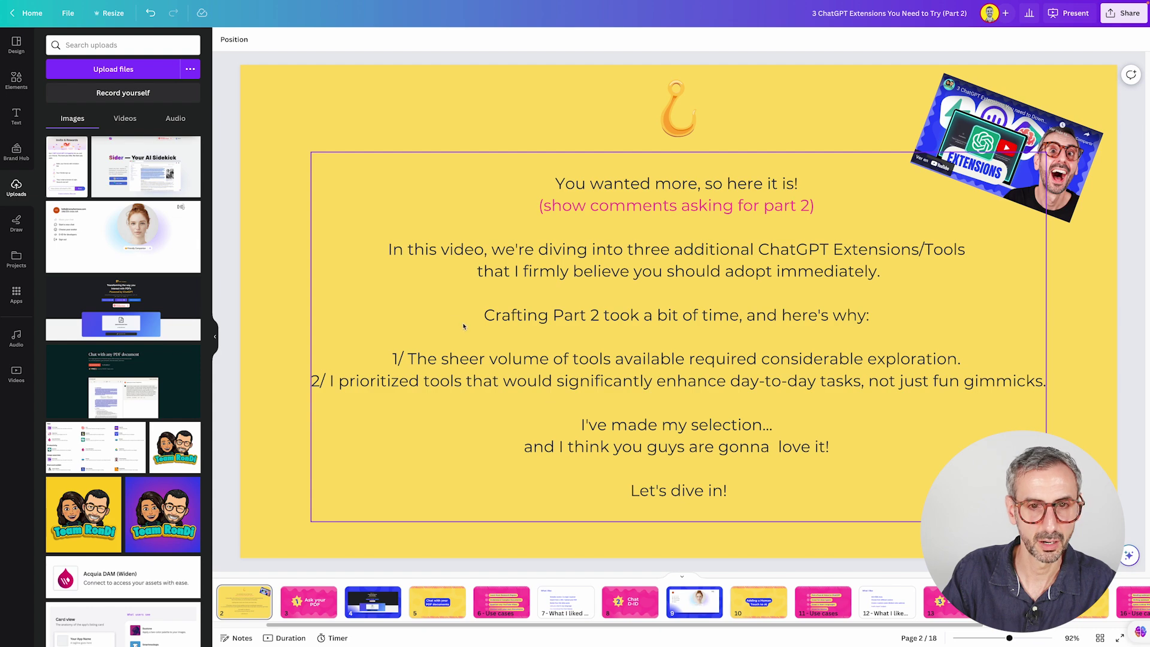
Step: Select all the text in page 2's text box and start a new Sider quick lookup prompt named "Replace text with emojis"
click(556, 183)
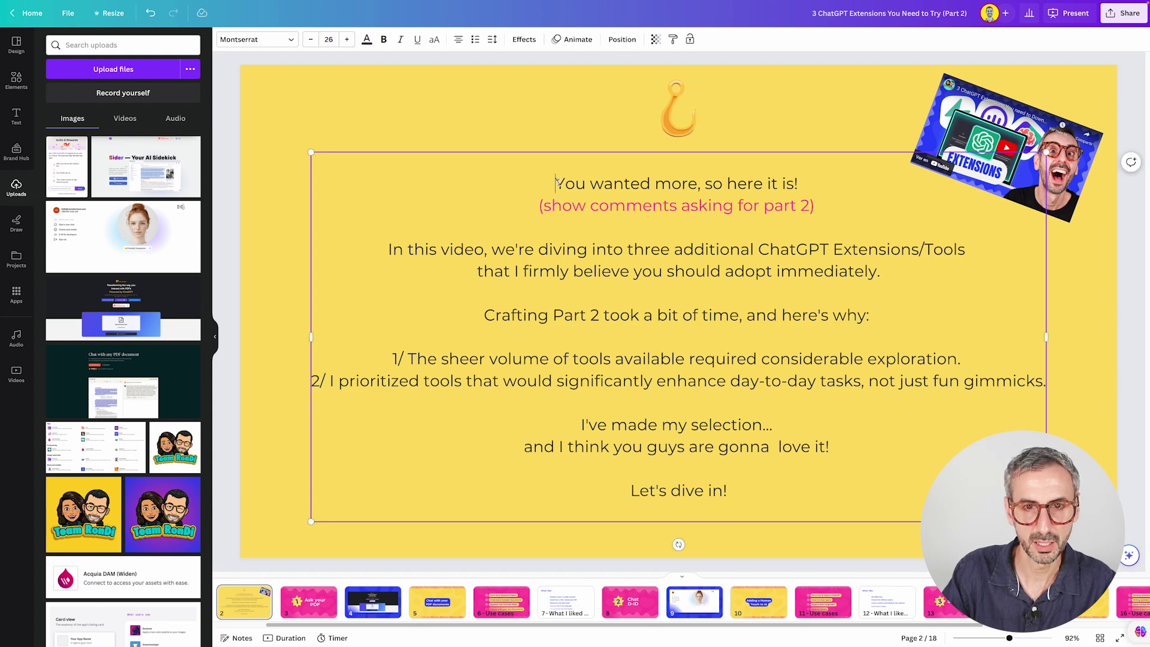
drag(556, 183, 862, 507)
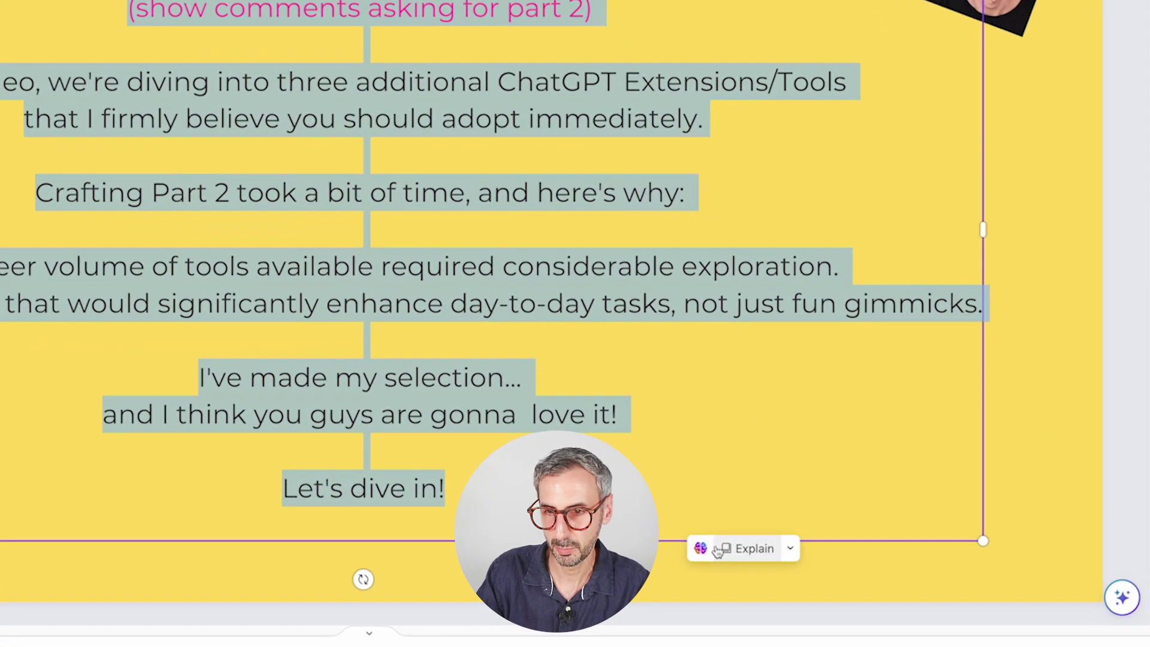
click(790, 548)
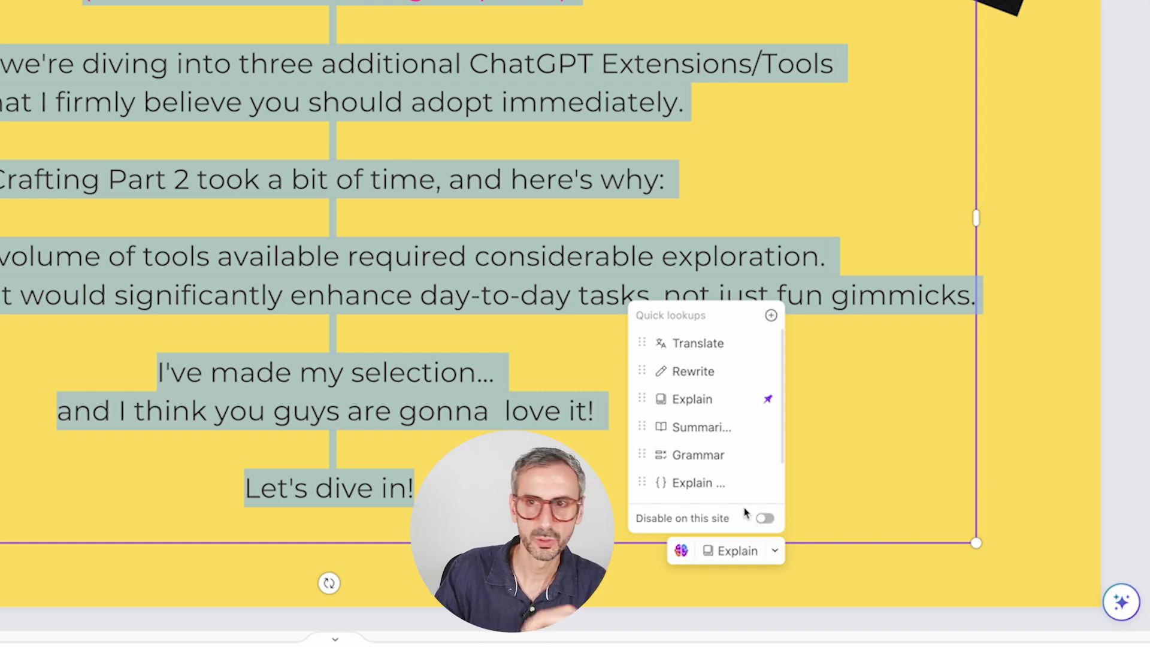
click(771, 317)
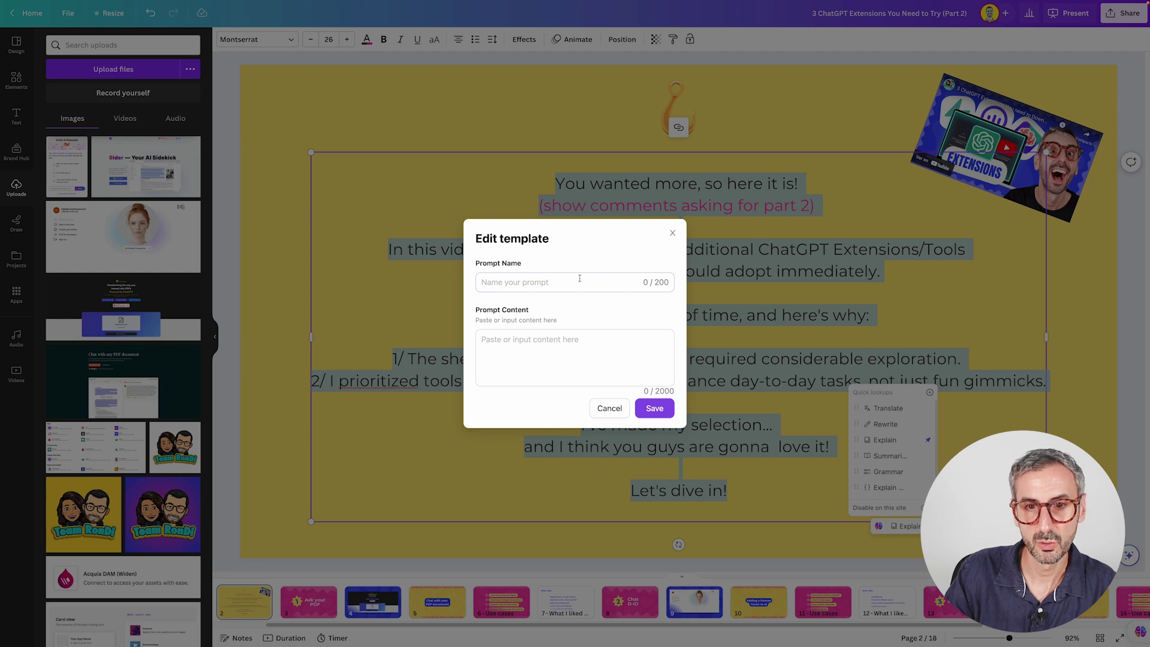
click(590, 282)
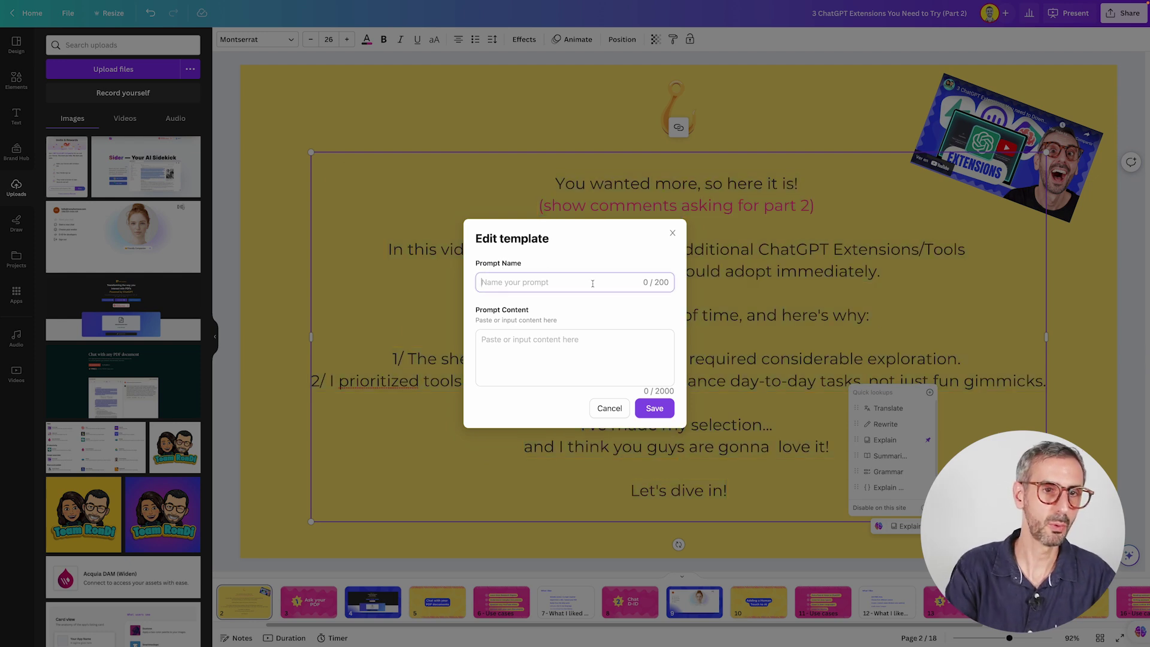
text(Replace te)
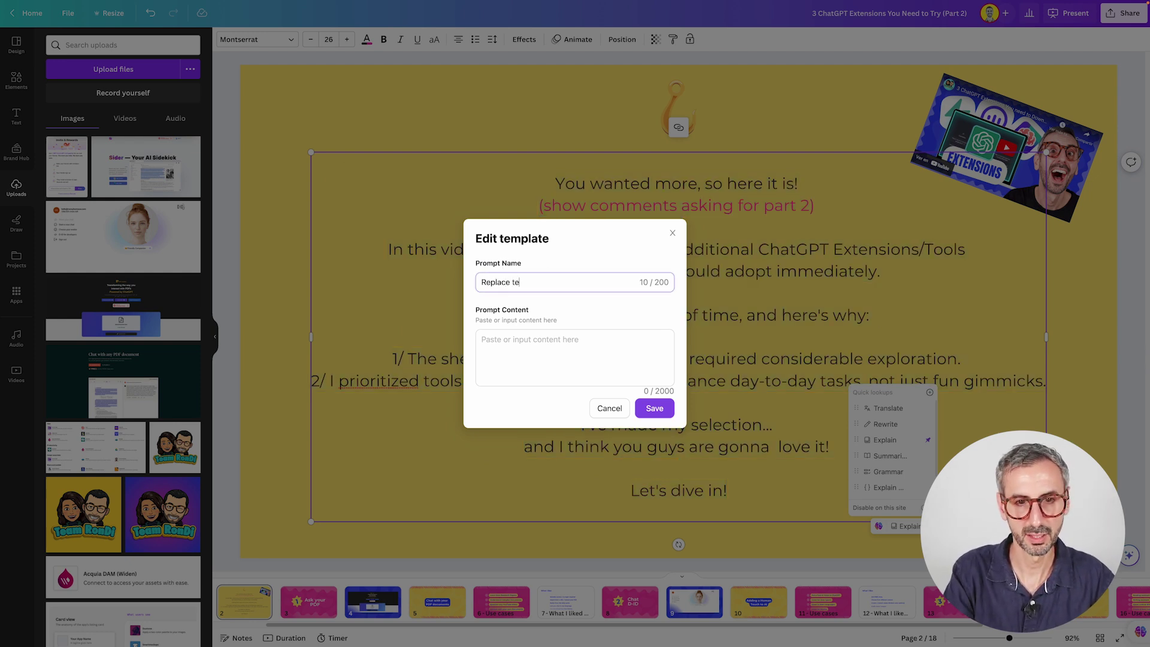
text(xt with emojis)
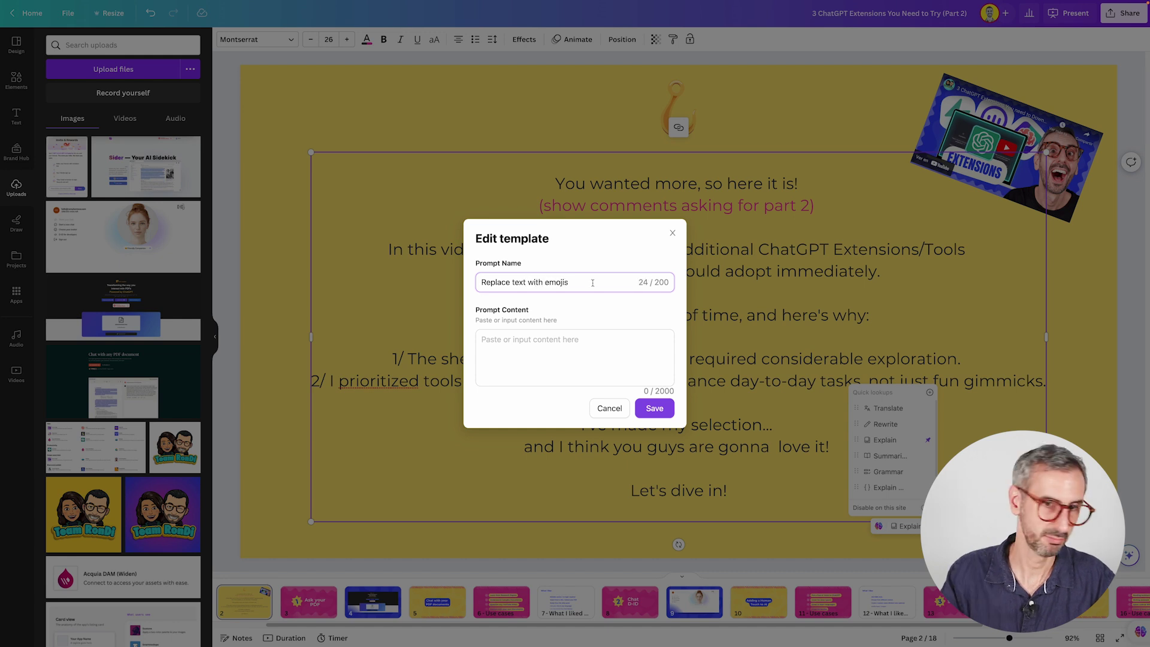
Step: Fill the prompt content with instructions to replace any text with the relevant emojis while keeping the same meaning, and save the template
click(514, 349)
text(REpl)
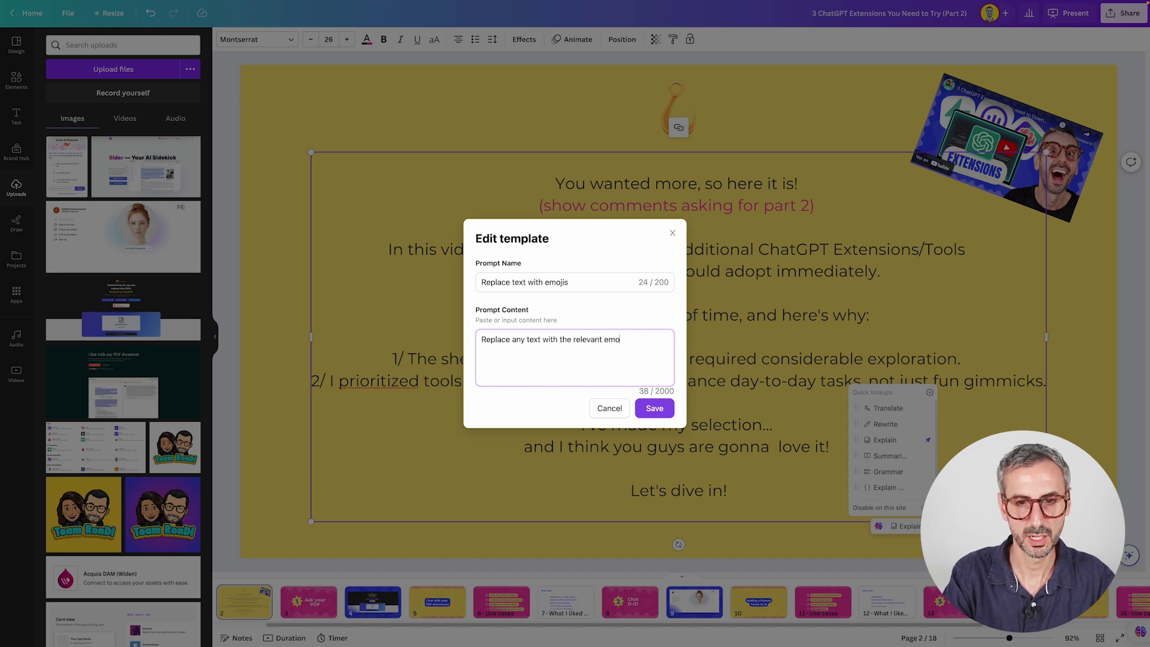
text(p hte)
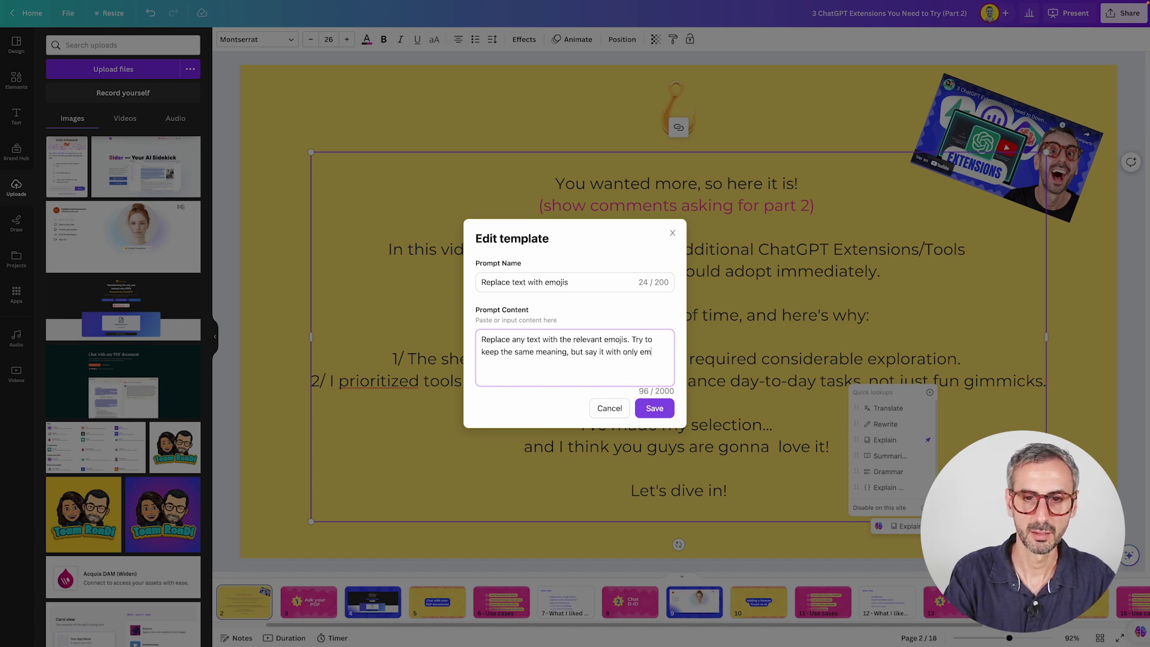
click(654, 408)
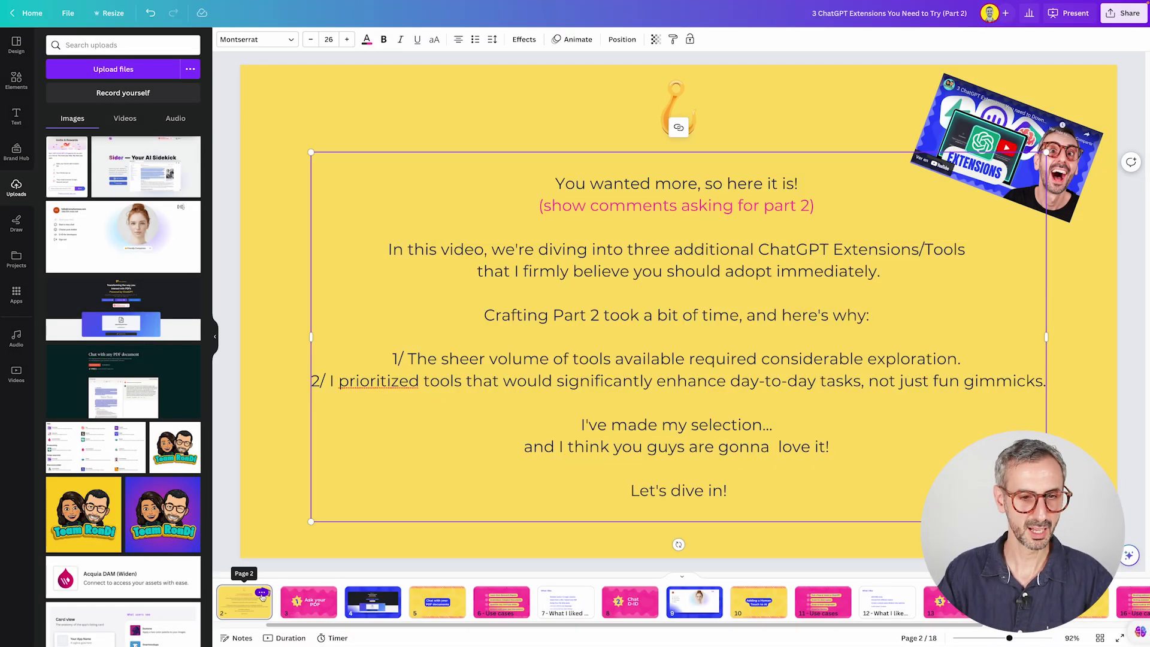
Step: Duplicate page 2 of the presentation
click(262, 594)
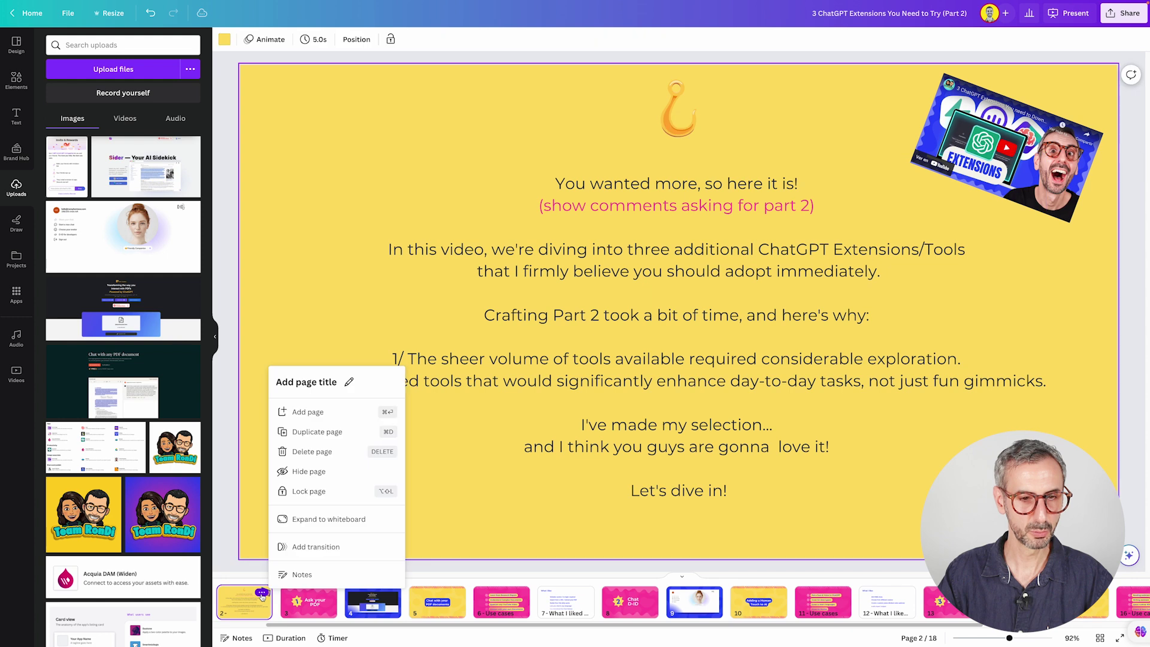
click(316, 432)
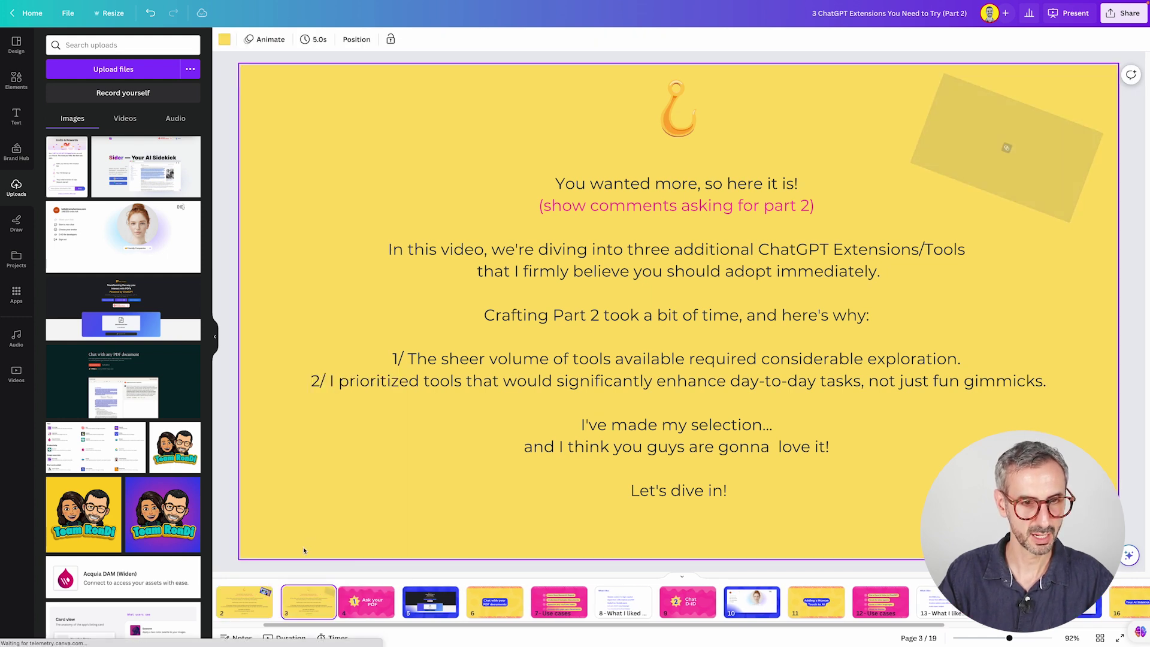
Step: Run Sider's "Replace text with emojis" prompt on all of page 2's text, look through the answer and close it
click(670, 454)
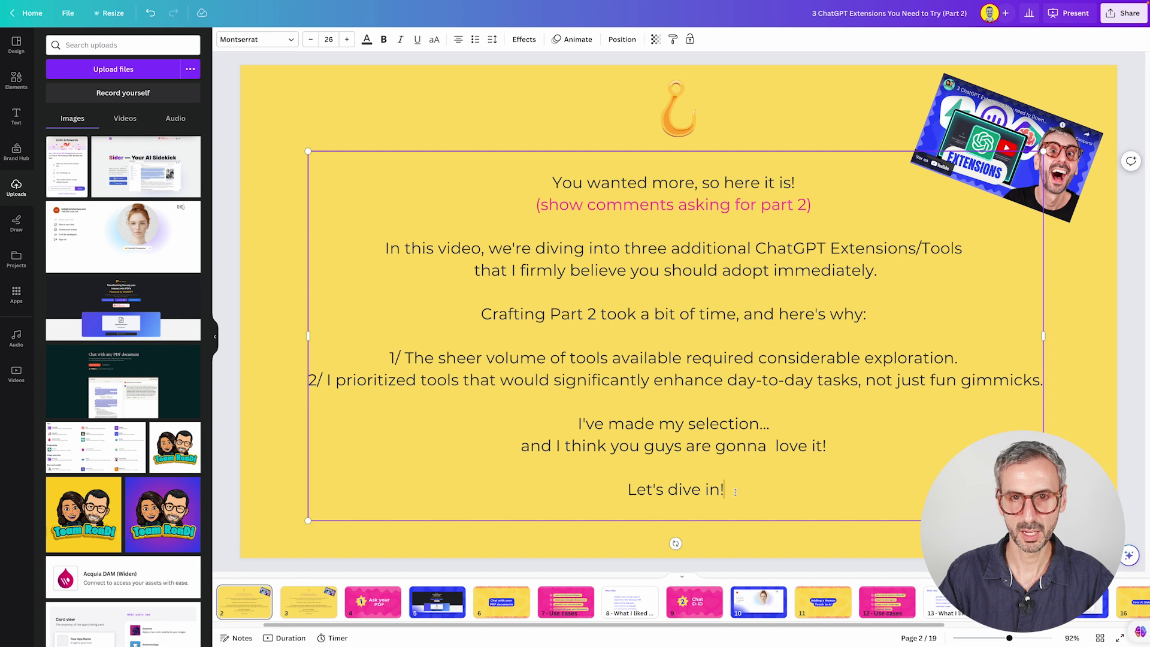
drag(734, 492, 534, 188)
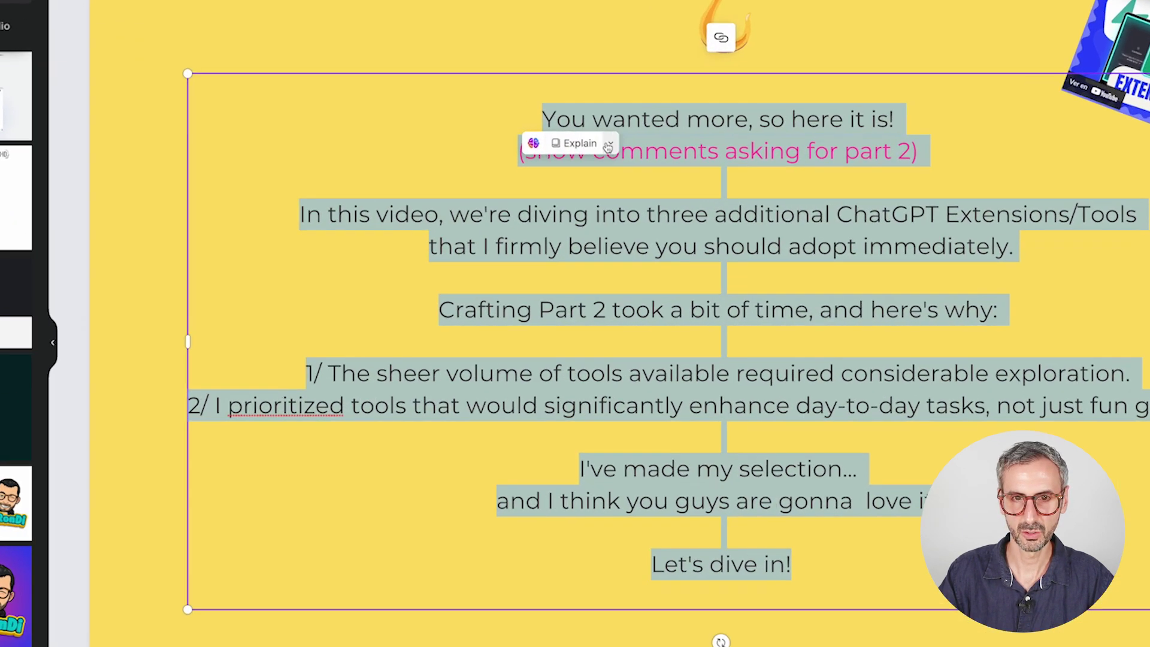
click(599, 199)
scroll(560, 313, down, 2)
scroll(549, 306, down, 1)
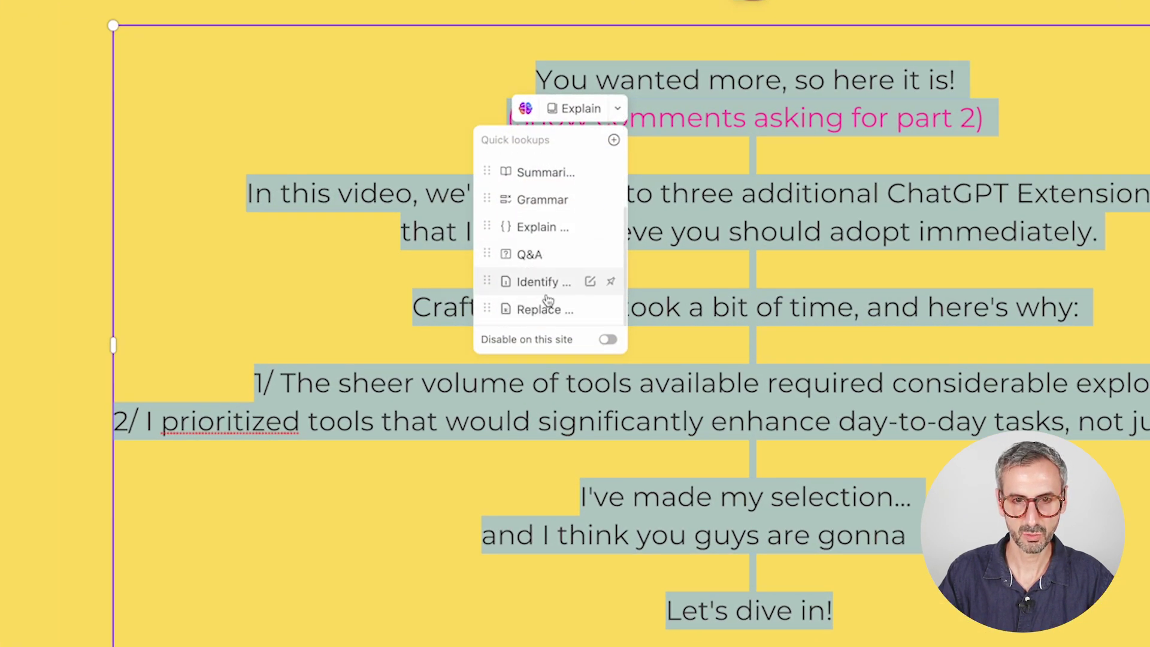
click(542, 309)
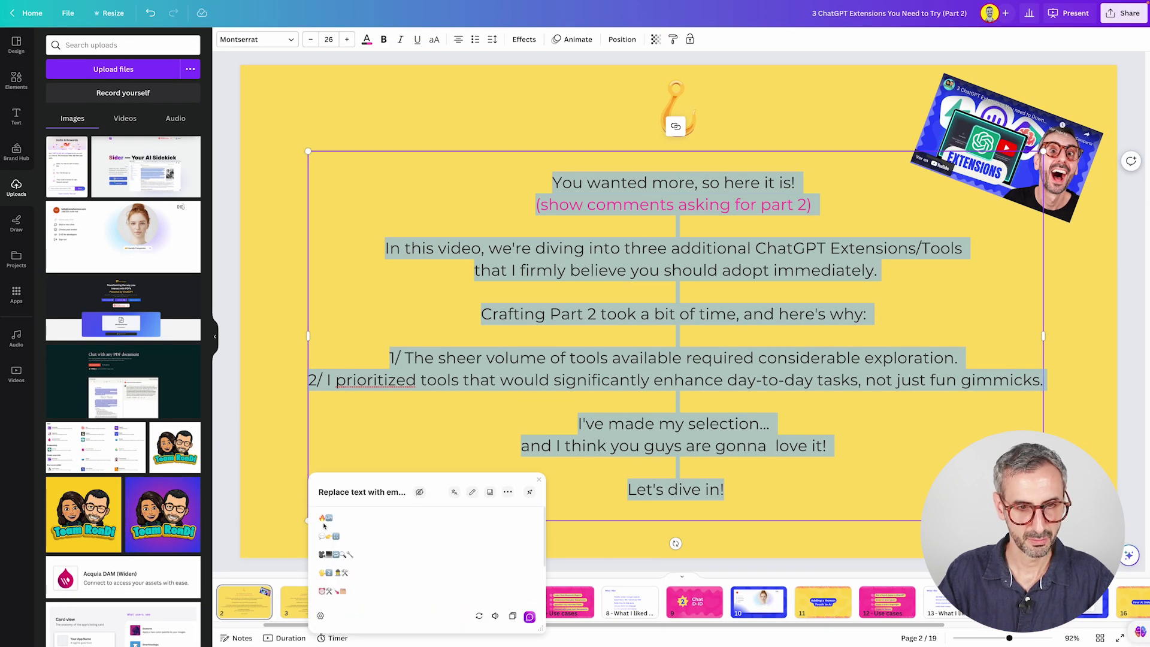
scroll(323, 545, down, 2)
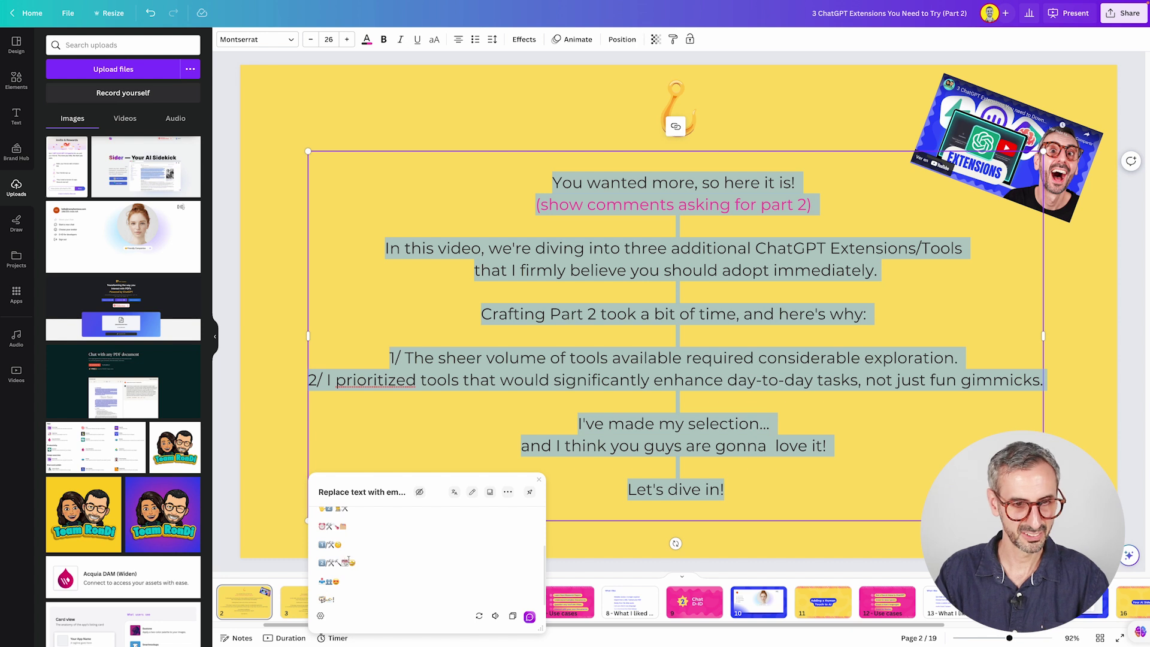
scroll(395, 586, up, 2)
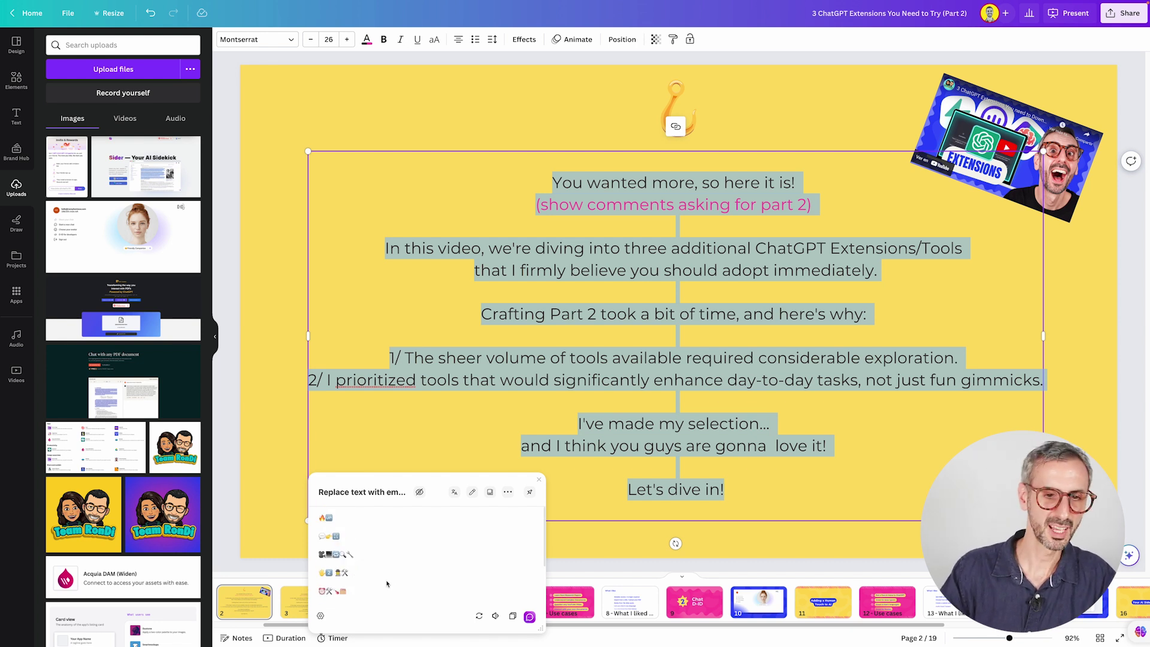
click(538, 479)
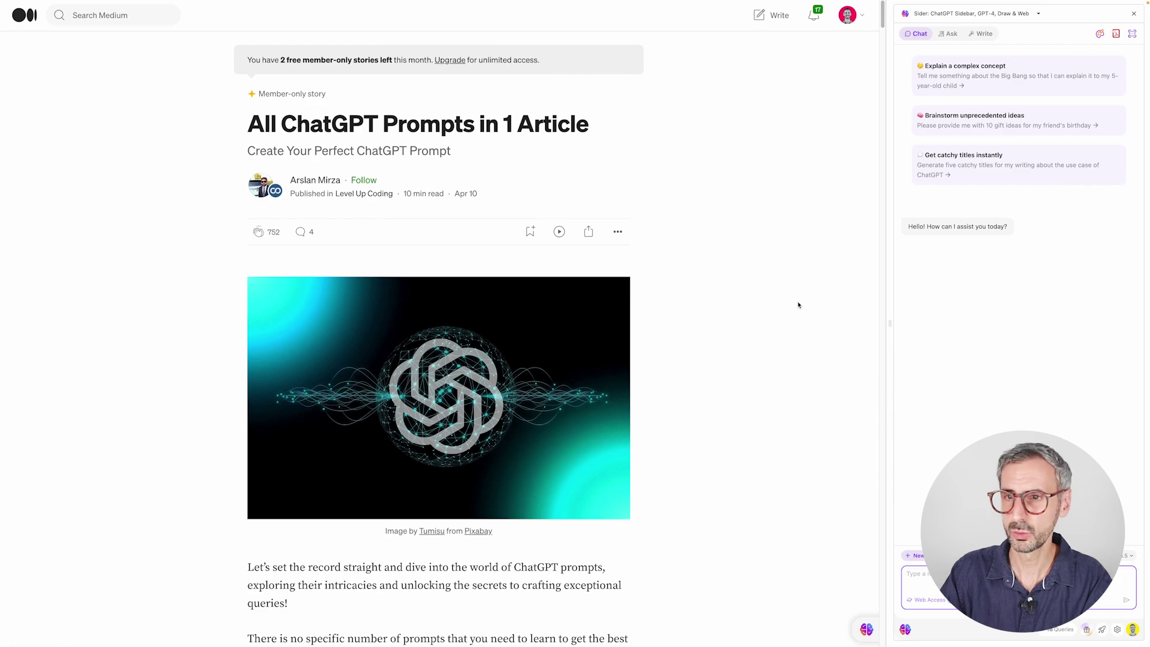
Step: On the Medium article page, open the saved "Identify Tone of Voice" prompt from Sider's prompt list for editing
scroll(796, 305, down, 1)
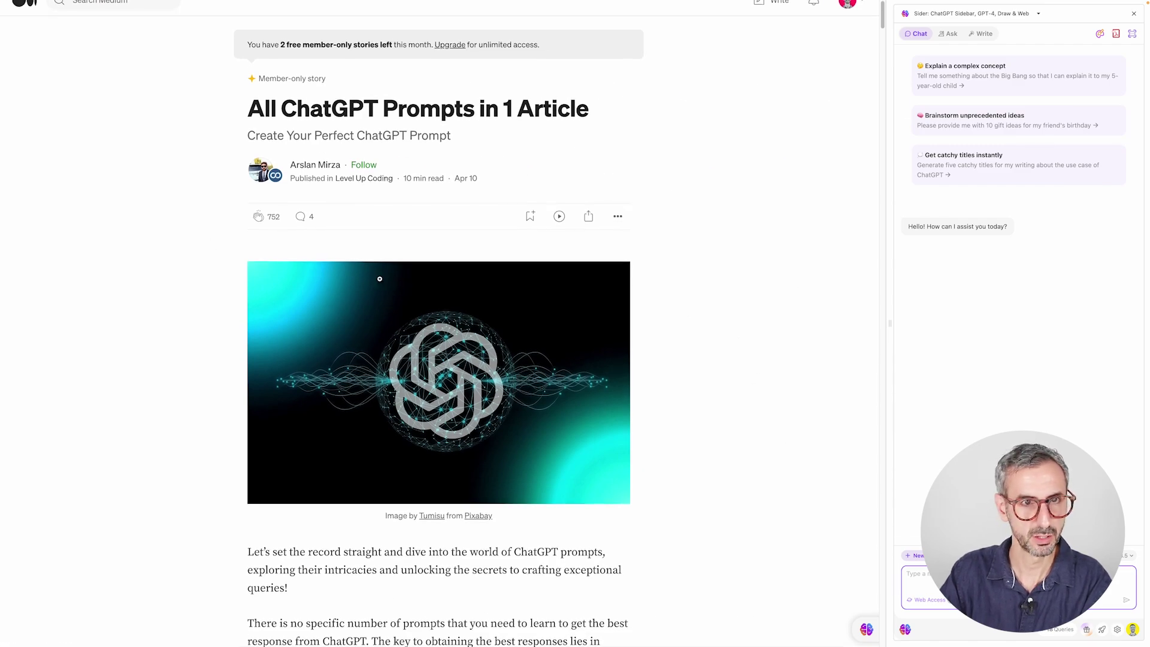
scroll(390, 143, up, 1)
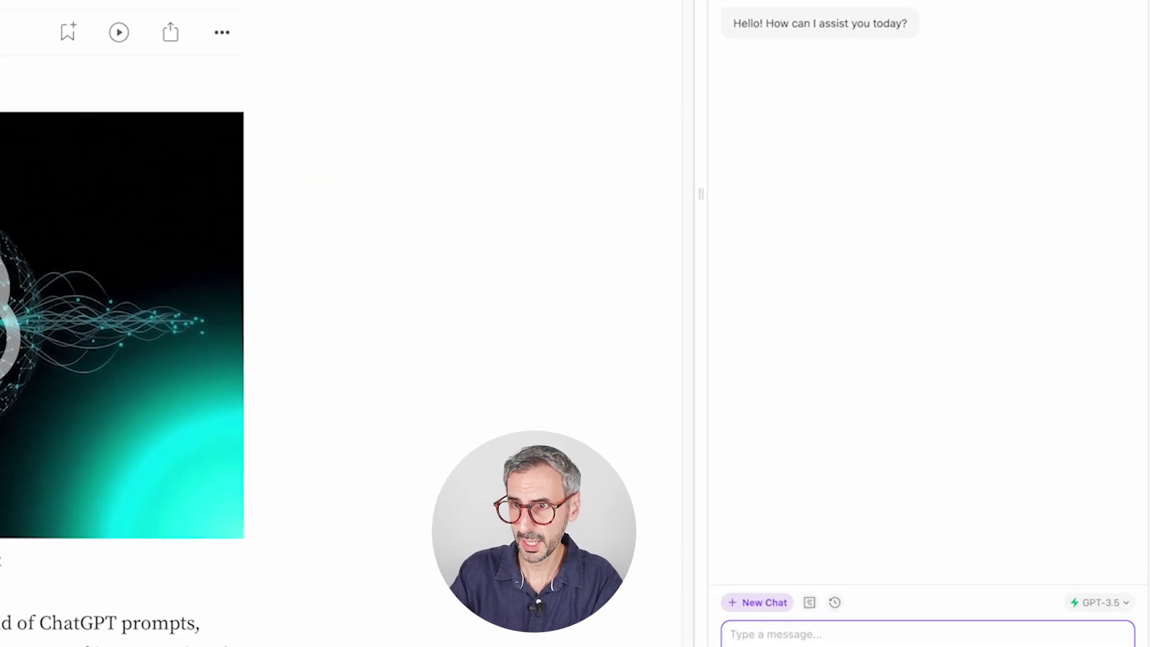
click(809, 602)
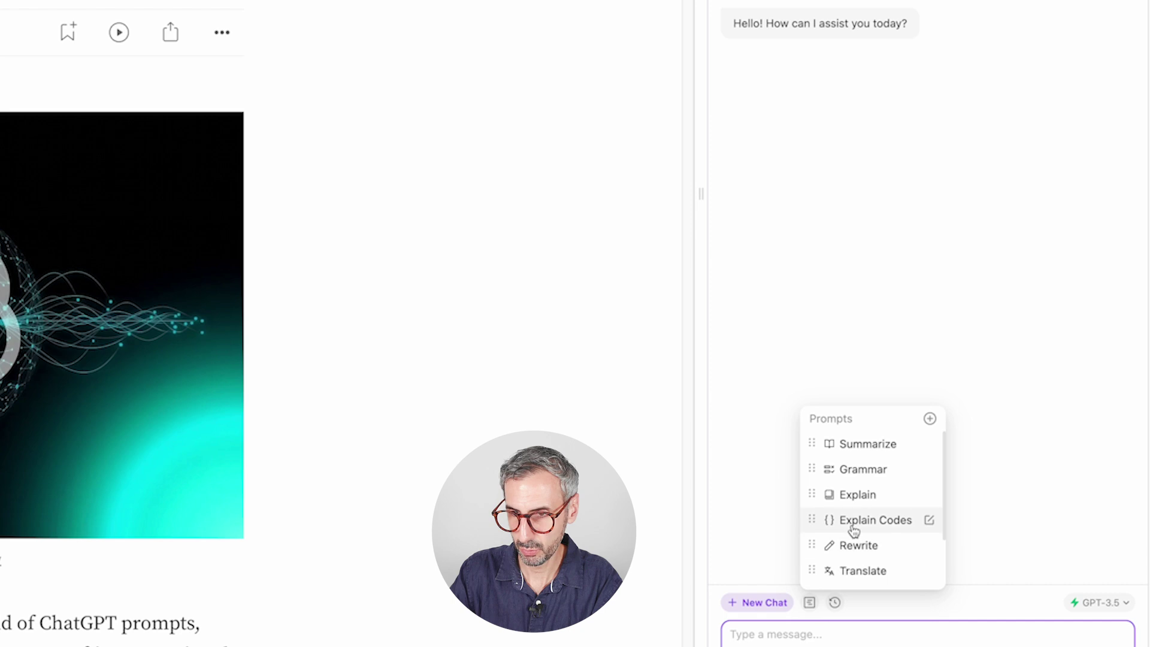
scroll(853, 530, down, 3)
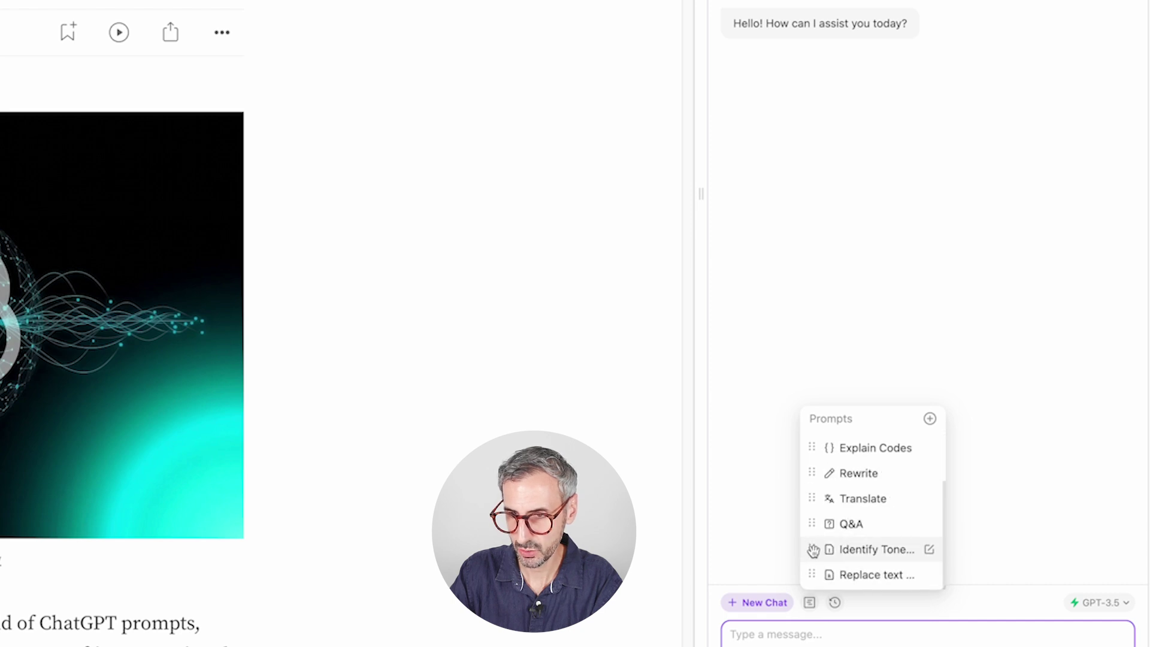
click(929, 549)
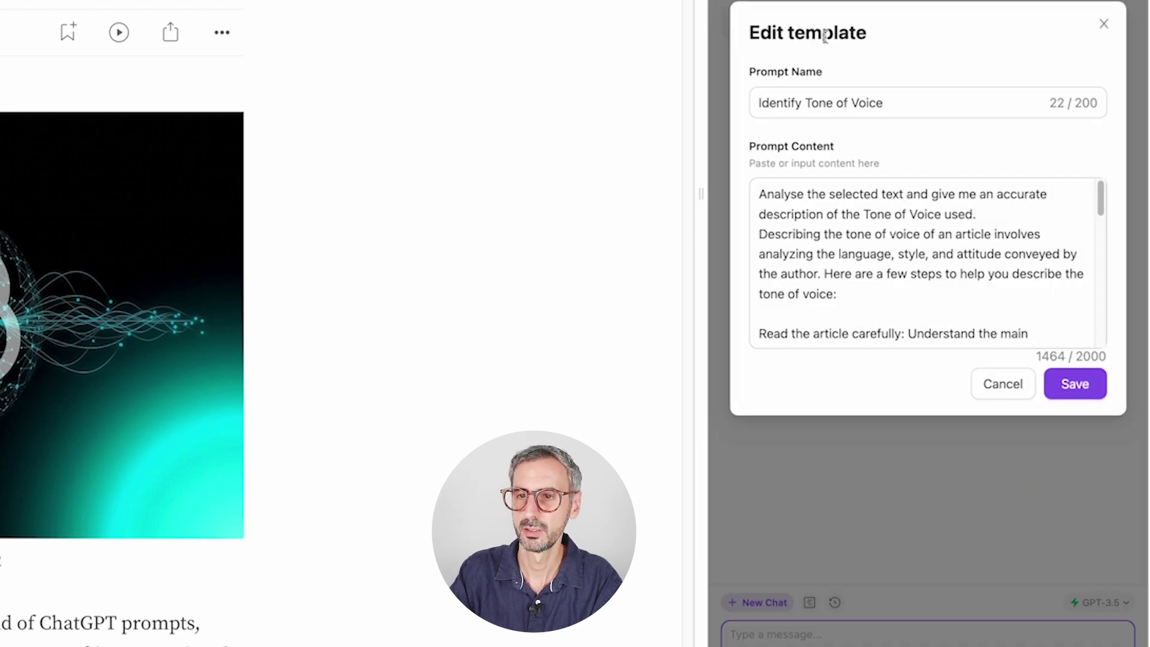
Step: Read through the name and full content of the "Identify Tone of Voice" template, and close it without saving
click(803, 94)
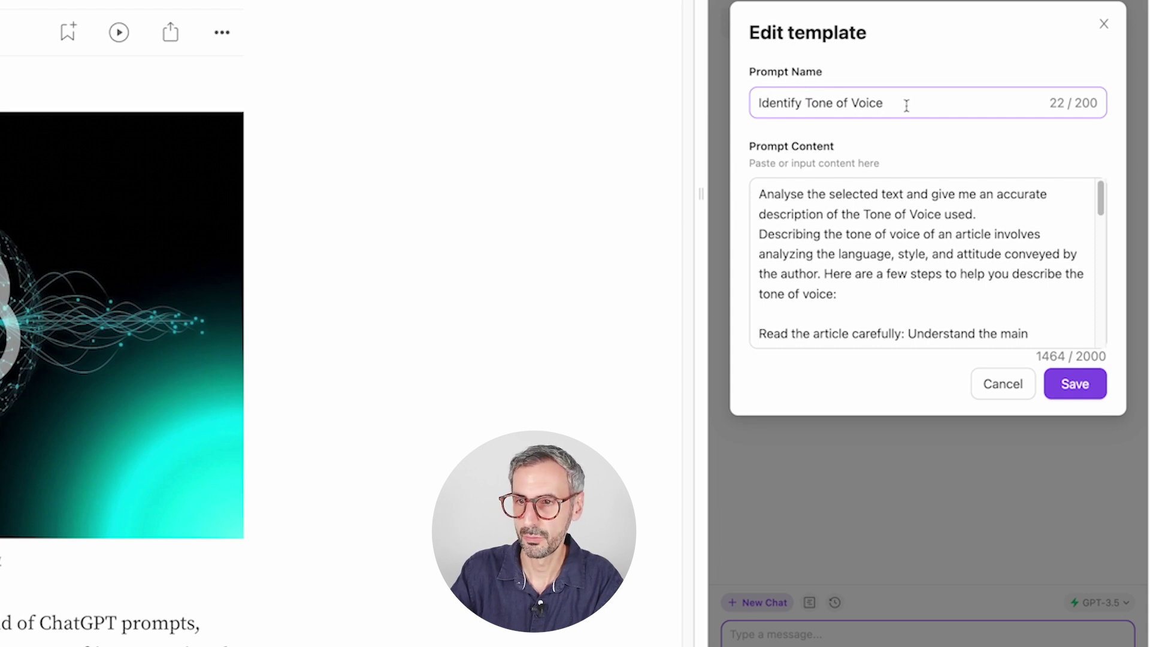
click(934, 257)
scroll(934, 257, down, 10)
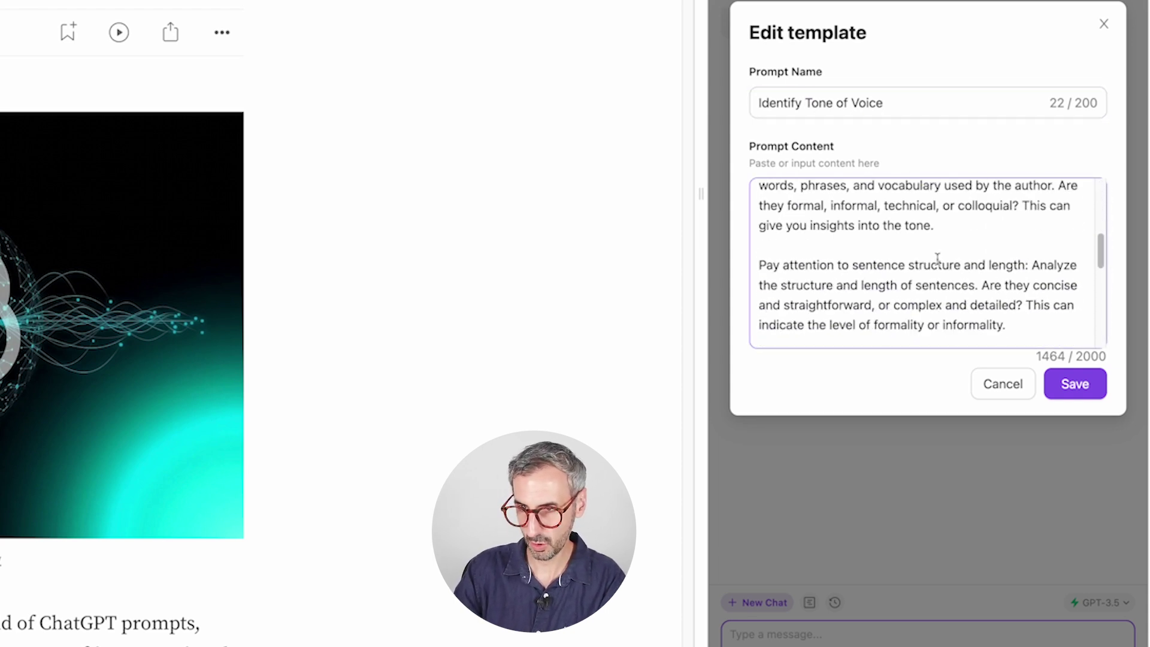
scroll(934, 257, up, 10)
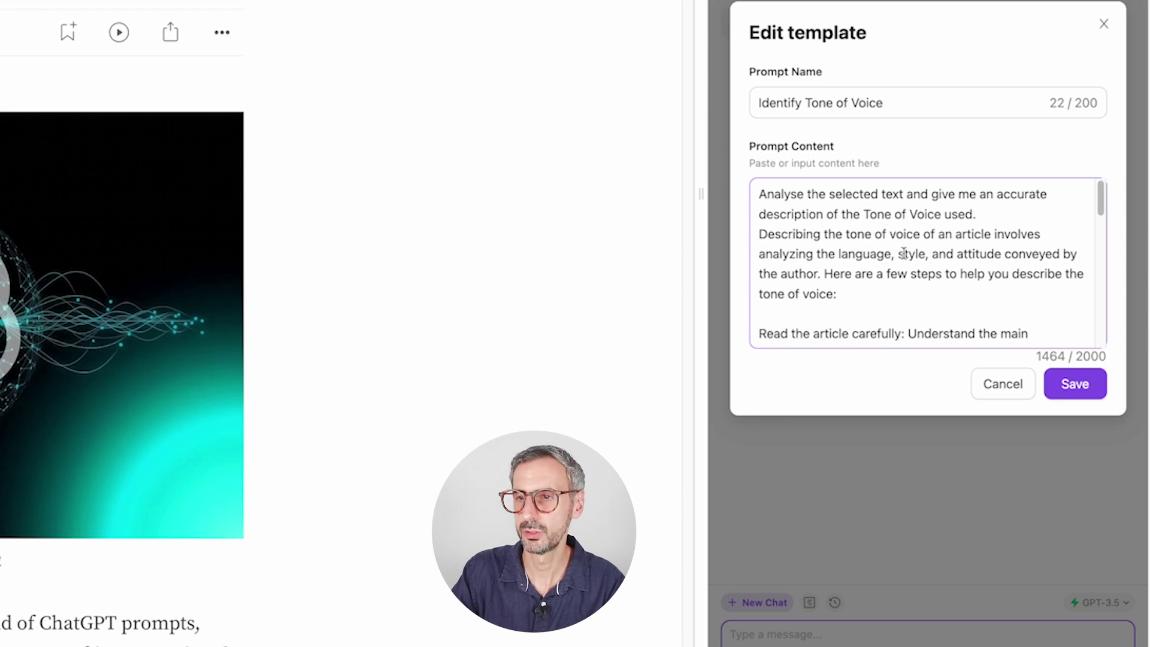
scroll(898, 252, down, 1)
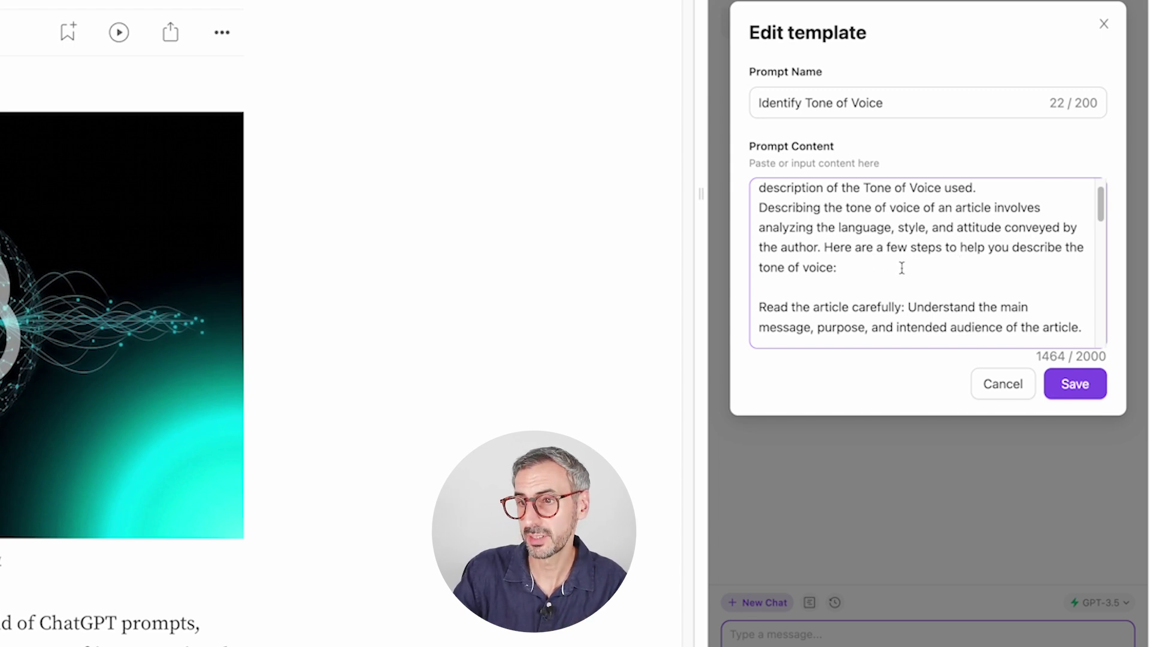
scroll(906, 271, down, 4)
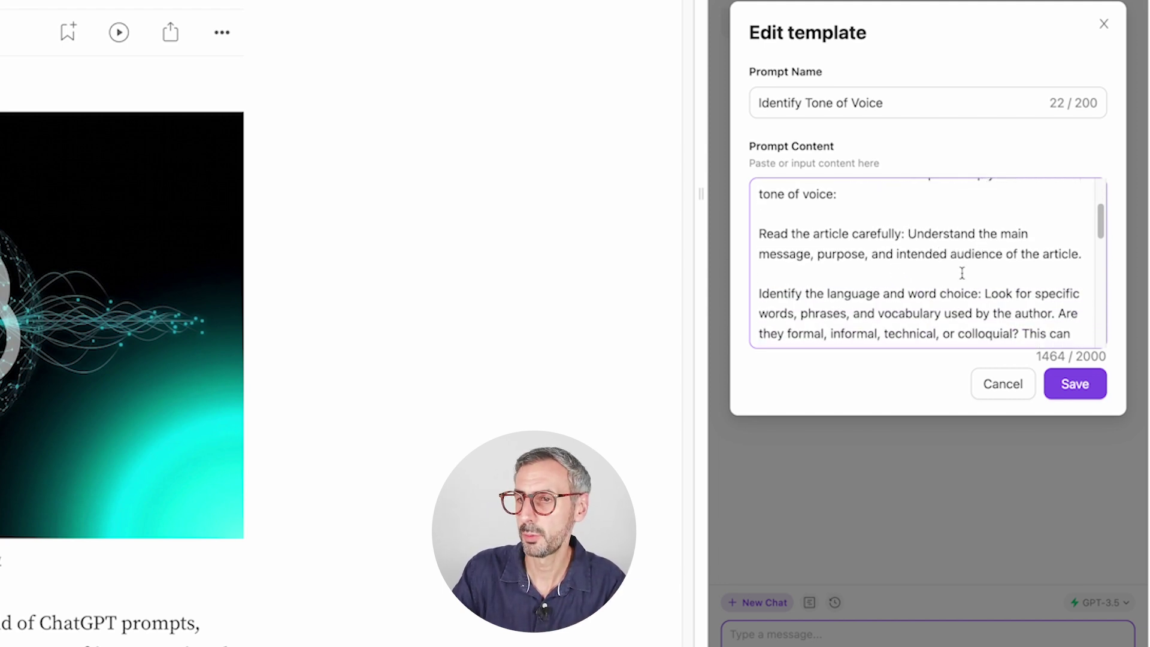
scroll(1000, 274, down, 3)
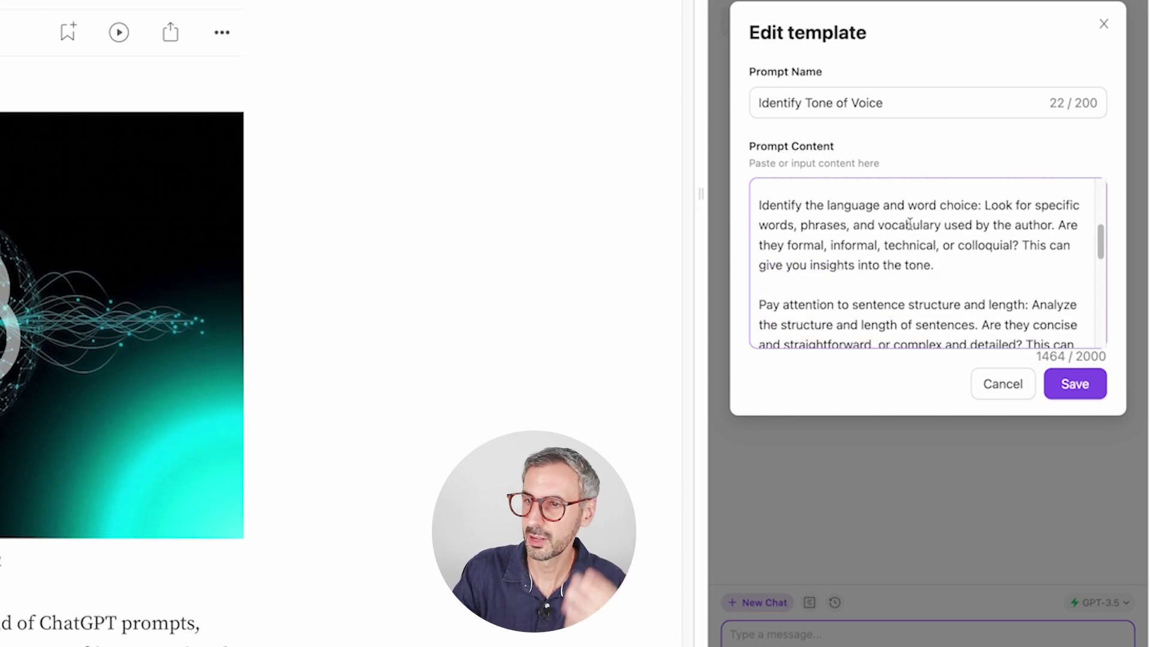
scroll(961, 212, down, 10)
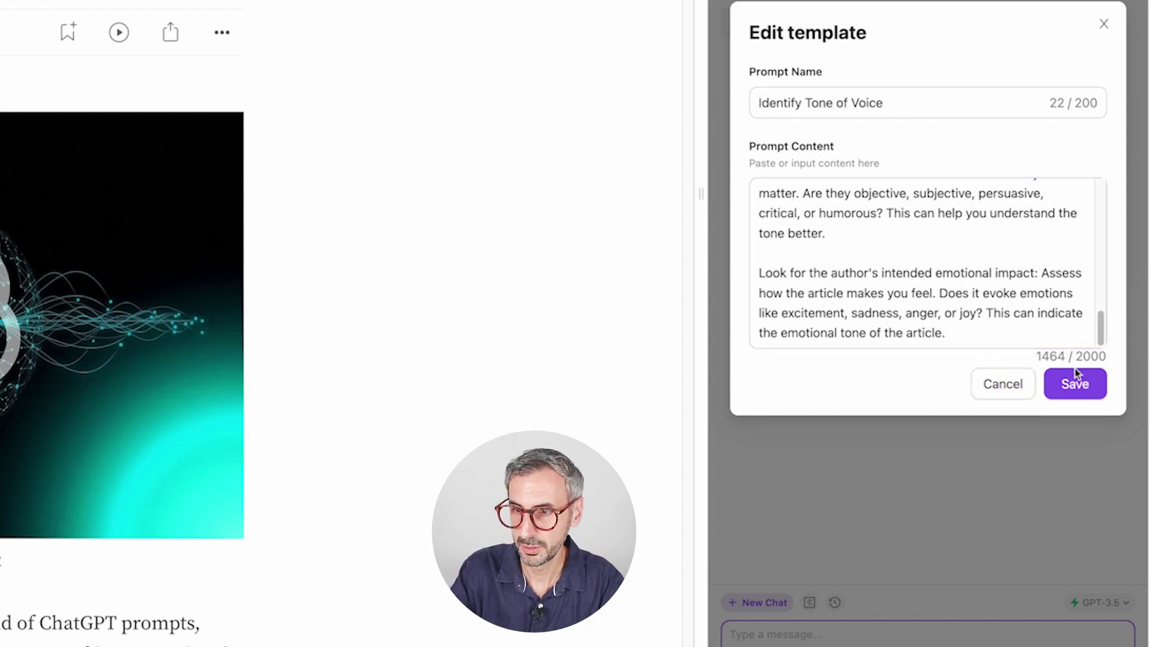
click(994, 386)
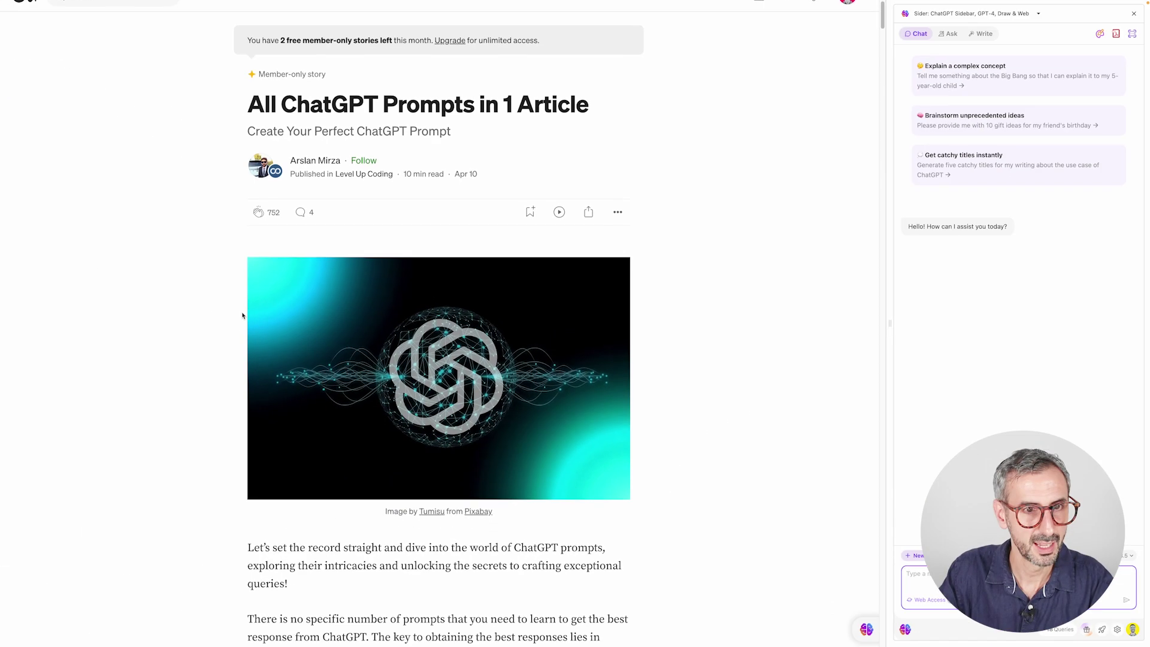
Step: Run Sider's "Identify Tone of Voice" prompt on the article text from the opening paragraph through the flaming torches quote, and copy the answer
scroll(244, 372, down, 3)
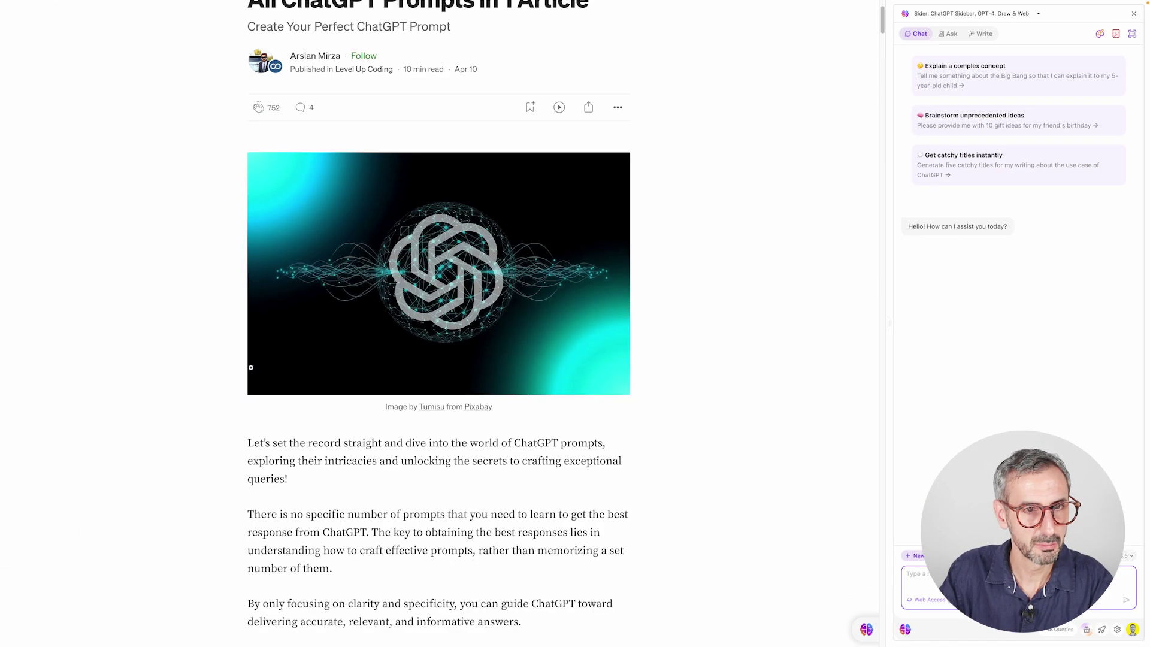
drag(247, 418, 600, 501)
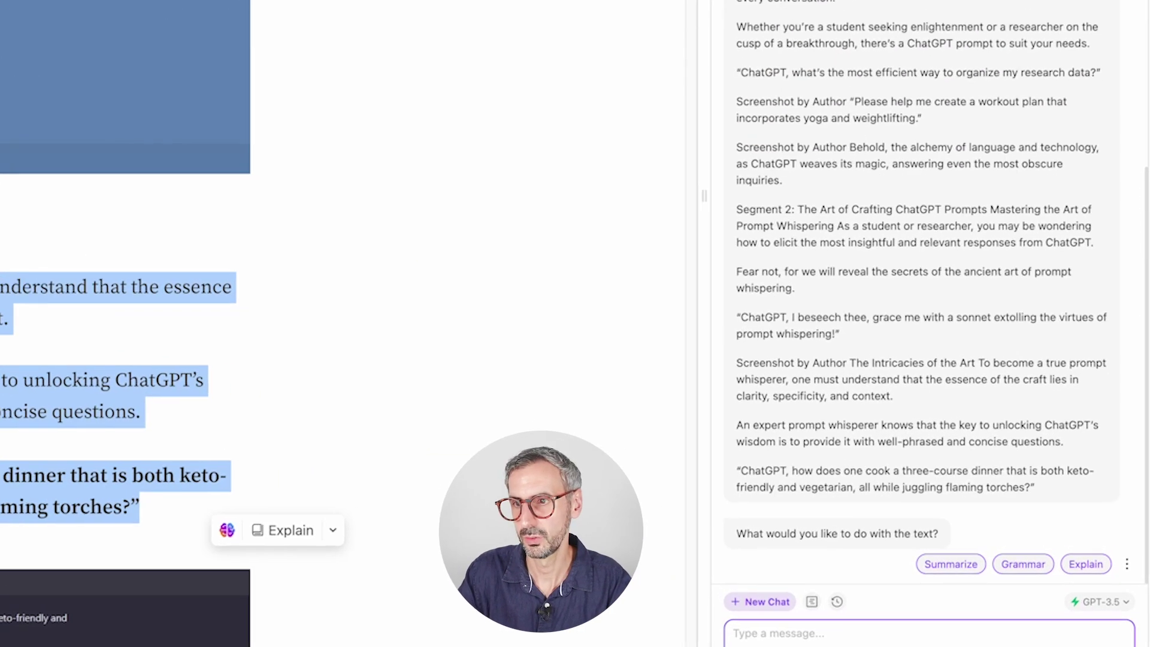
click(1126, 564)
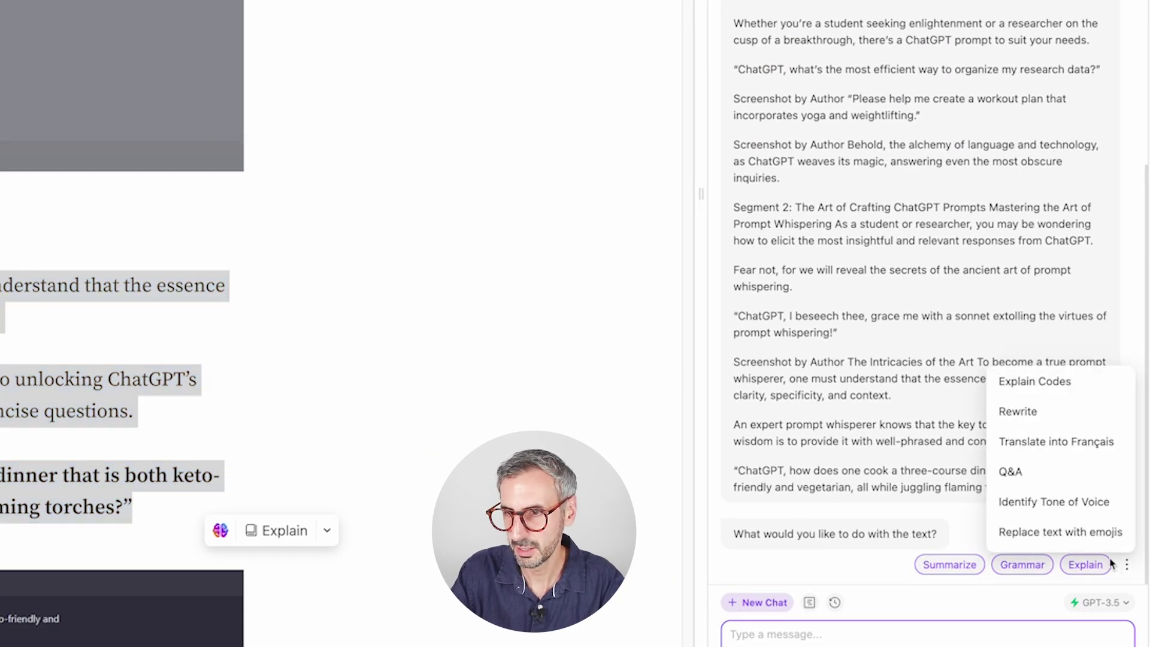
mouse_move(1126, 563)
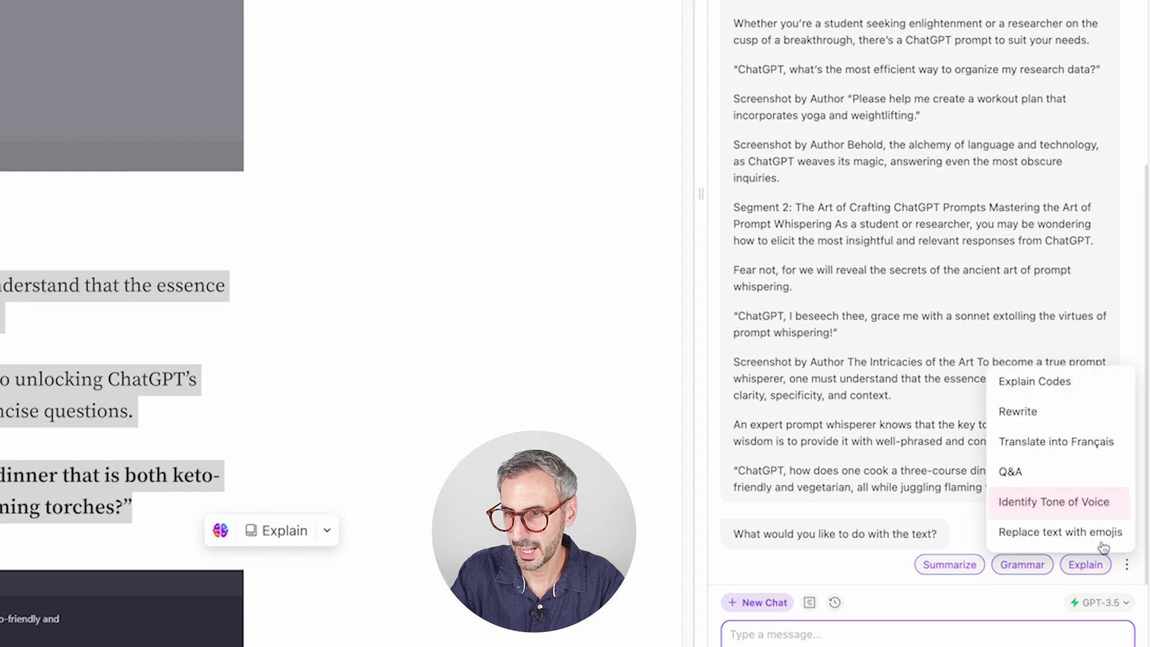
click(1102, 506)
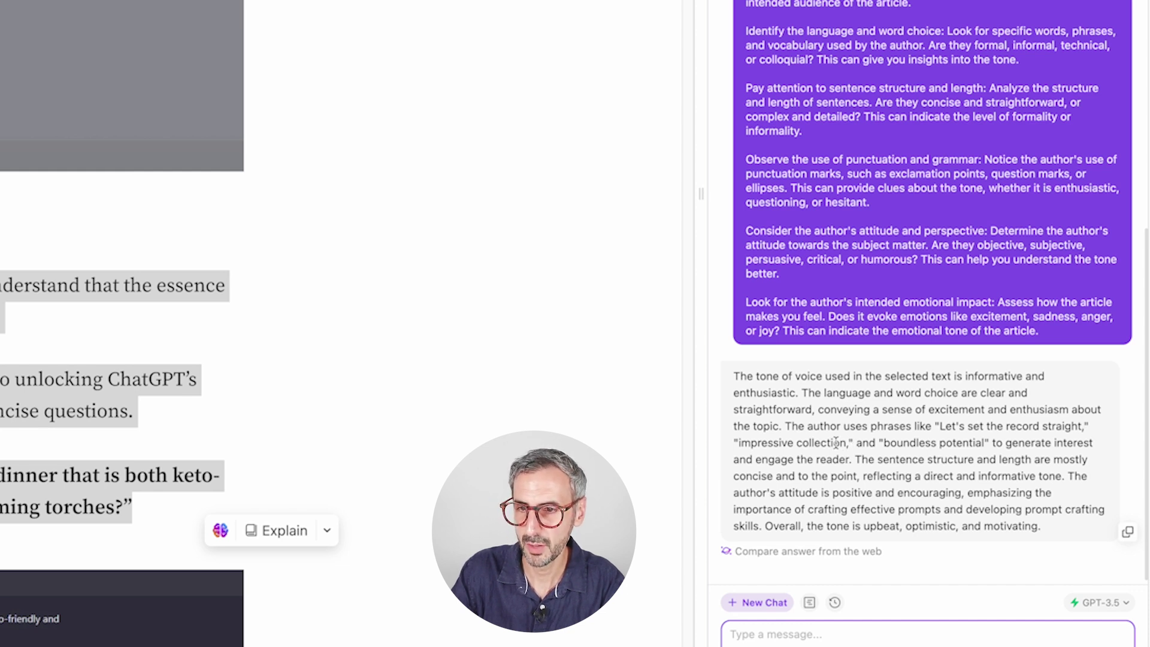
scroll(927, 439, down, 1)
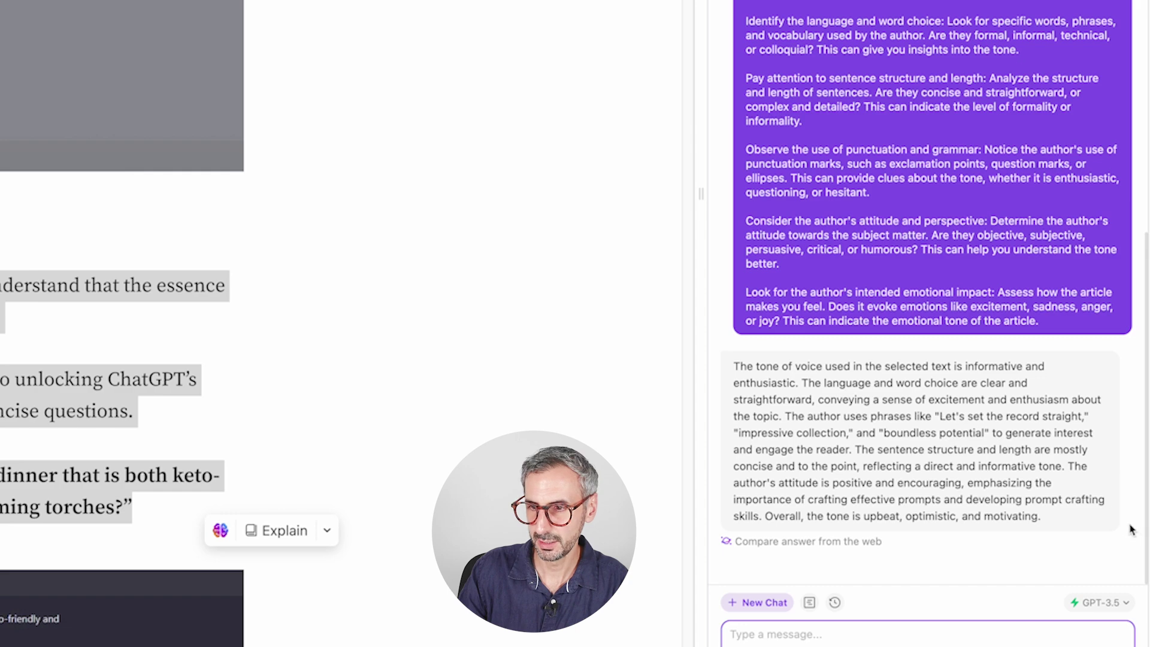
click(1131, 516)
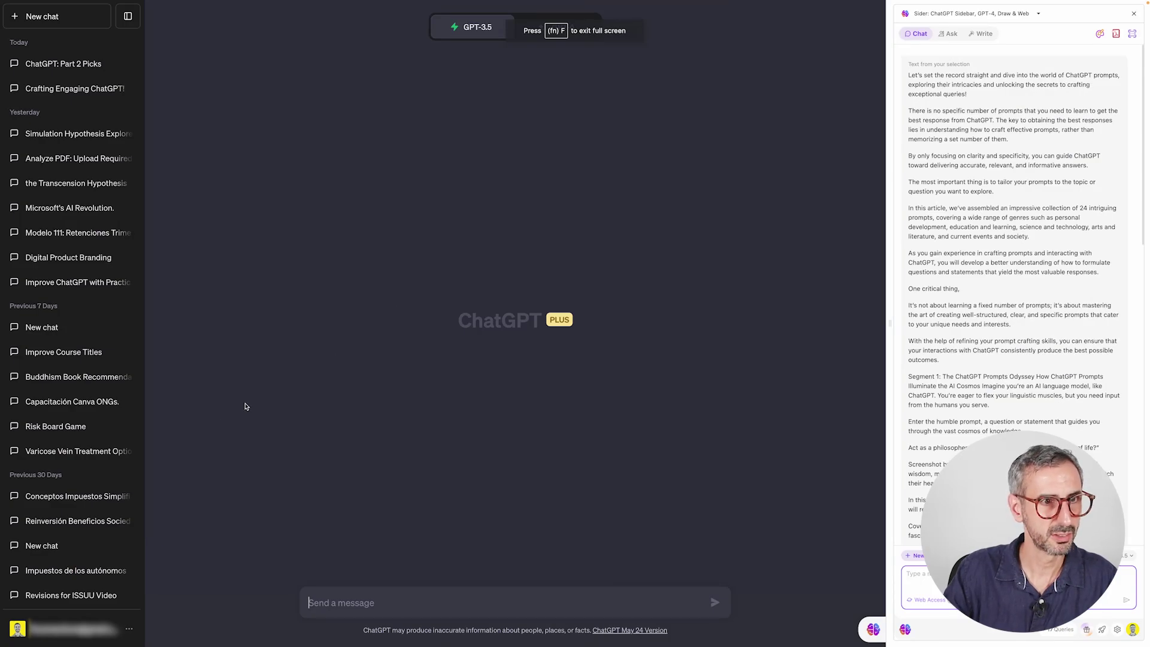
Step: Switch to ChatGPT and start a prompt reading "write a blog post of 1000 words about crafting a powerful personal brand for a youtuber."
click(417, 603)
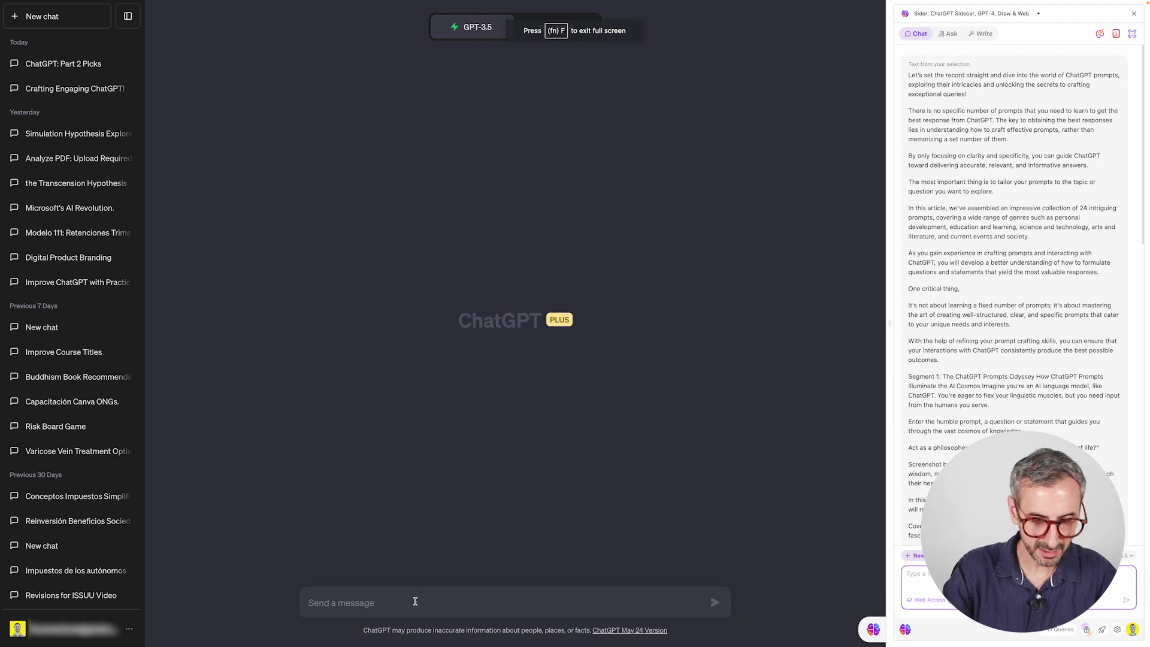
text(wr)
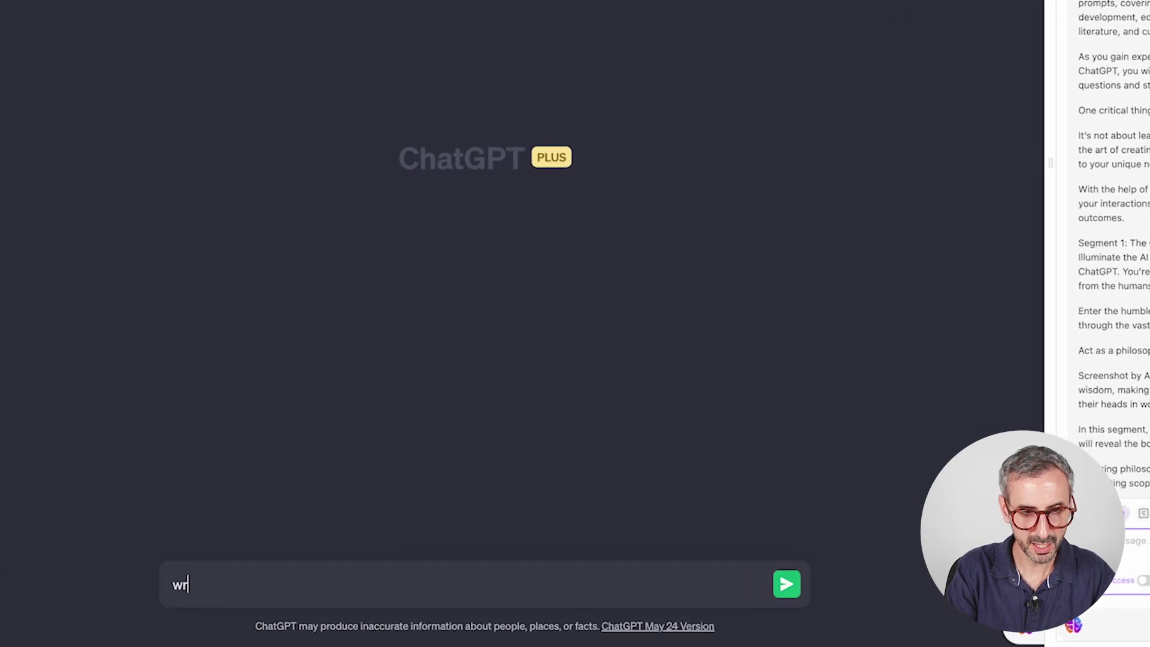
text(ite a blog po)
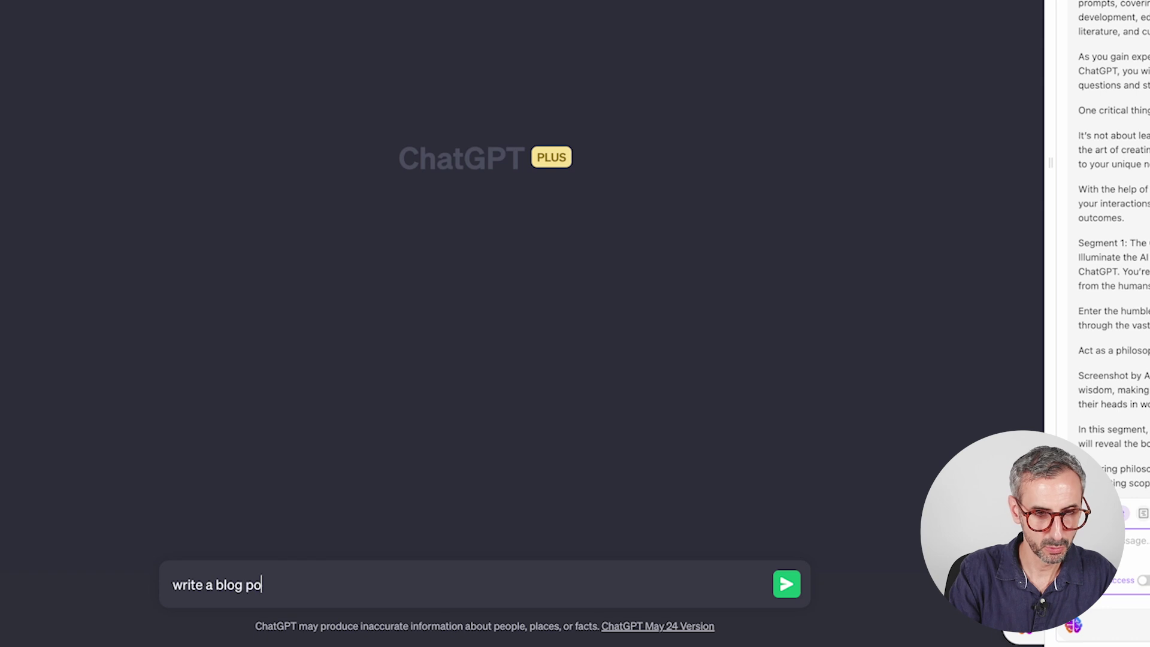
text(st of 1000 )
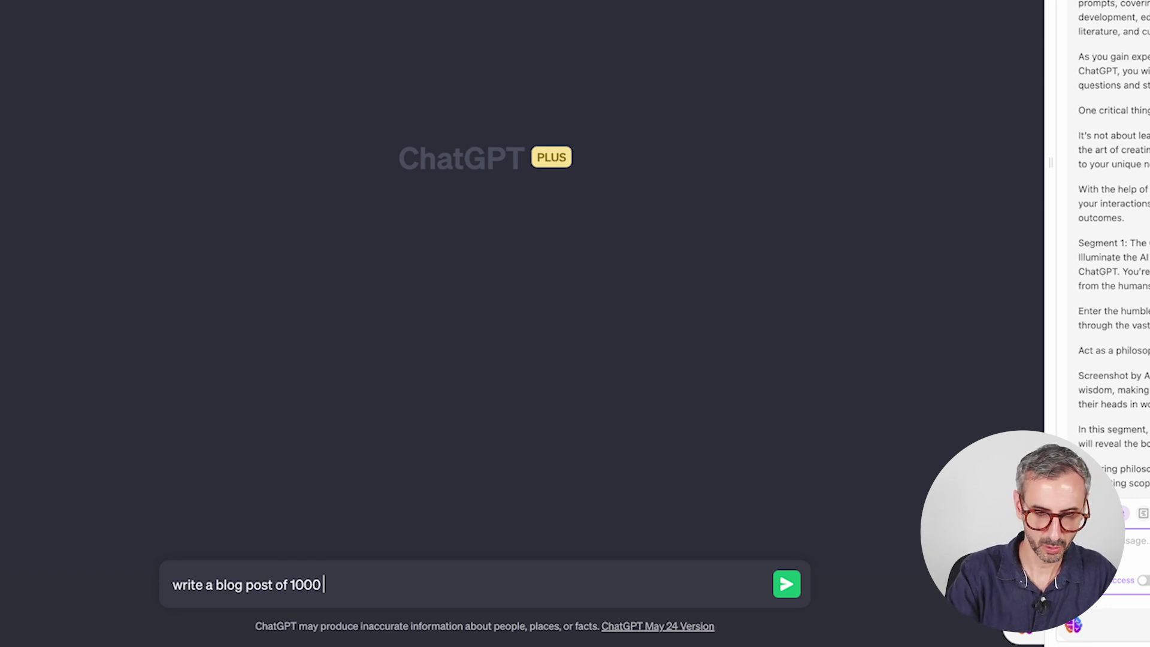
text(words about cra)
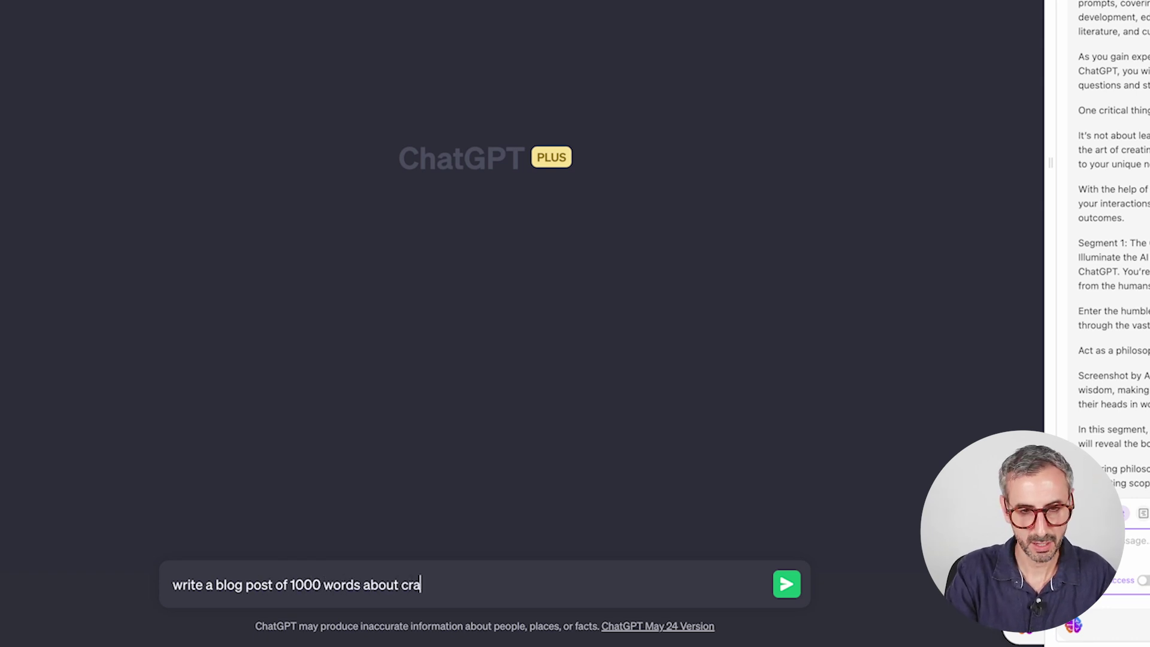
text(fting a powerfu)
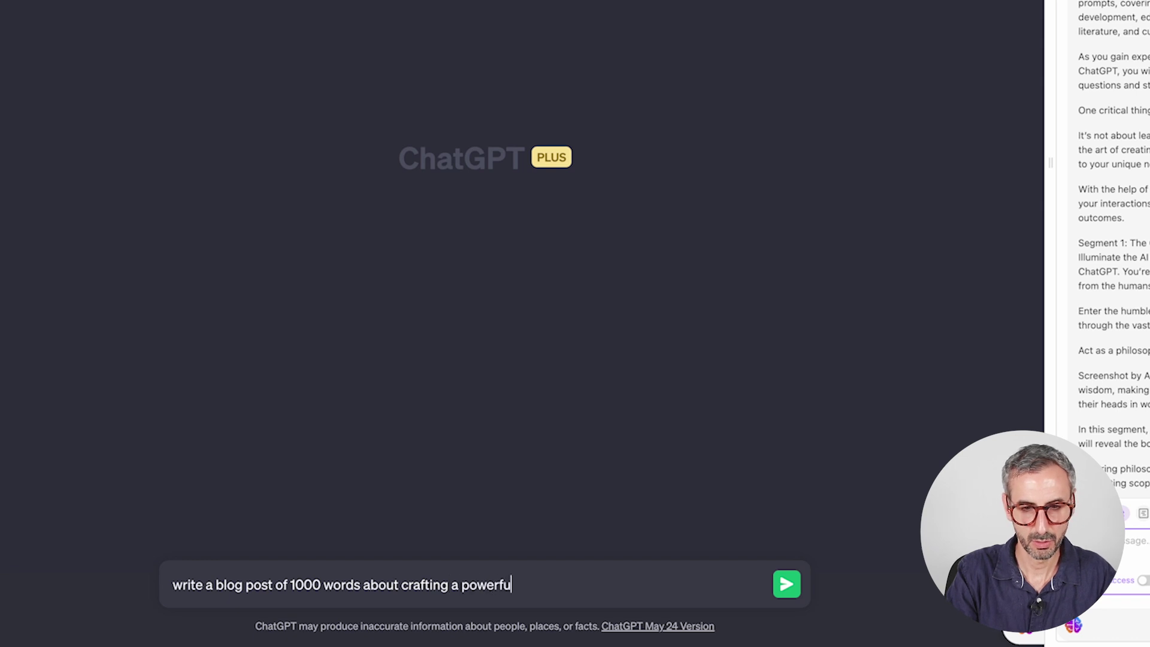
text(l personal brand for )
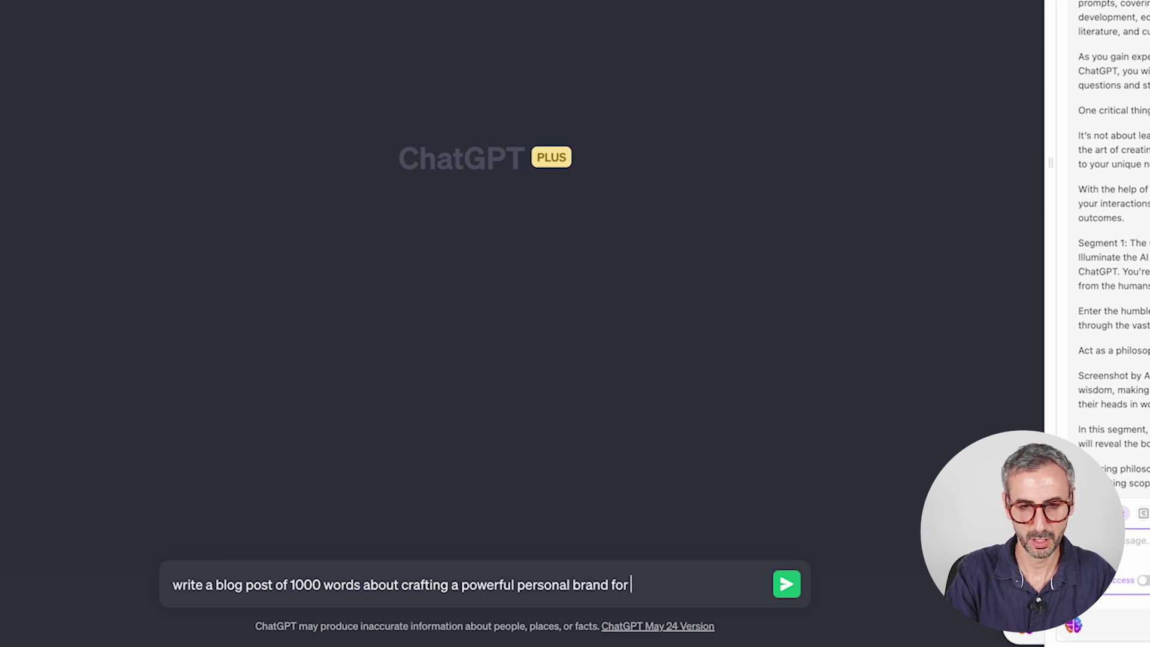
text(a youtuber.)
Step: Add a new line to the prompt reading "Use a tone of voice which is", followed by the copied tone description
key(shift+Return)
text(Use )
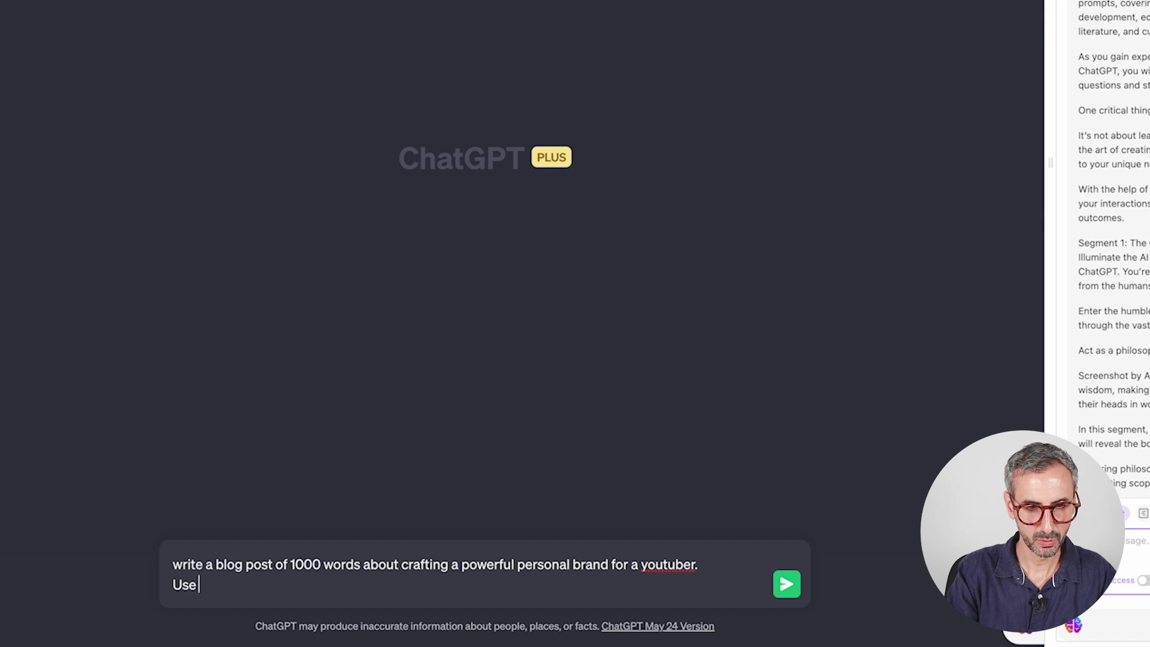
text(a tone of v)
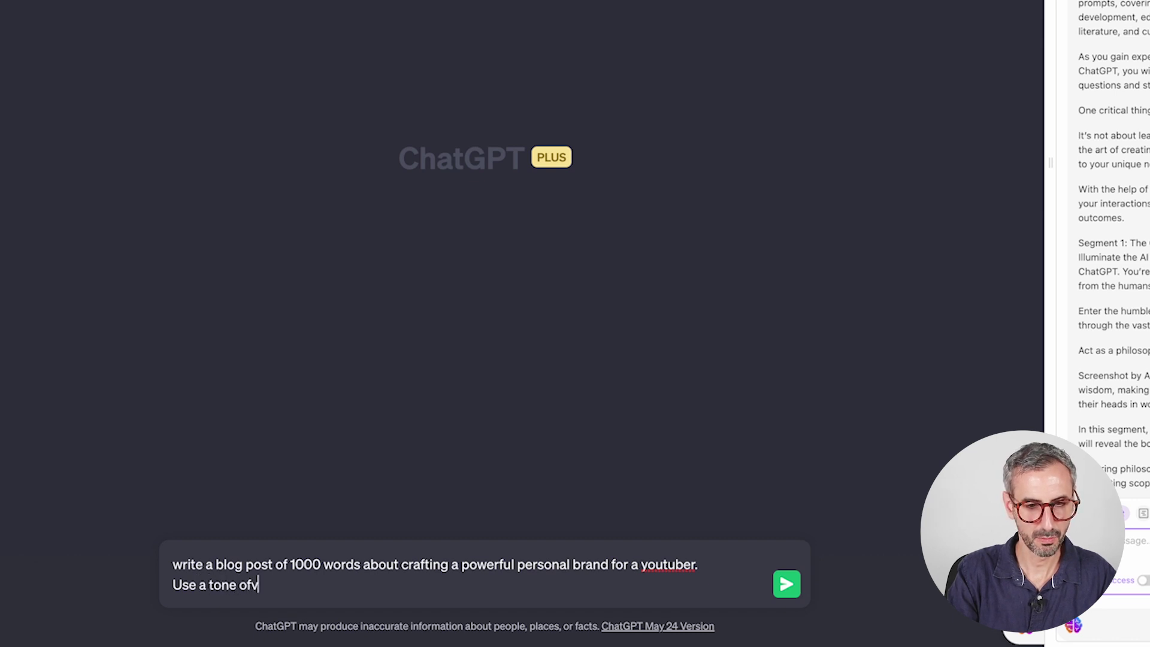
key(BackSpace)
text(voice which is)
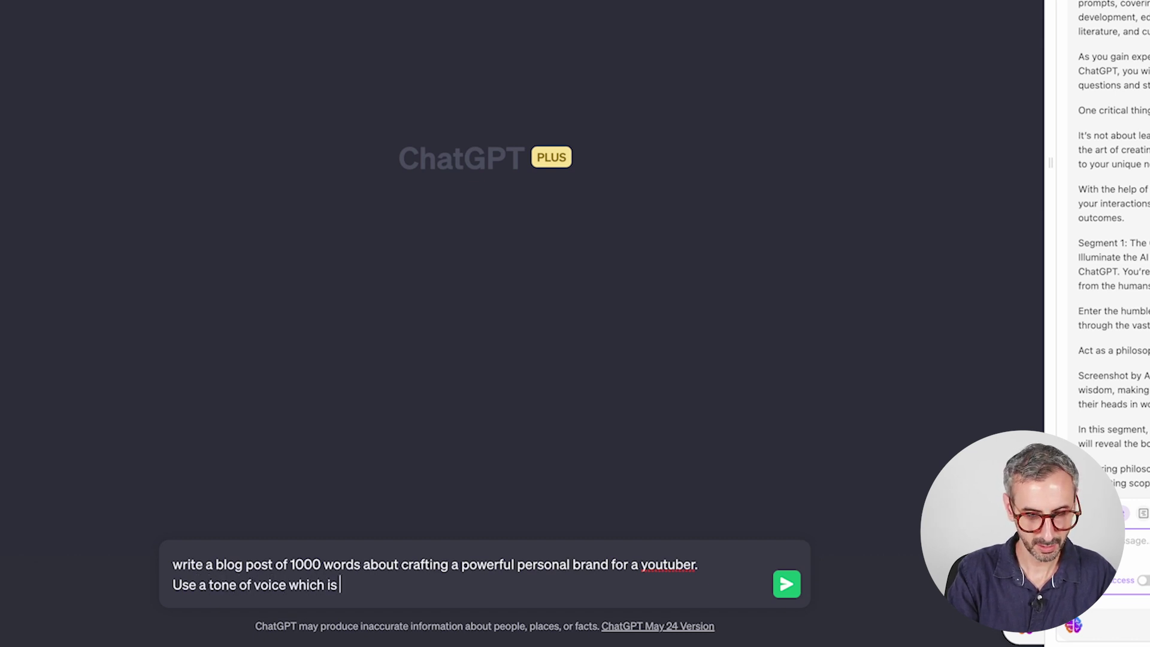
text(The tone of voice used in the selected text is informative and enthusiastic. The language and word choice are clear and straightforward, conveying a sense of excitement and enthusiasm about the topic. The author uses phrases like "Let's set the record straight," "impressive collection," and "boundless potential" to generate interest and engage the reader. The sentence structure and length are mostly concise and to the point, reflecting a direct and informative tone. The author's attitude is positive and encouraging, emphasizing the importance of crafting effective prompts and developing prompt crafting skills. Overall, the tone is upbeat, optimistic, and motivating.)
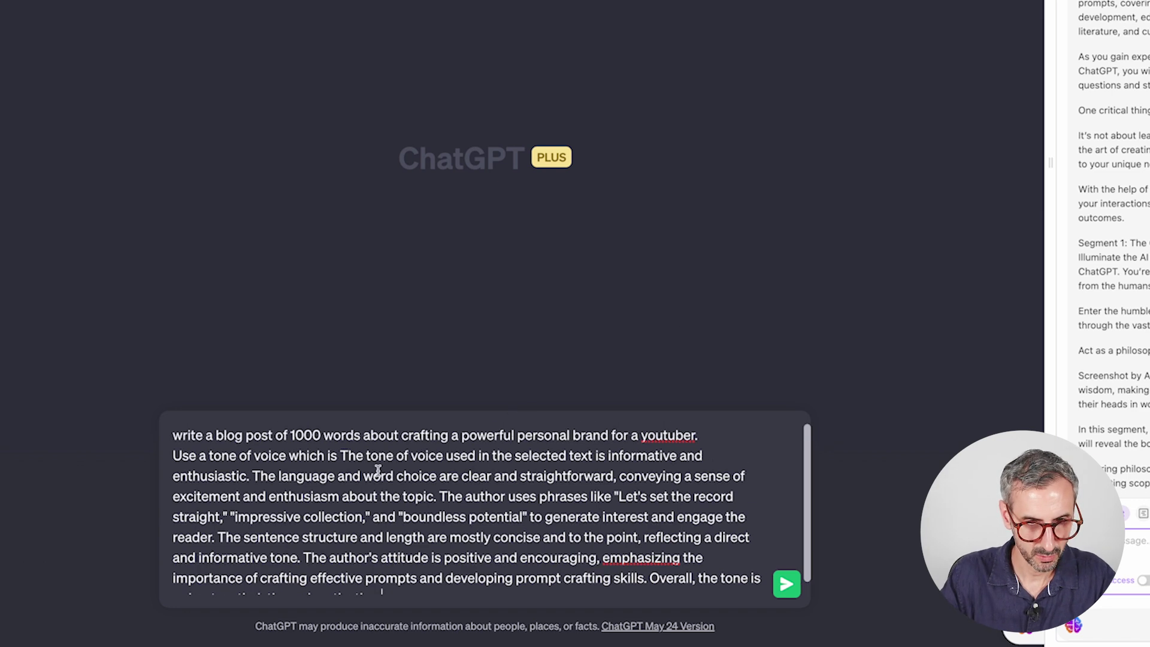
Step: Delete "The tone of voice used in the selected text is" and reword the language sentence to begin "Use language and words that are"
drag(340, 455, 616, 456)
key(BackSpace)
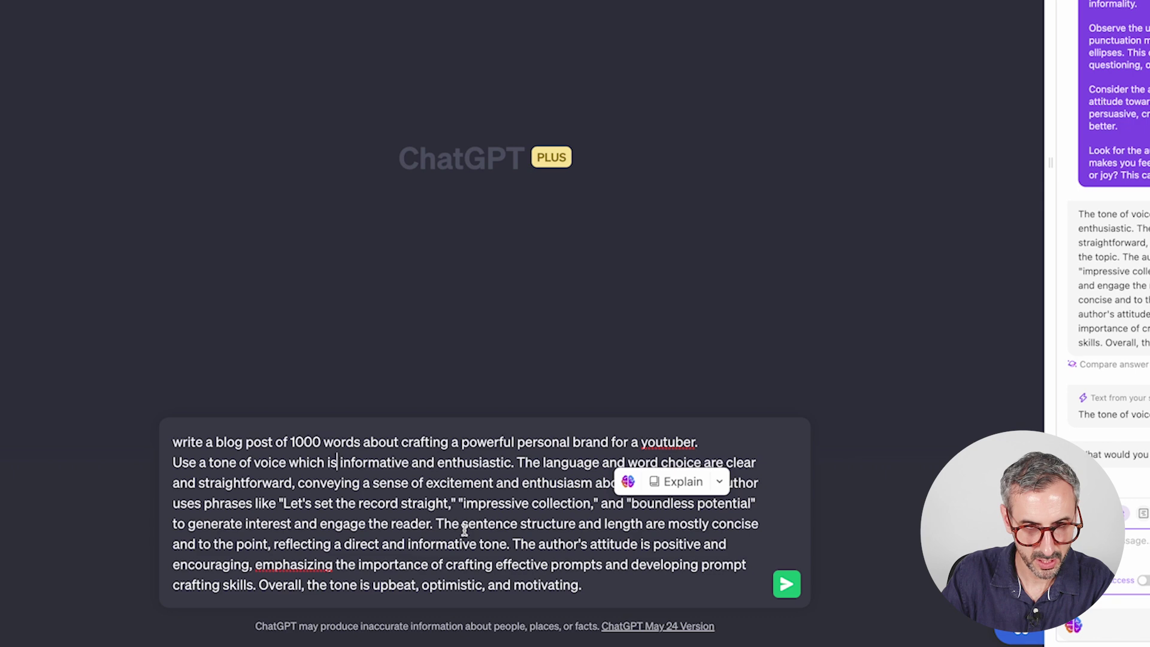
double_click(521, 462)
text(Use)
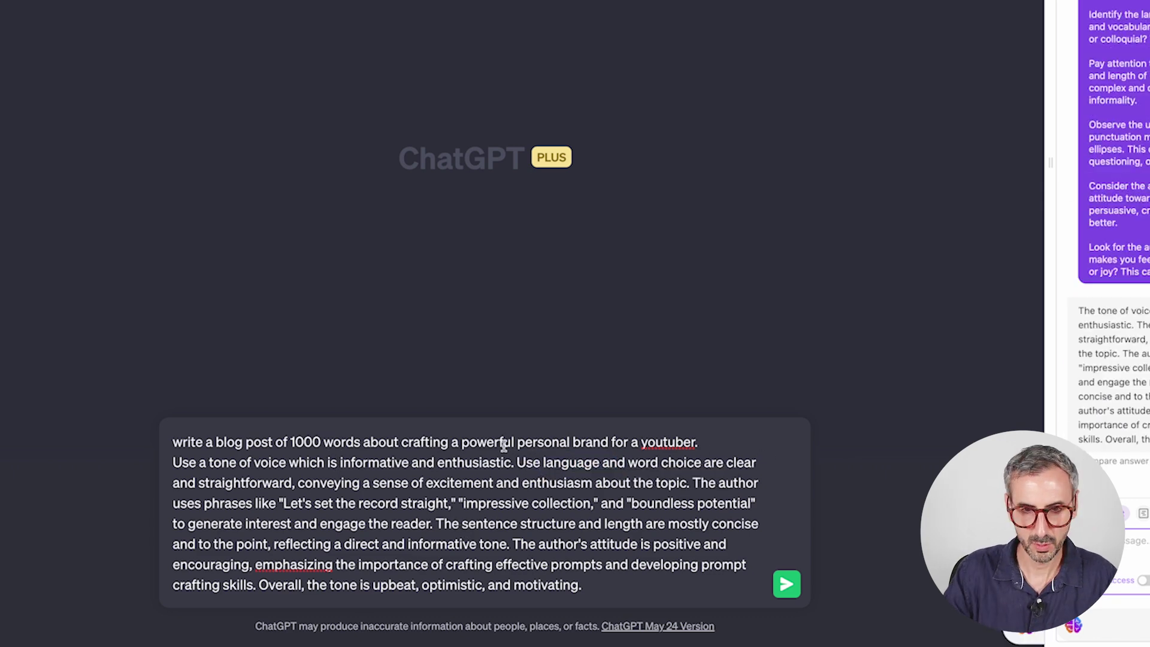
click(659, 463)
text(s)
double_click(689, 463)
text(that)
Step: Replace "The author uses" with "Use", and reword the sentence about structure to begin "Use a sentence structure and length that are"
drag(694, 483, 202, 503)
key(BackSpace)
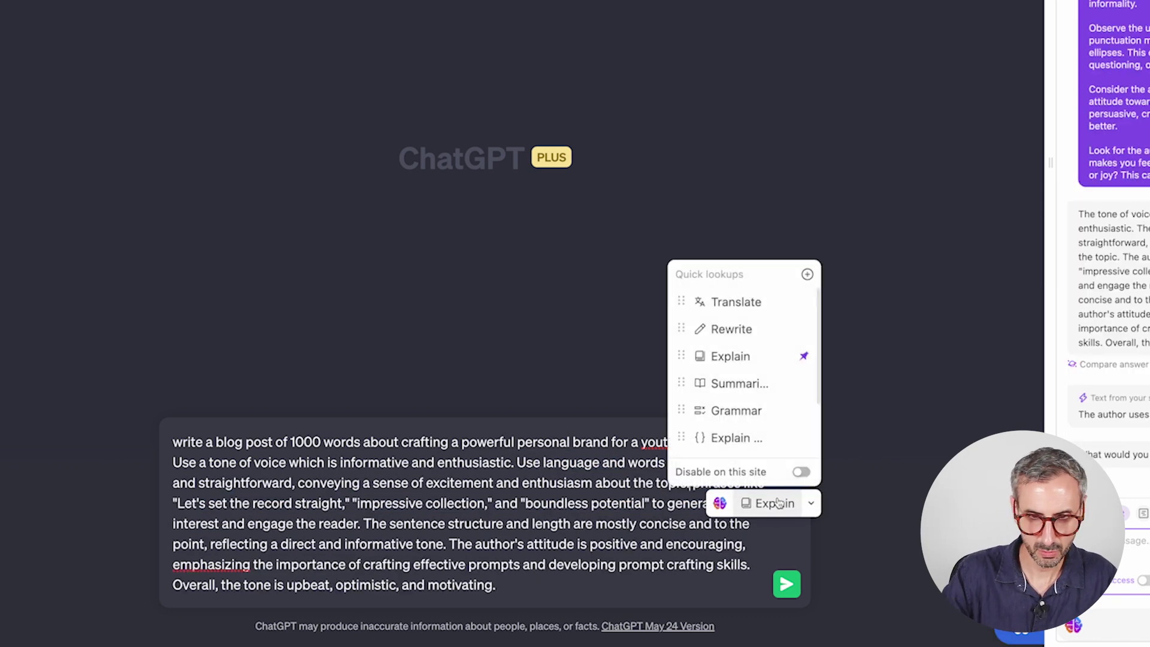
text(Use)
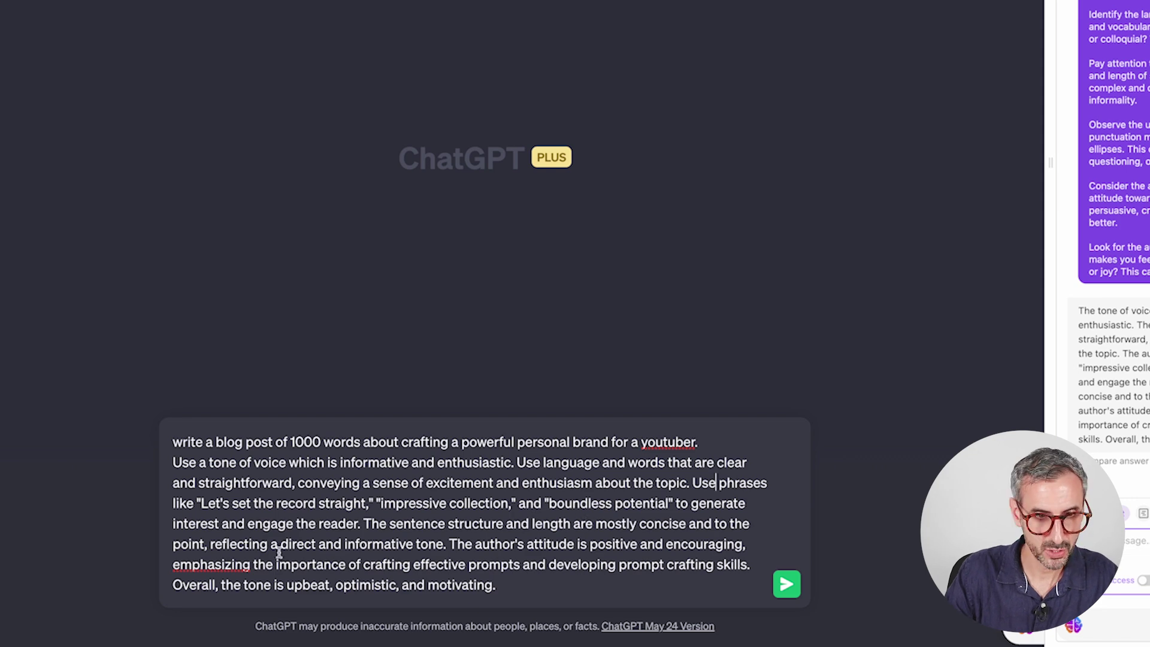
double_click(374, 523)
text(Use a)
key(alt+Right)
key(alt+Right)
key(alt+Right)
key(alt+Right)
text(that)
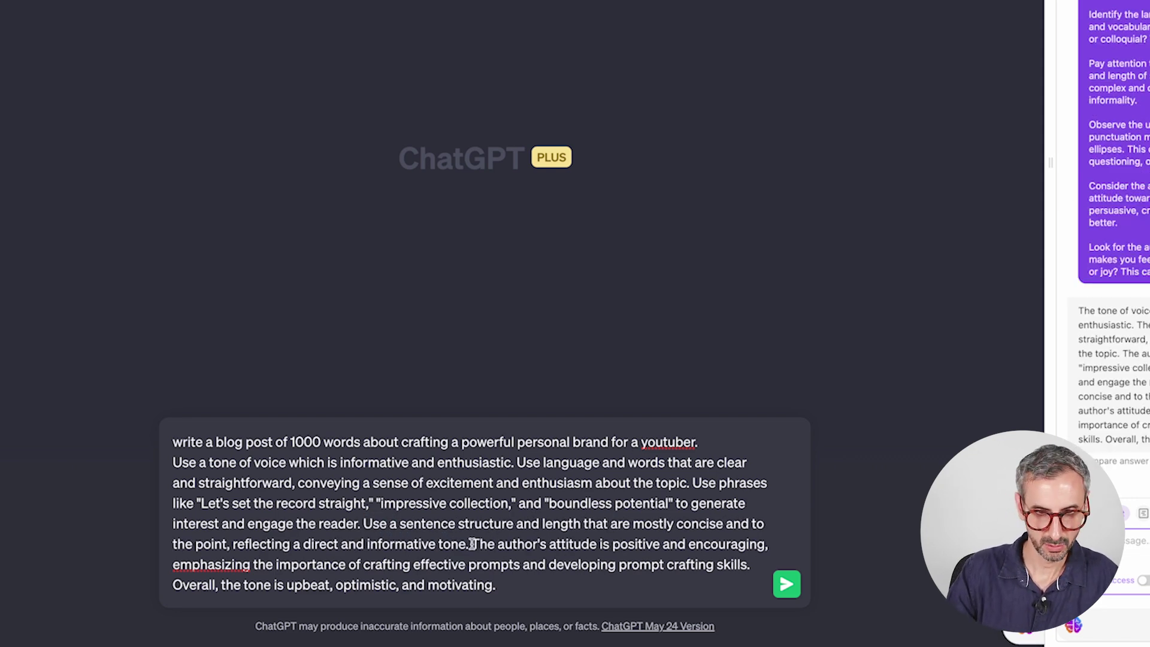
Step: Reword to "The attitude should be", emphasizing "building a strong personal brand when starting a youtube channel.", and send the prompt
double_click(521, 544)
key(BackSpace)
double_click(551, 543)
text(should be)
drag(365, 564, 746, 563)
text(building a strong personal brand when starting a youtube channel.)
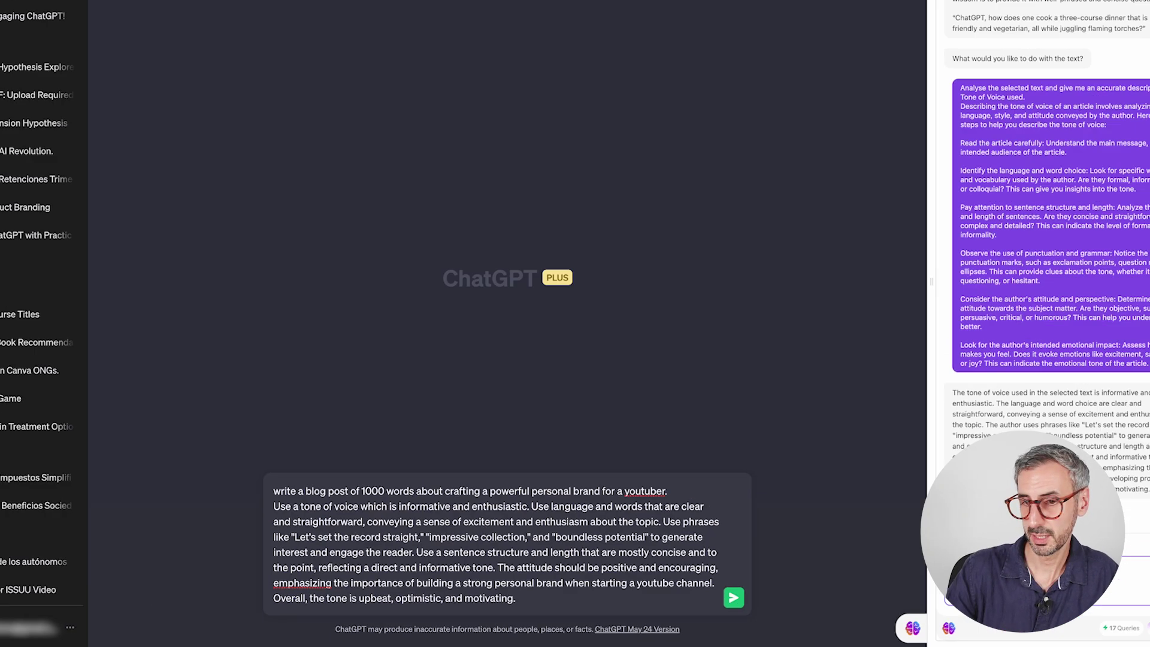
click(786, 584)
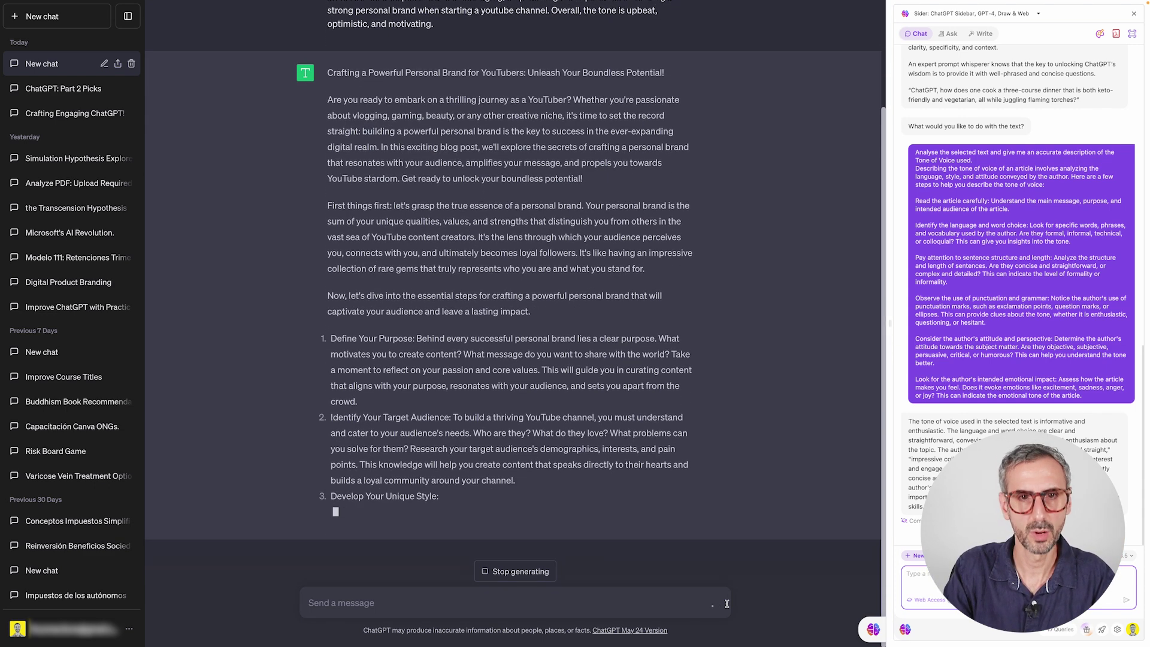
Step: Compare the introduction and first numbered points of the generated blog post with the tone requested in the prompt
scroll(769, 470, up, 3)
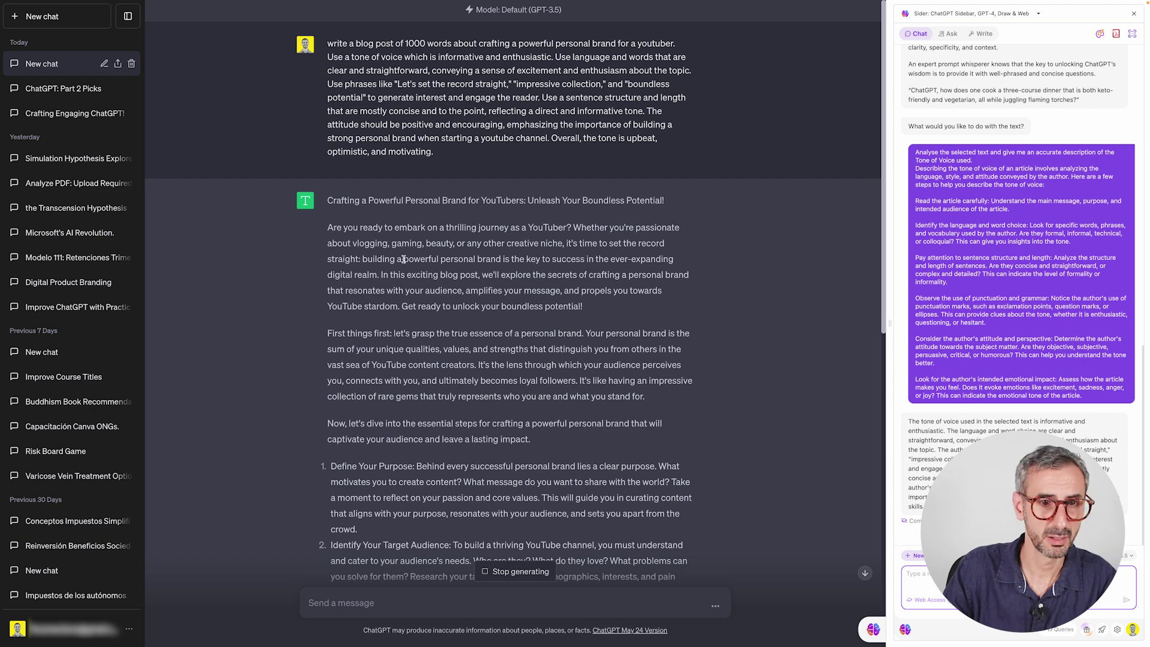
scroll(532, 256, down, 1)
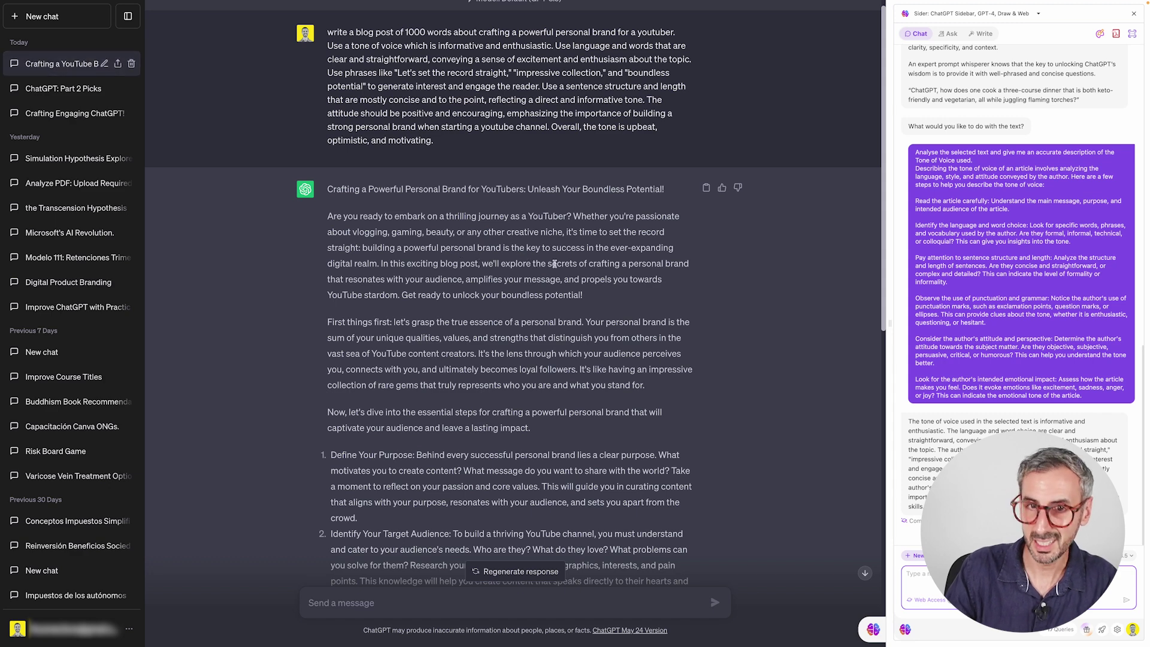
scroll(635, 259, down, 1)
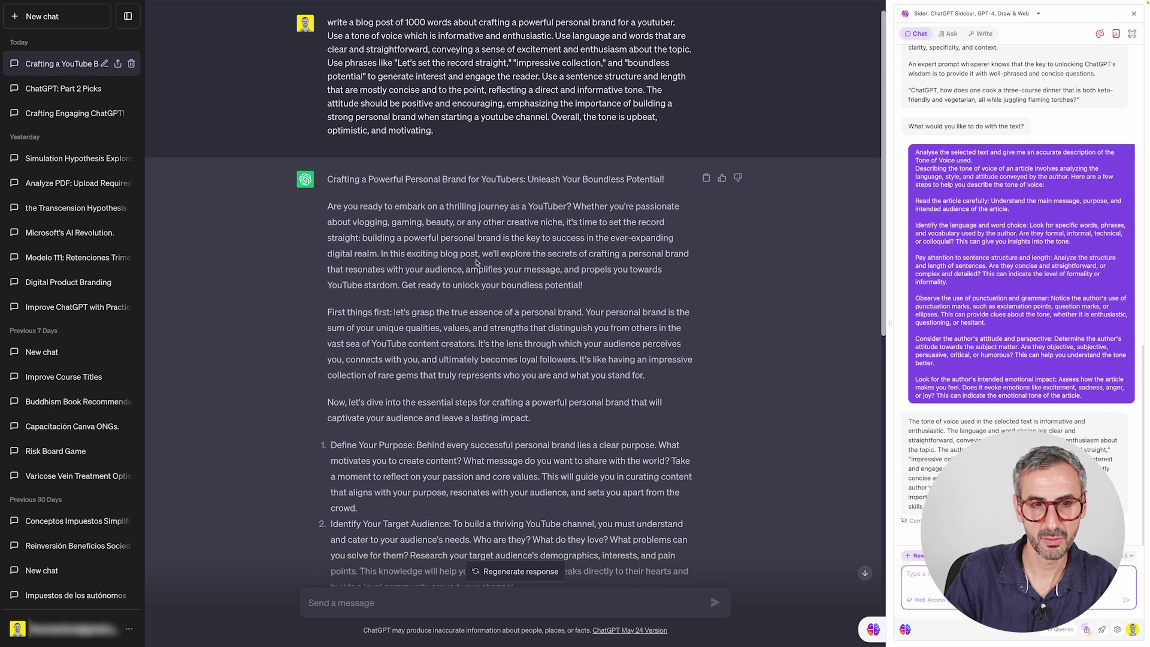
scroll(393, 259, down, 5)
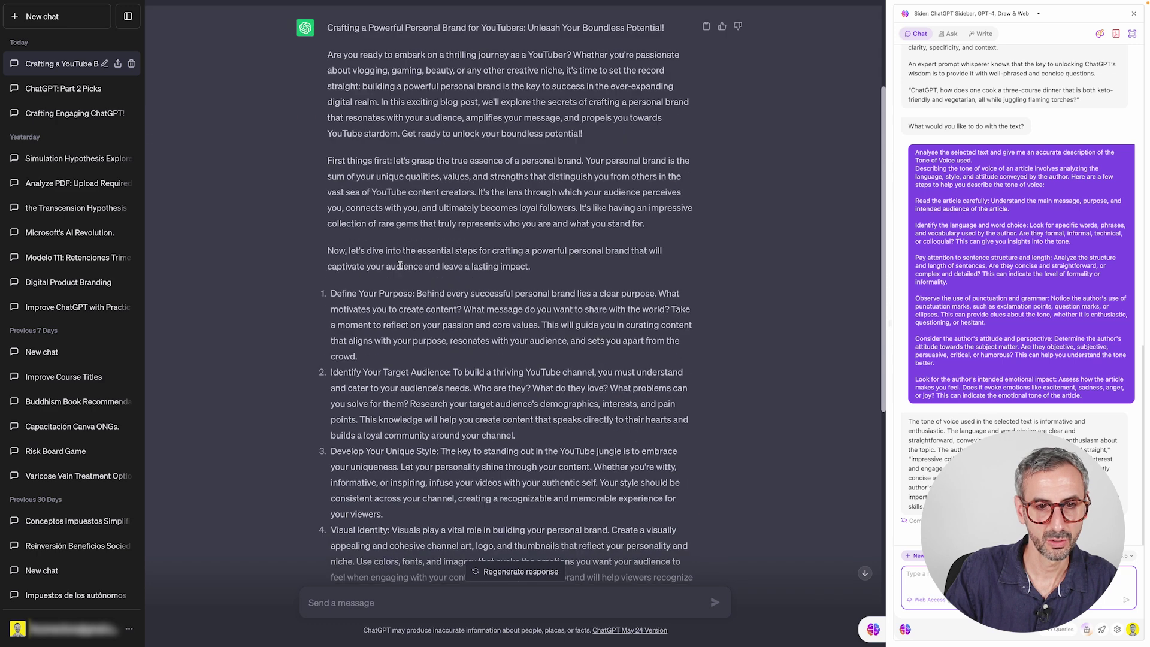
scroll(347, 263, down, 4)
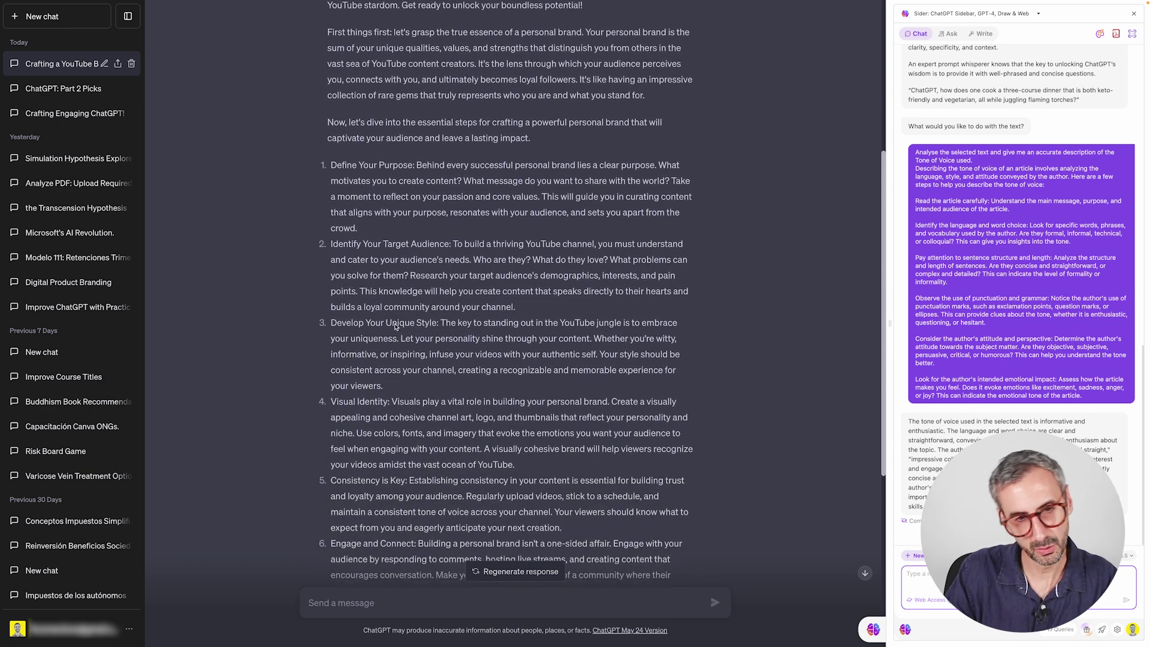
scroll(402, 352, down, 1)
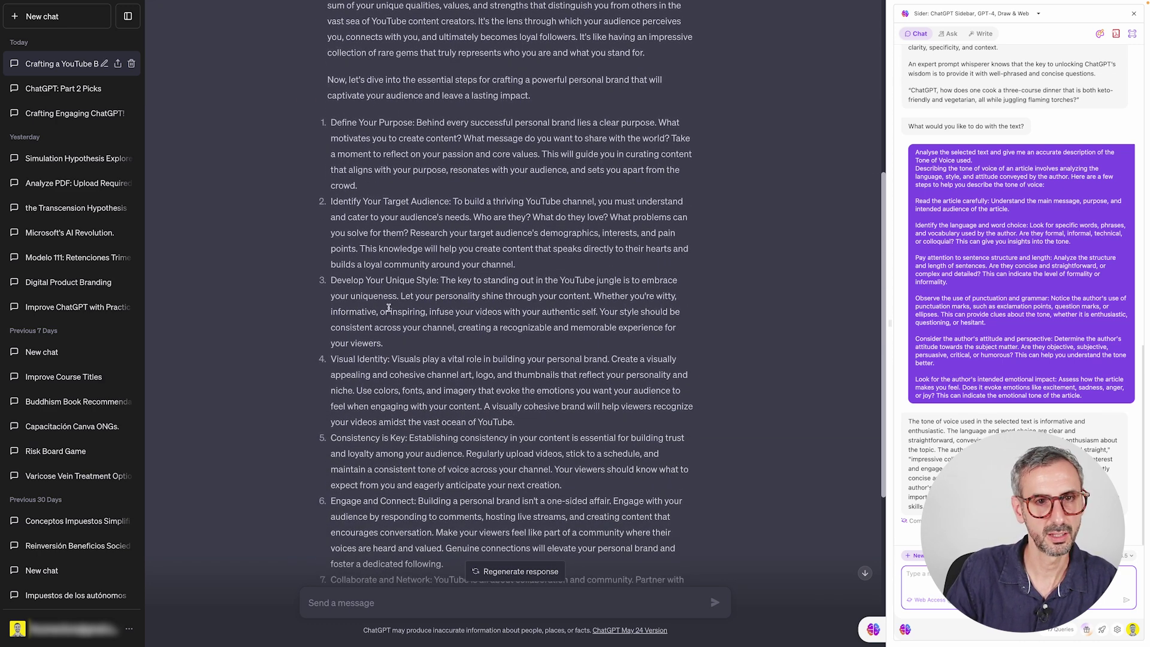
scroll(386, 302, up, 3)
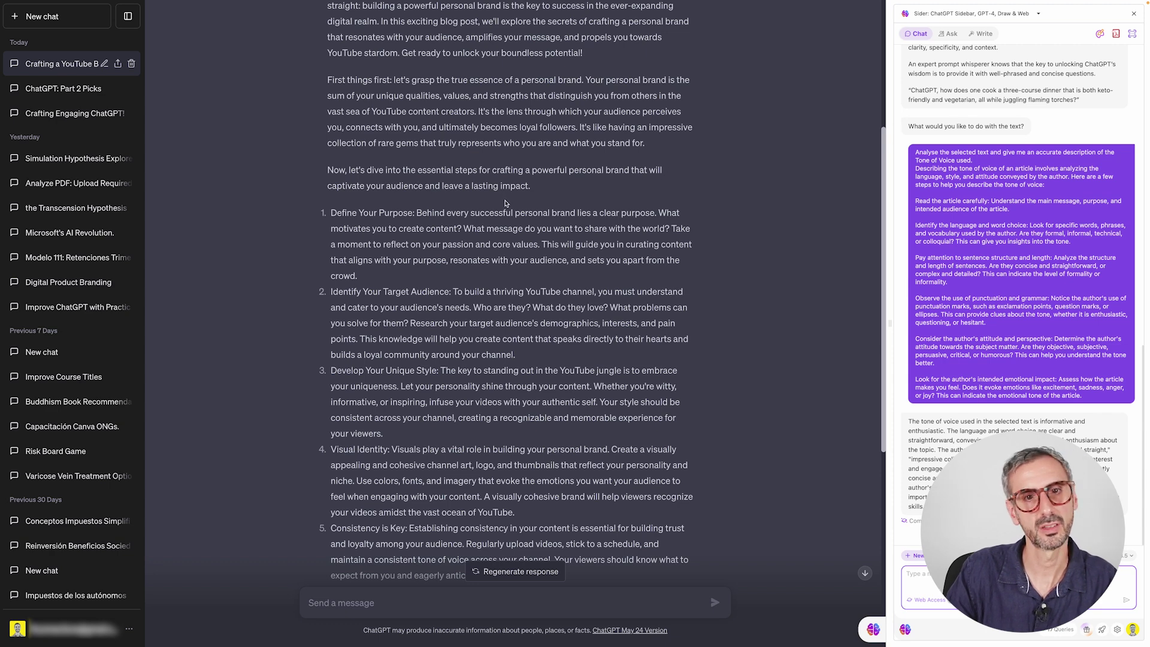
Step: Go through the headings of the blog post's numbered points and read on to its closing paragraph
scroll(506, 207, down, 1)
drag(329, 207, 419, 211)
drag(328, 286, 451, 287)
drag(322, 366, 448, 365)
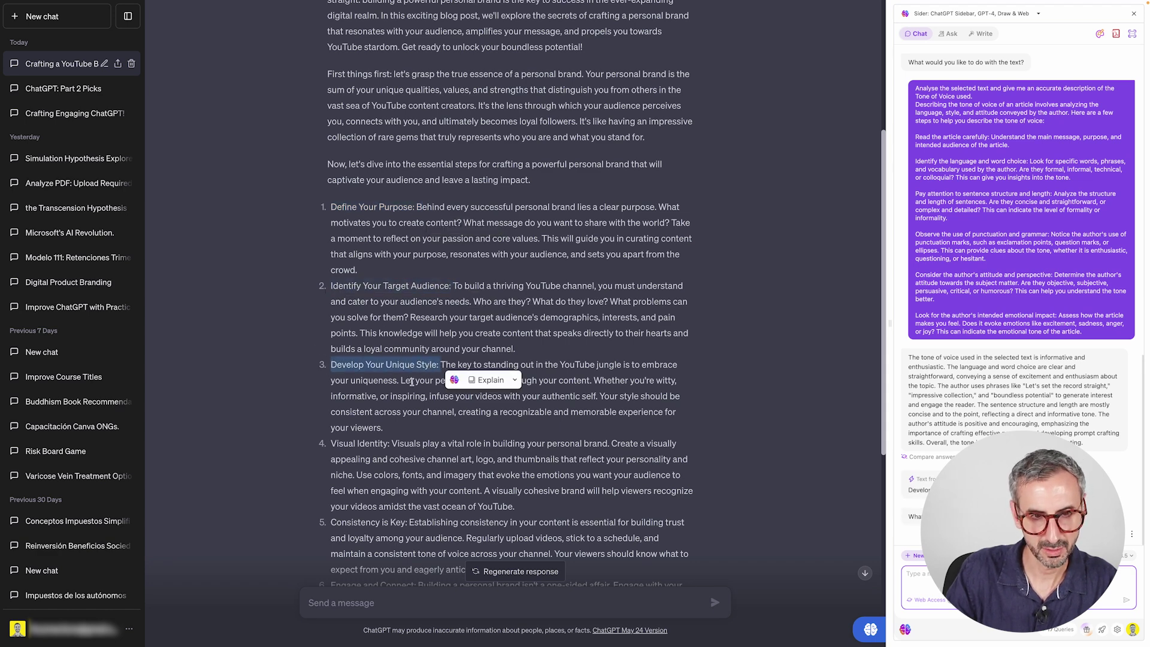
drag(328, 443, 393, 443)
scroll(383, 448, down, 1)
drag(327, 466, 409, 465)
click(388, 512)
scroll(413, 497, down, 4)
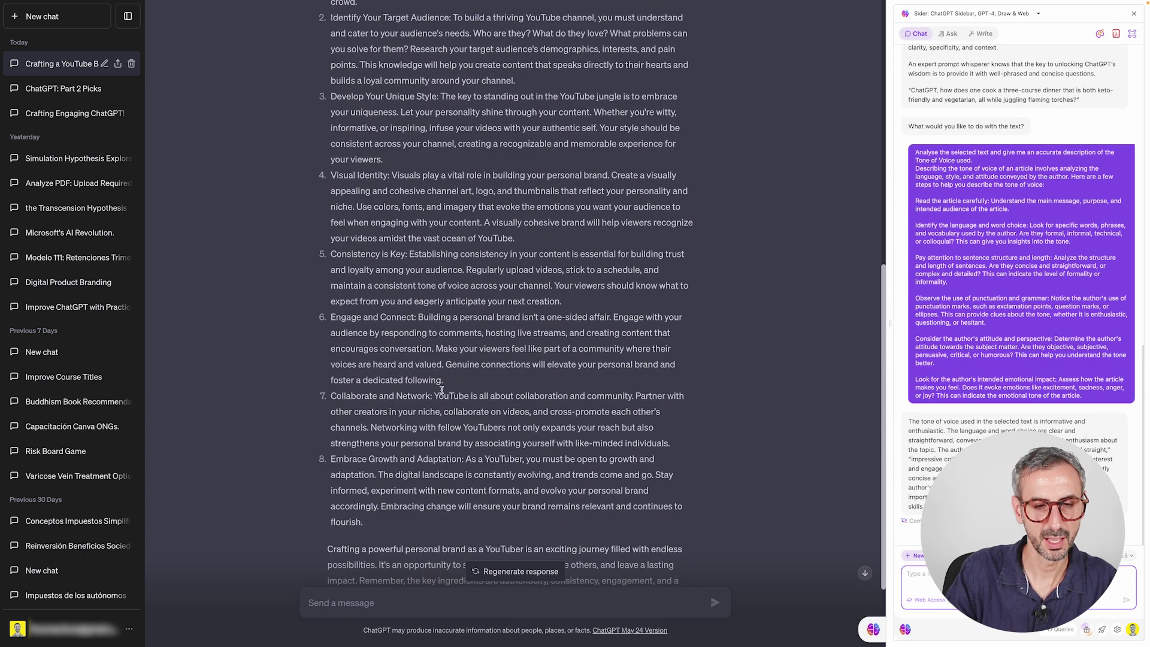
scroll(396, 462, down, 2)
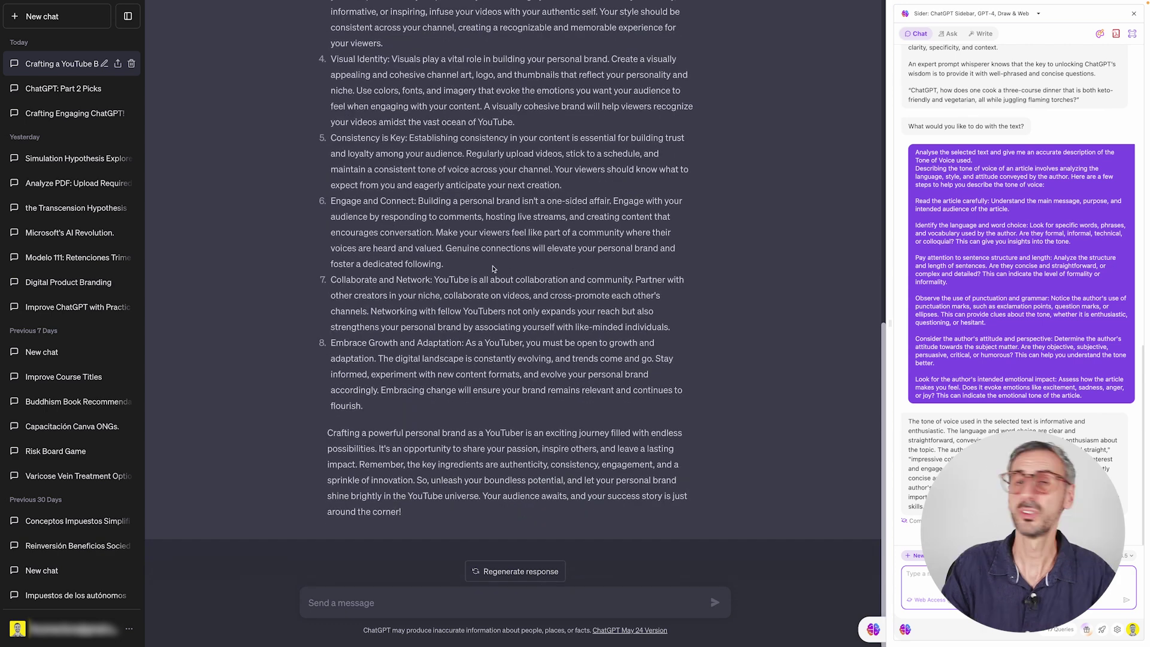
scroll(566, 460, up, 6)
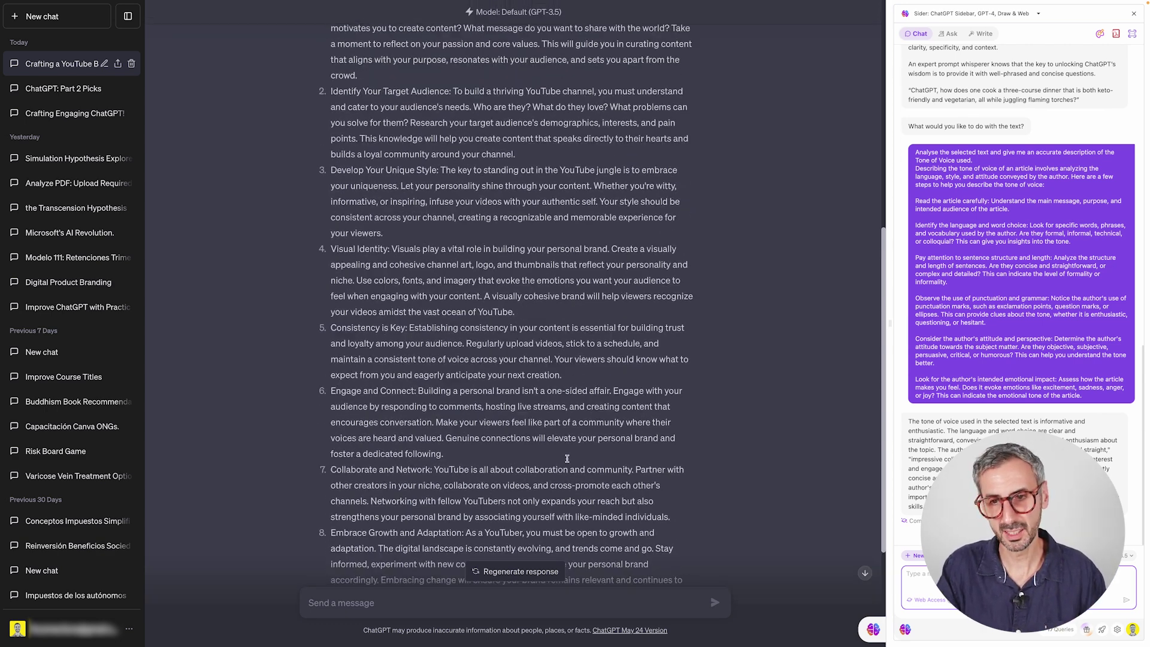
scroll(534, 399, up, 3)
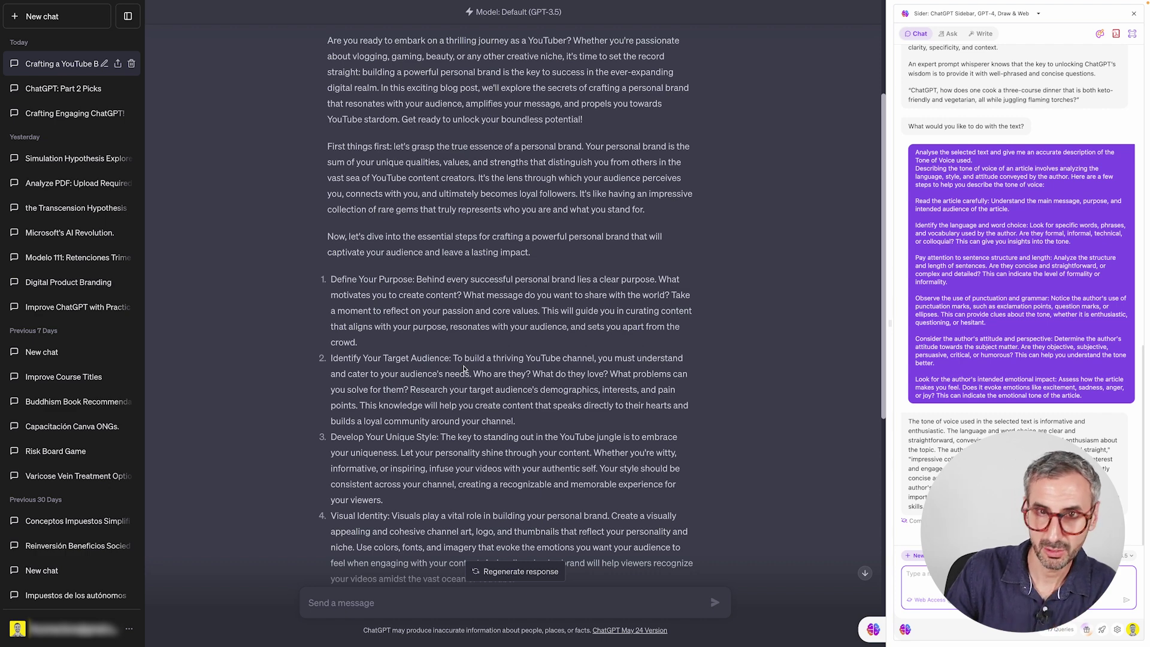
scroll(470, 358, down, 2)
scroll(966, 401, up, 10)
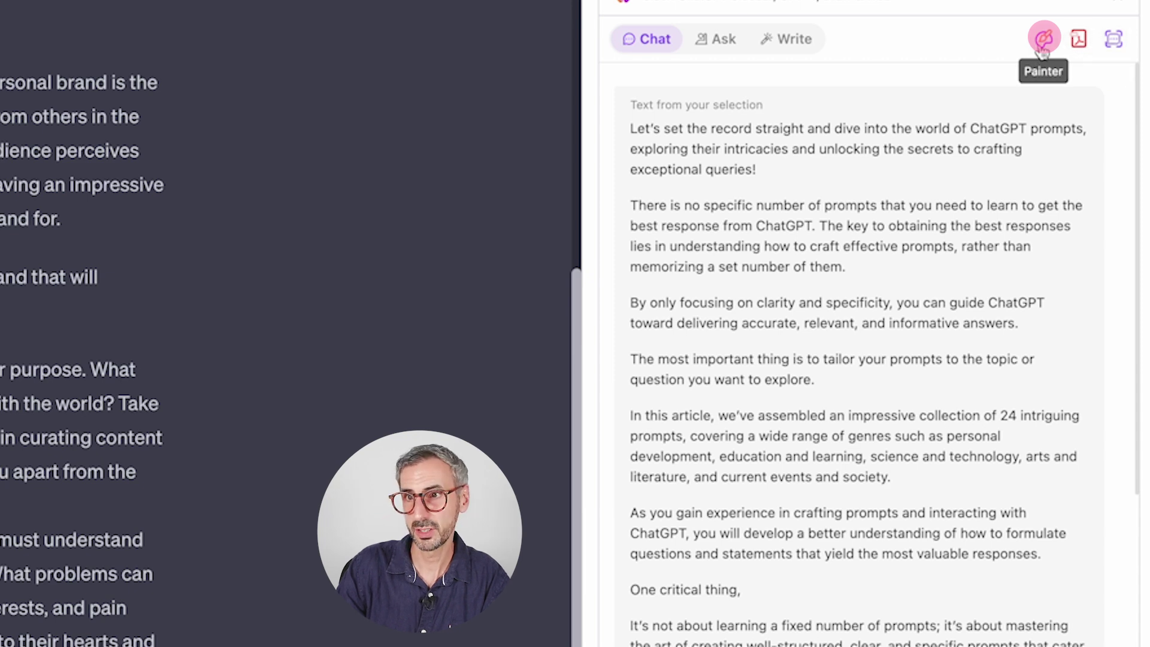
Step: Open Sider's Painter and generate four images from the prompt "a robot picking up yellow flowers in a space-like environment"
click(1043, 47)
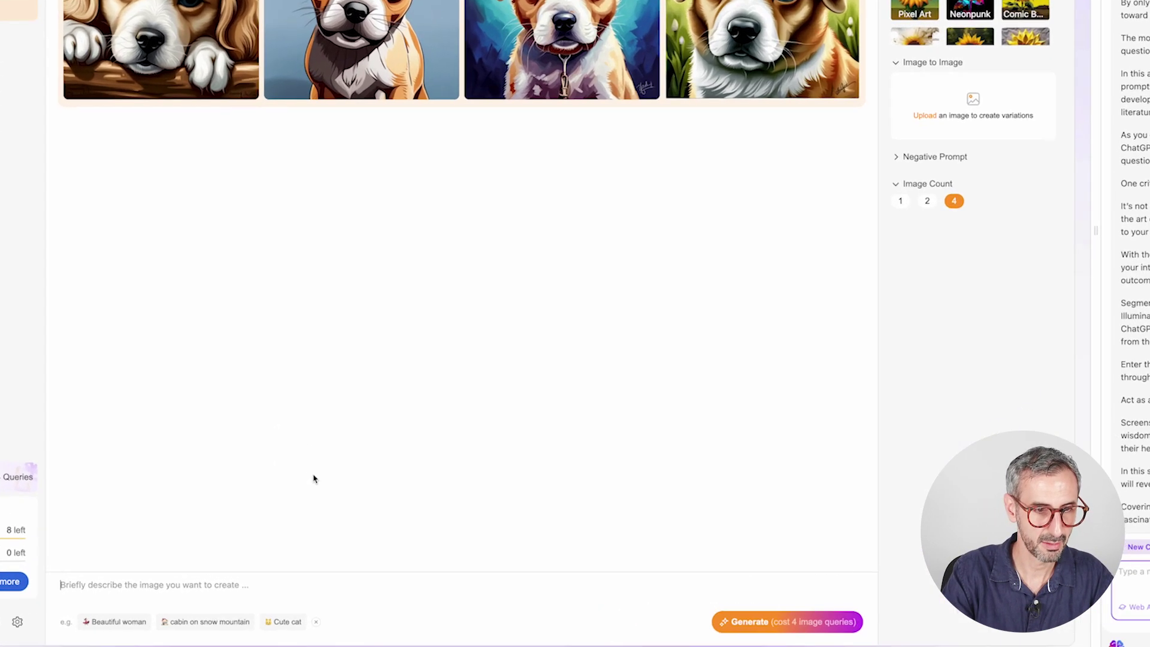
text(a robot picki)
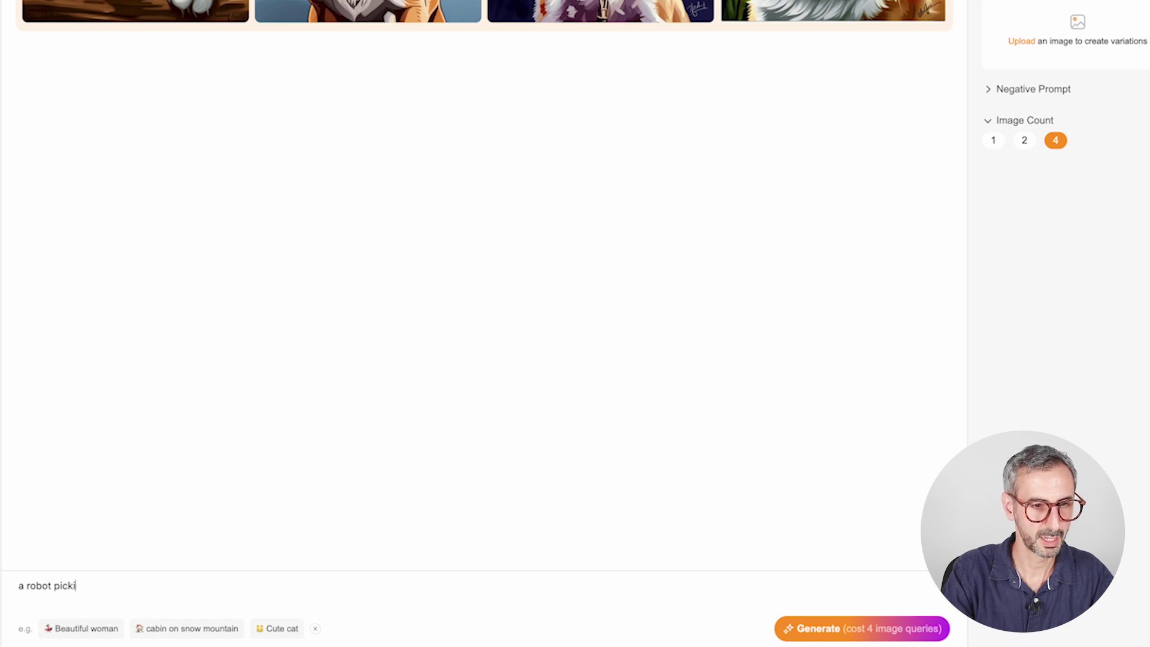
text(ng up yellow f)
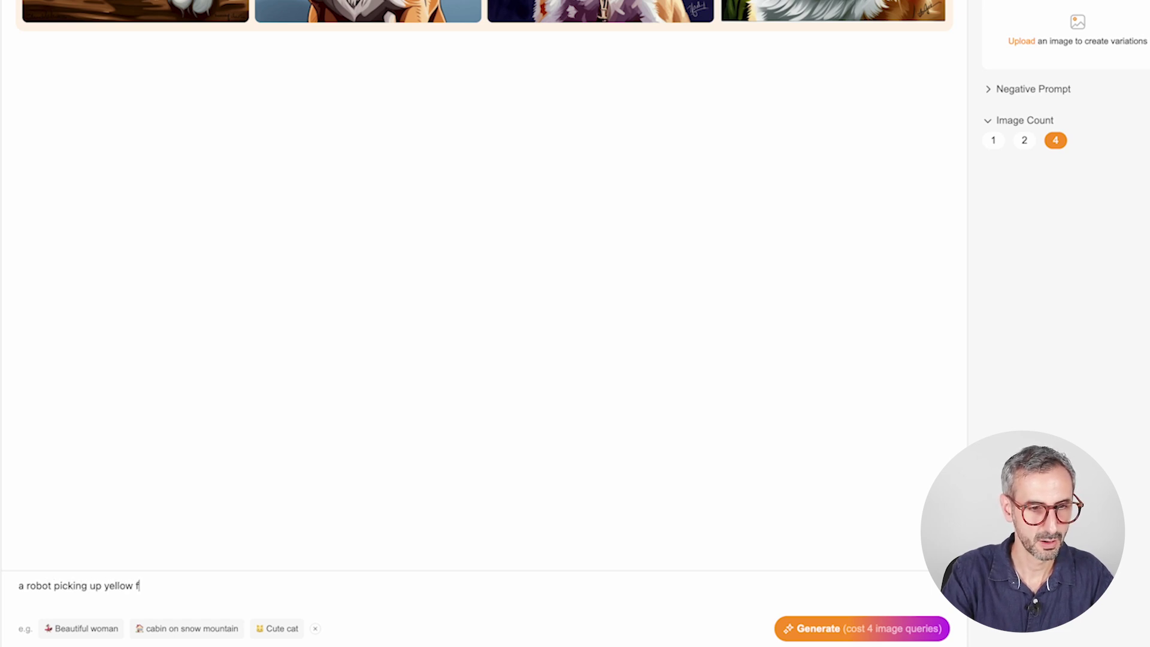
text(lowers in)
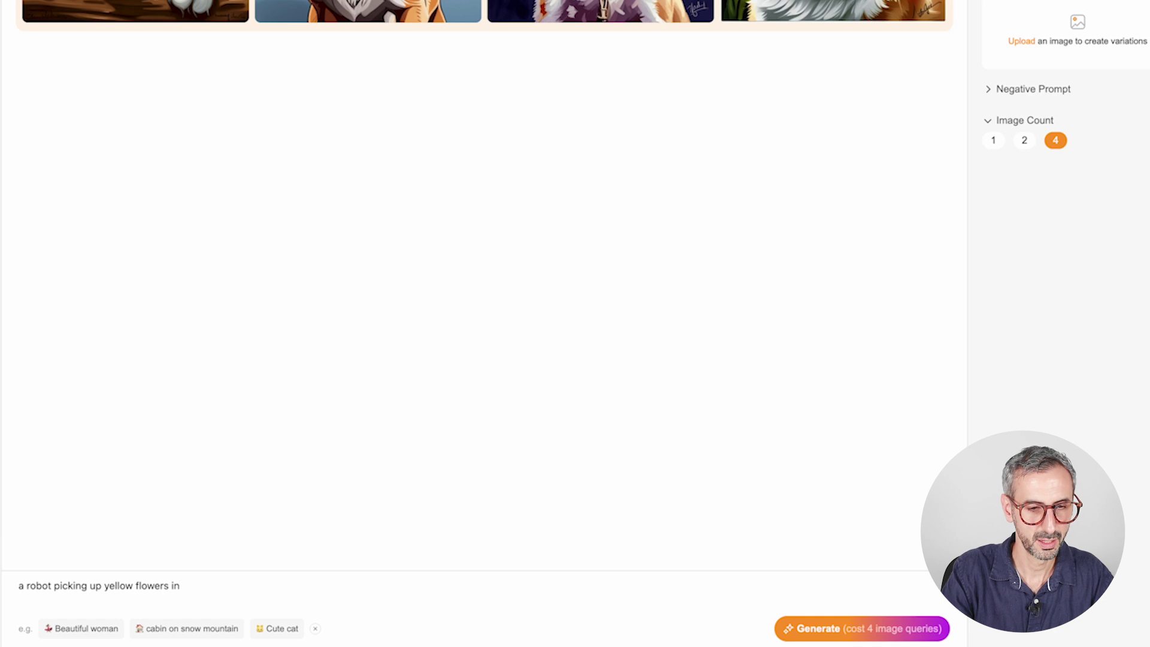
text( a space)
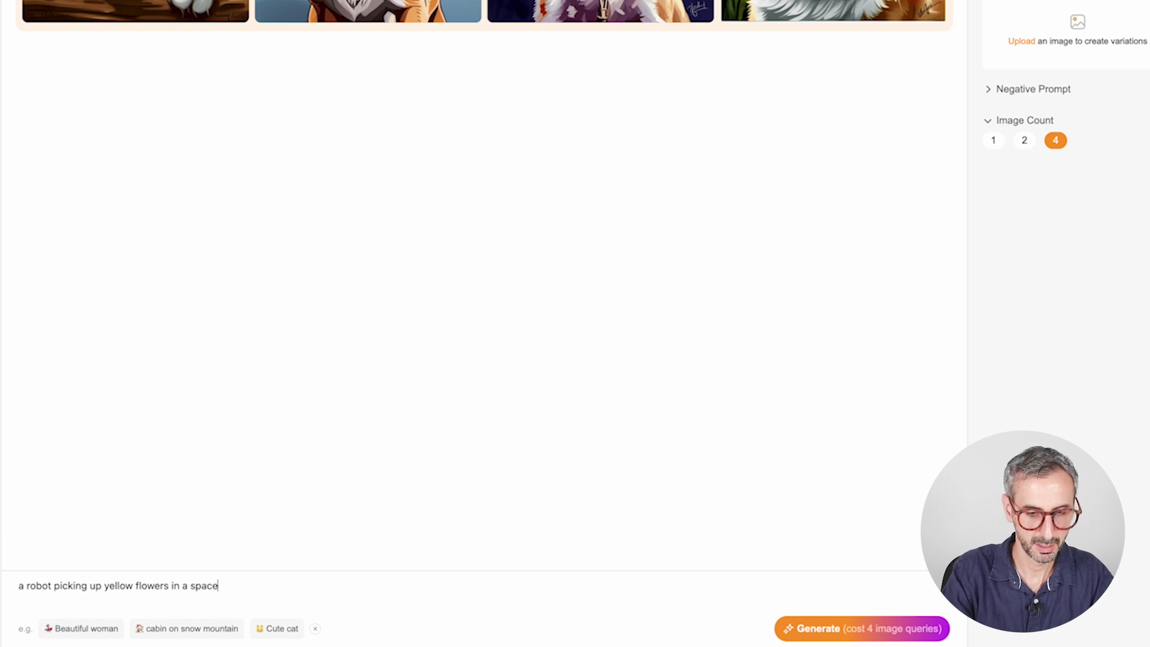
text(-like env)
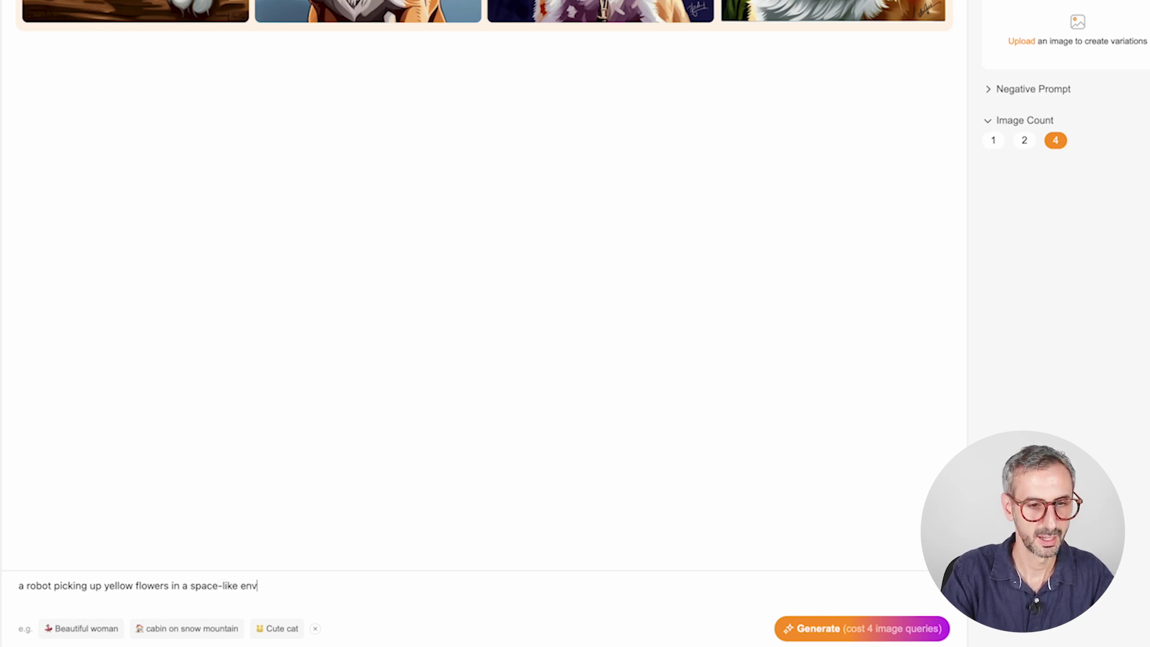
text(ironem)
key(BackSpace)
key(BackSpace)
text(ment)
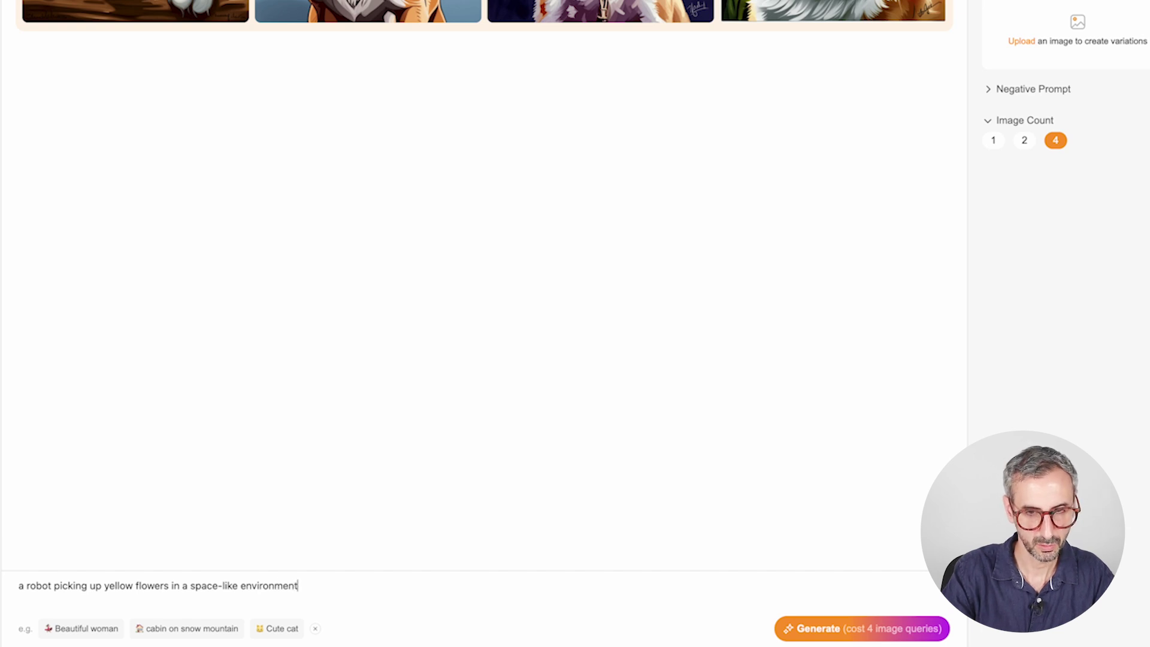
click(886, 626)
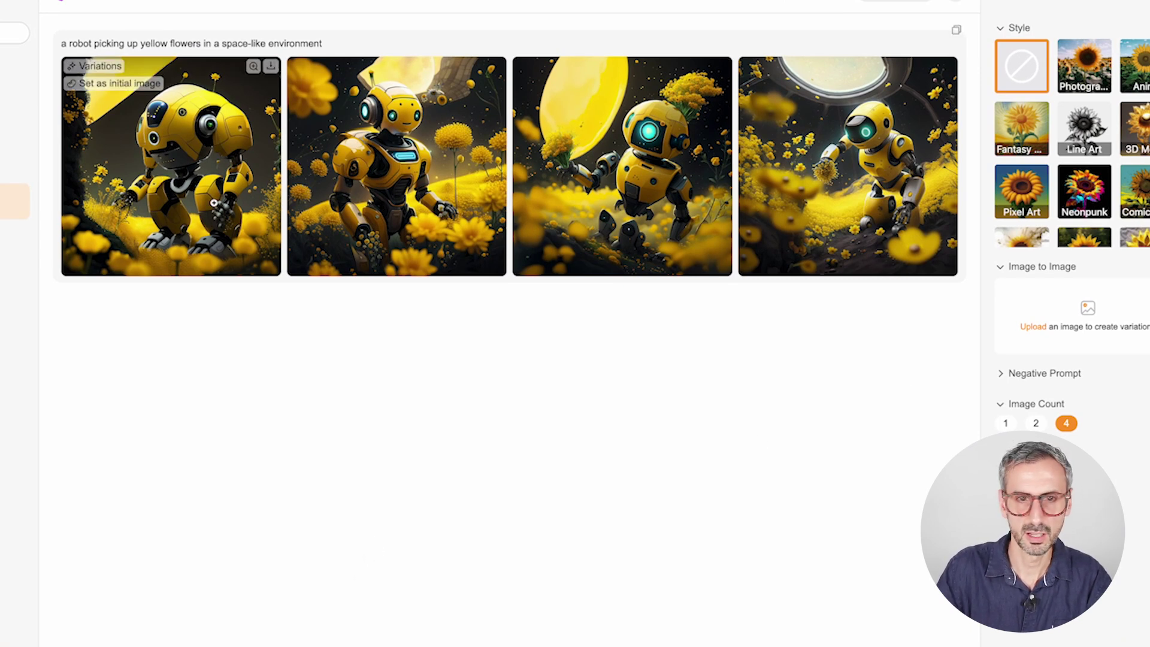
Step: Upscale the first generated robot image and download the upscaled version
mouse_move(176, 82)
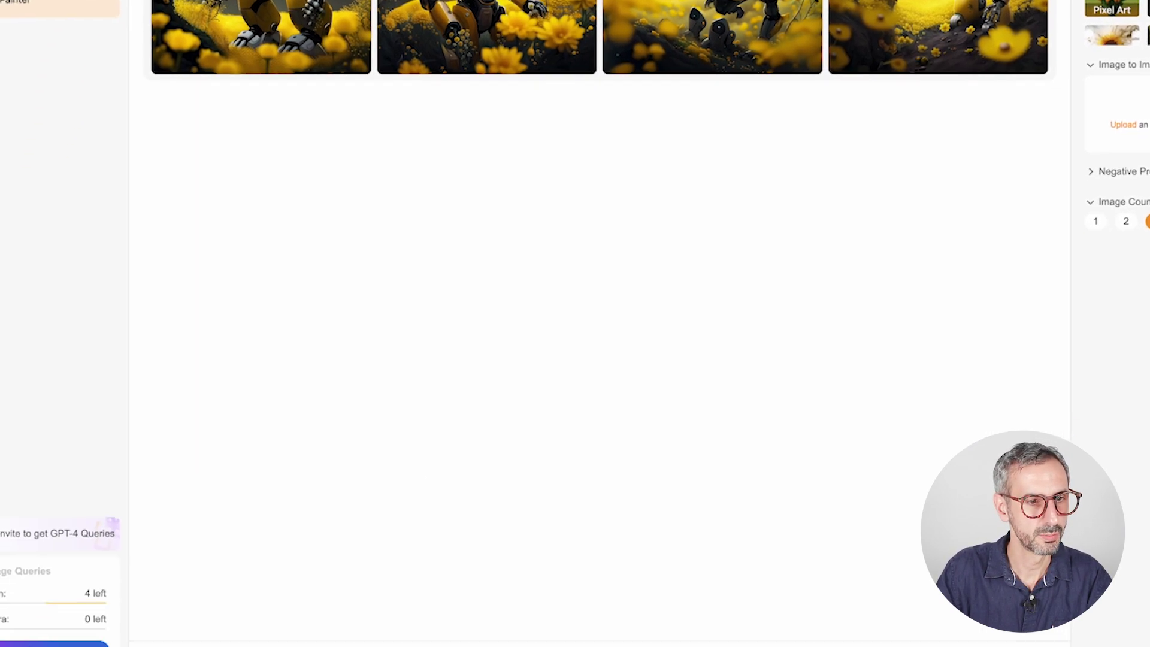
drag(118, 516, 147, 522)
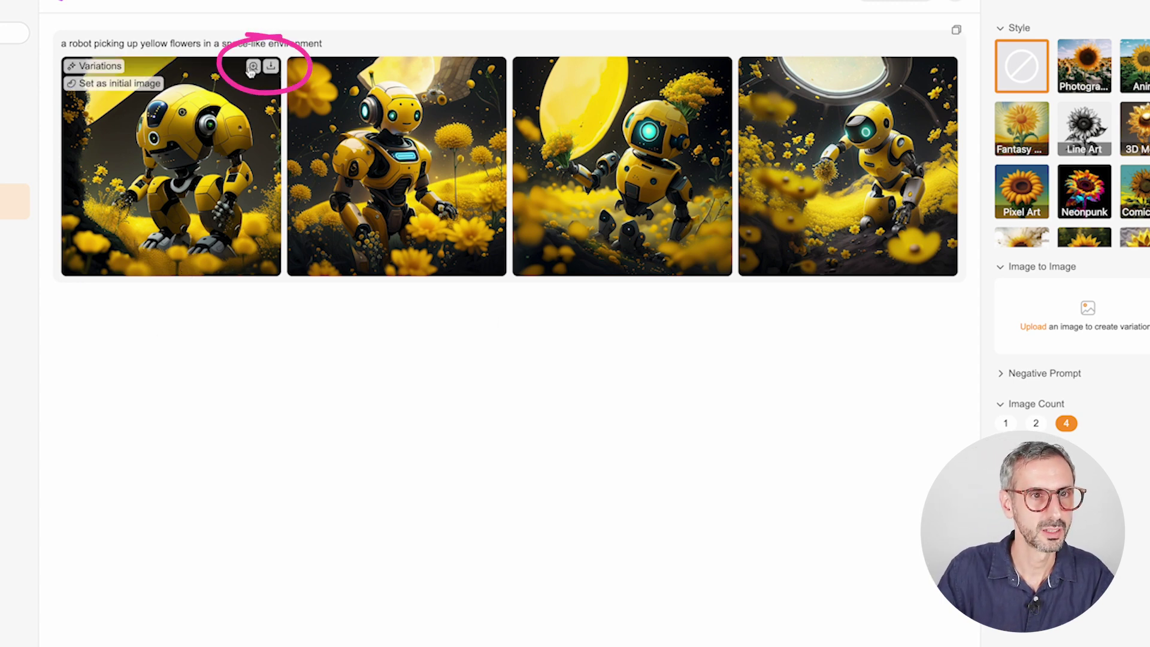
click(252, 68)
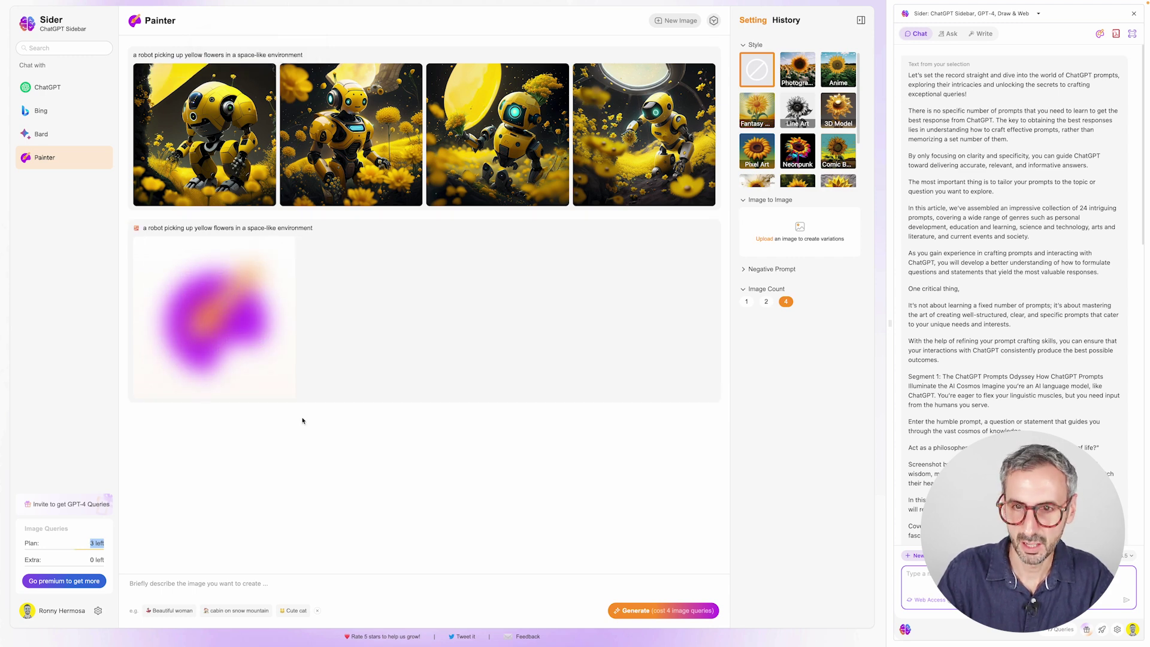
mouse_move(260, 269)
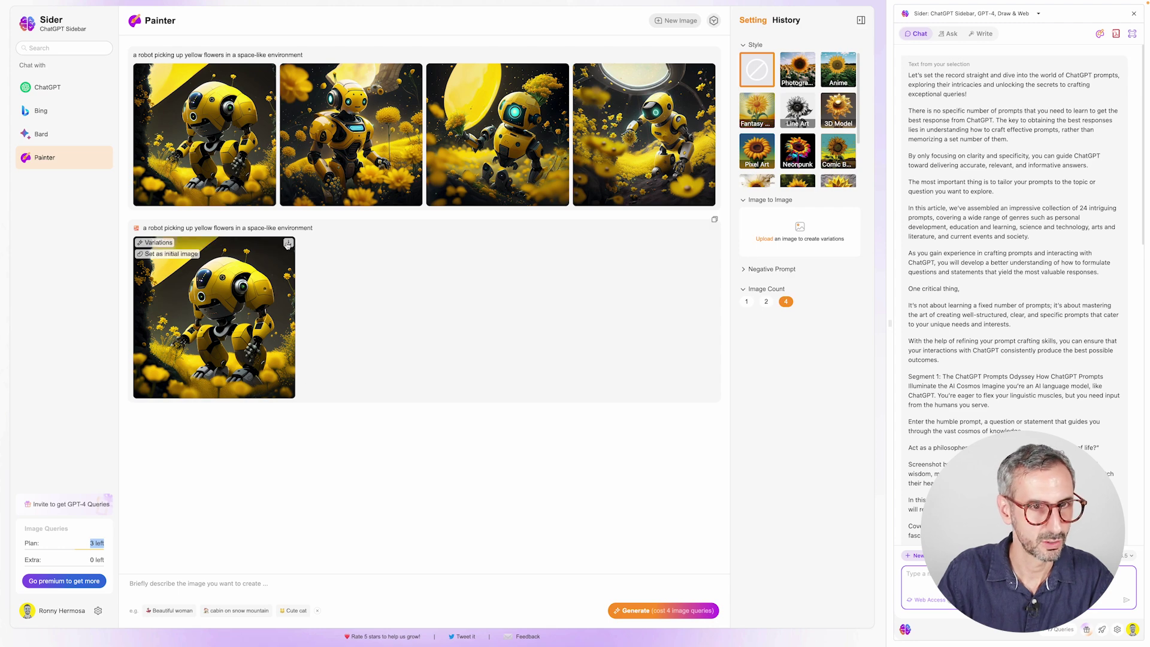
click(287, 245)
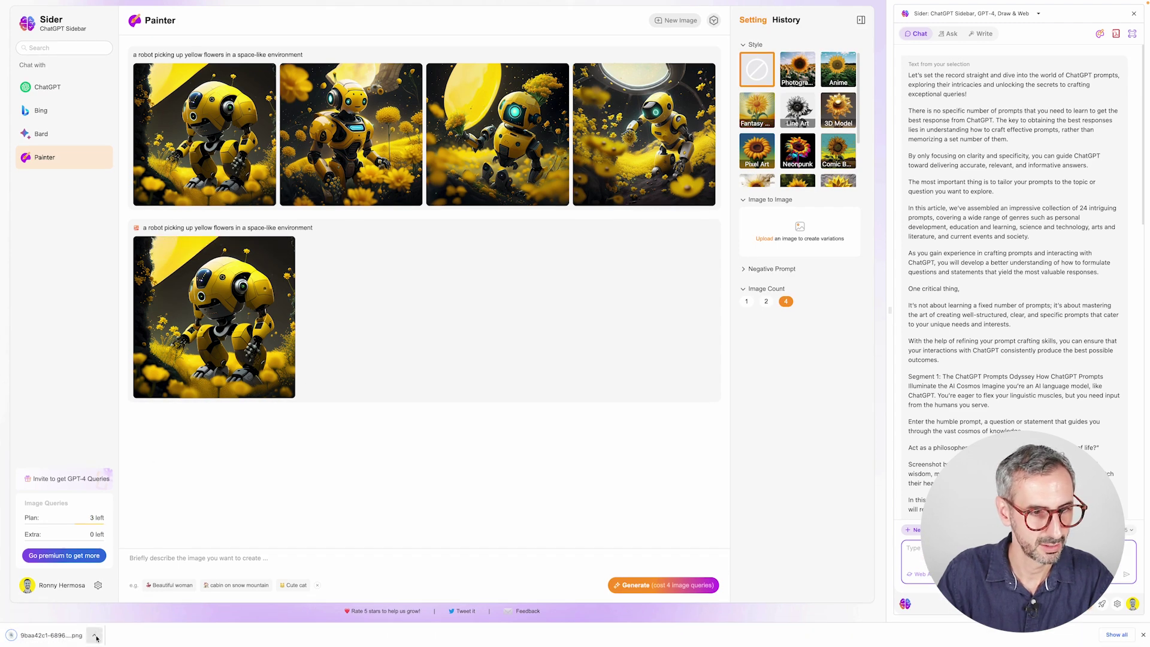
click(96, 637)
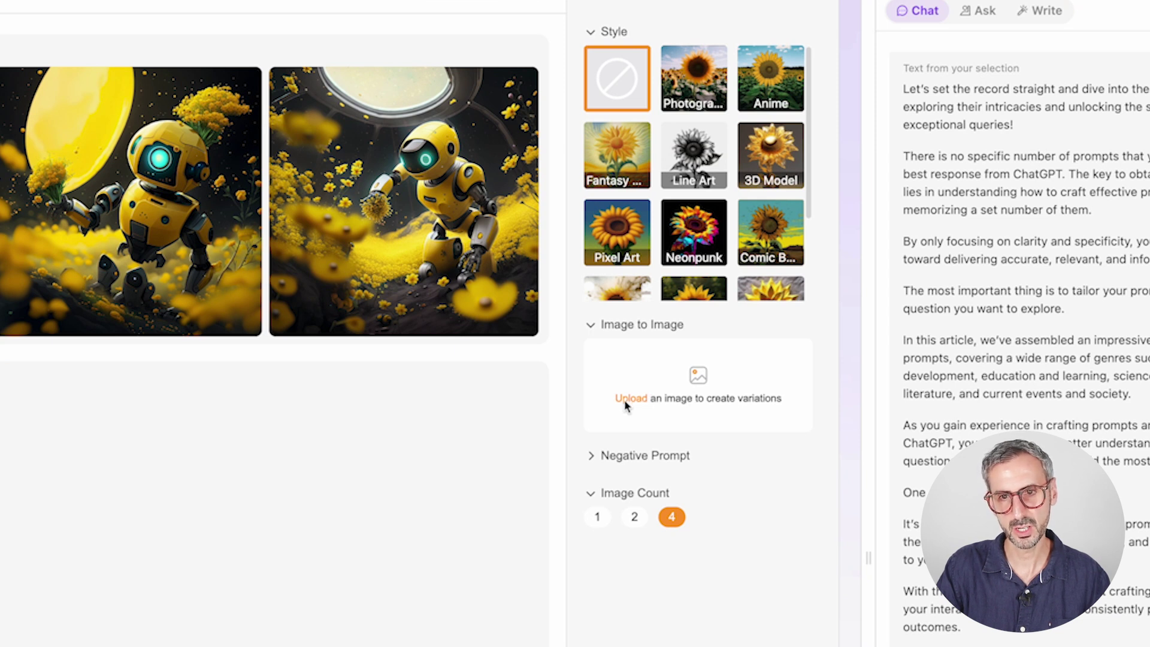
Step: Look through all the available image style presets, down to Low Poly and Isometric
scroll(672, 242, down, 2)
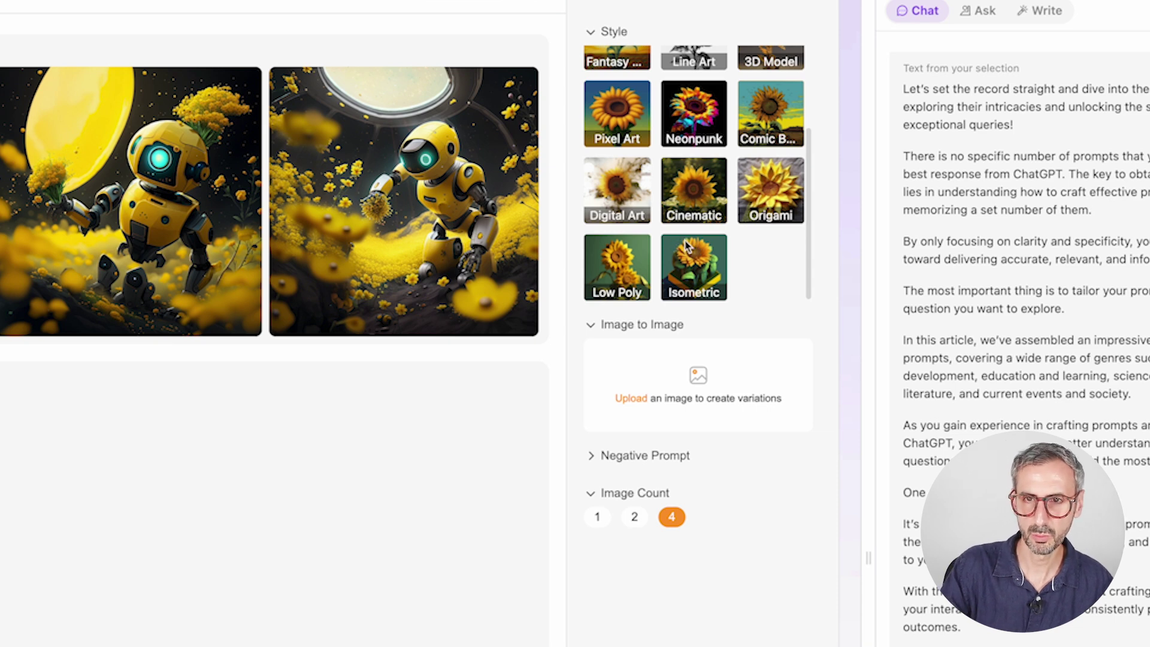
scroll(665, 228, up, 2)
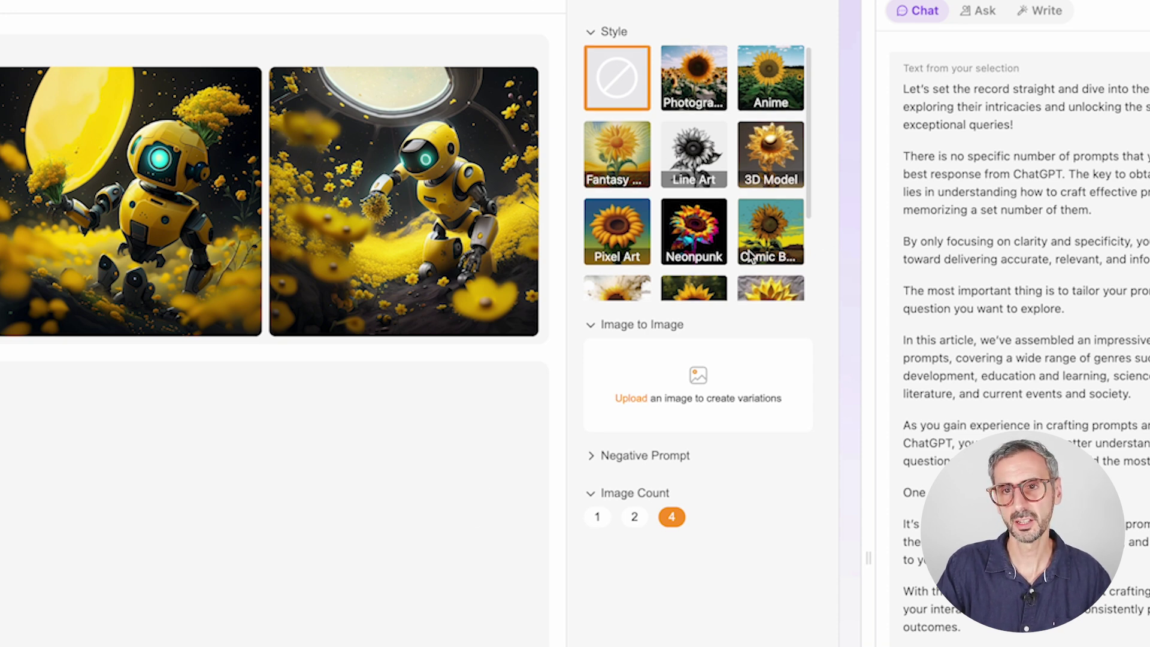
scroll(752, 254, down, 3)
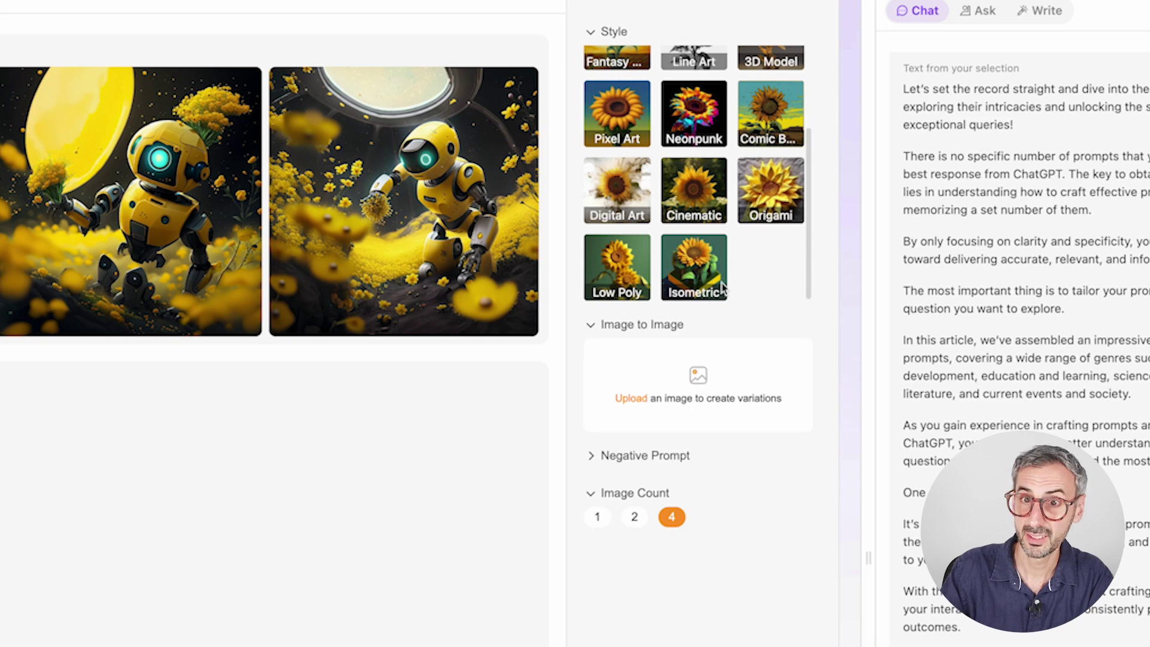
scroll(681, 271, up, 3)
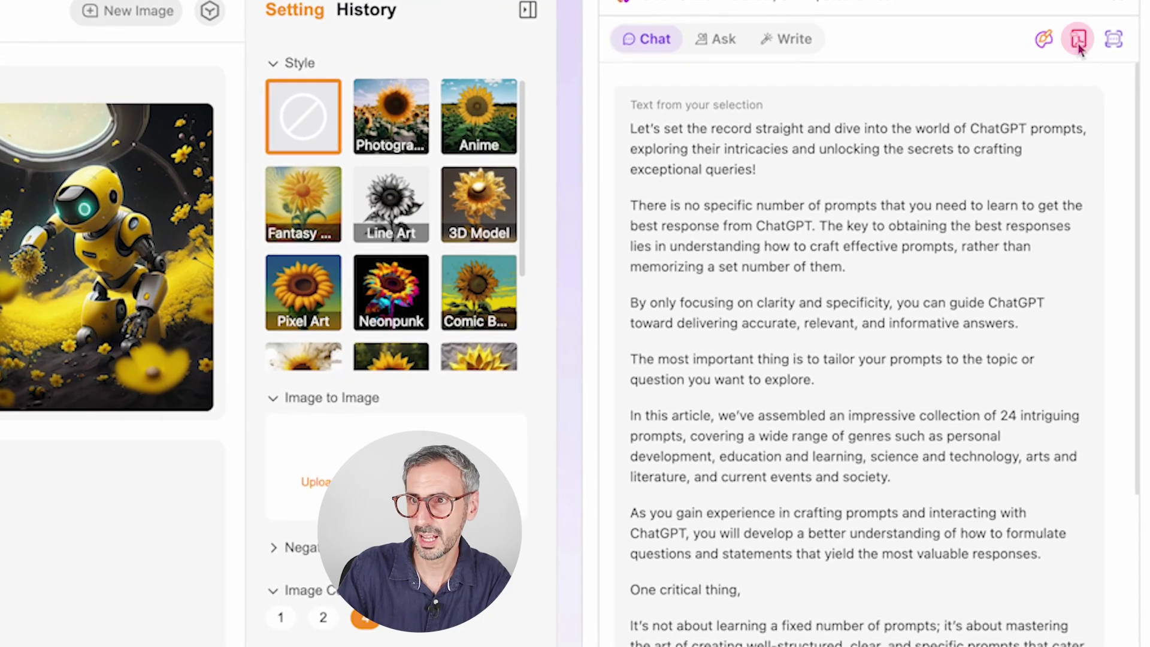
Step: Open Sider's ChatPDF page for uploading and chatting with PDF files
click(1078, 41)
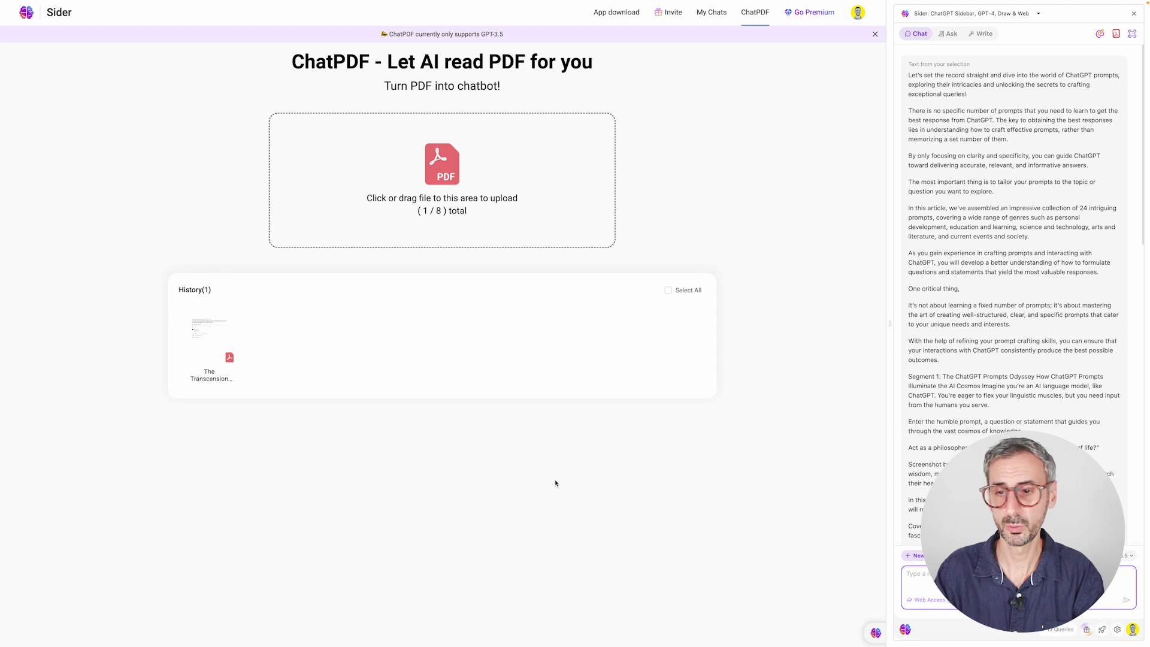
mouse_move(92, 3)
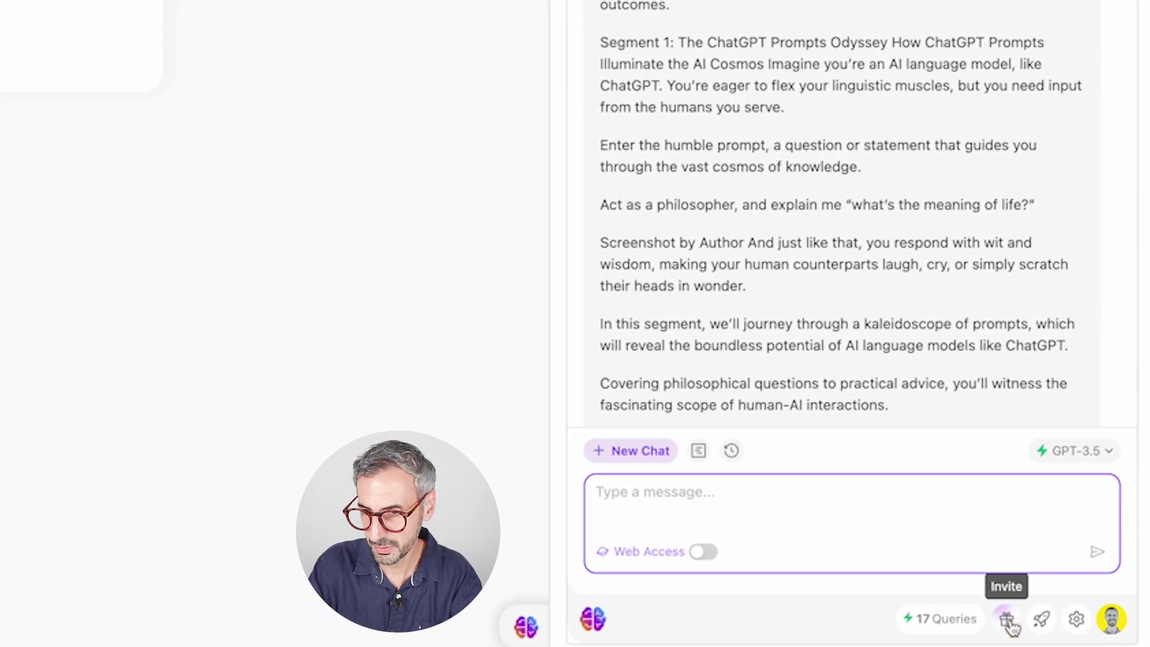
Step: Open the Invite & Rewards offer, go through its query rewards and referral steps, and copy the invitation link
click(1008, 622)
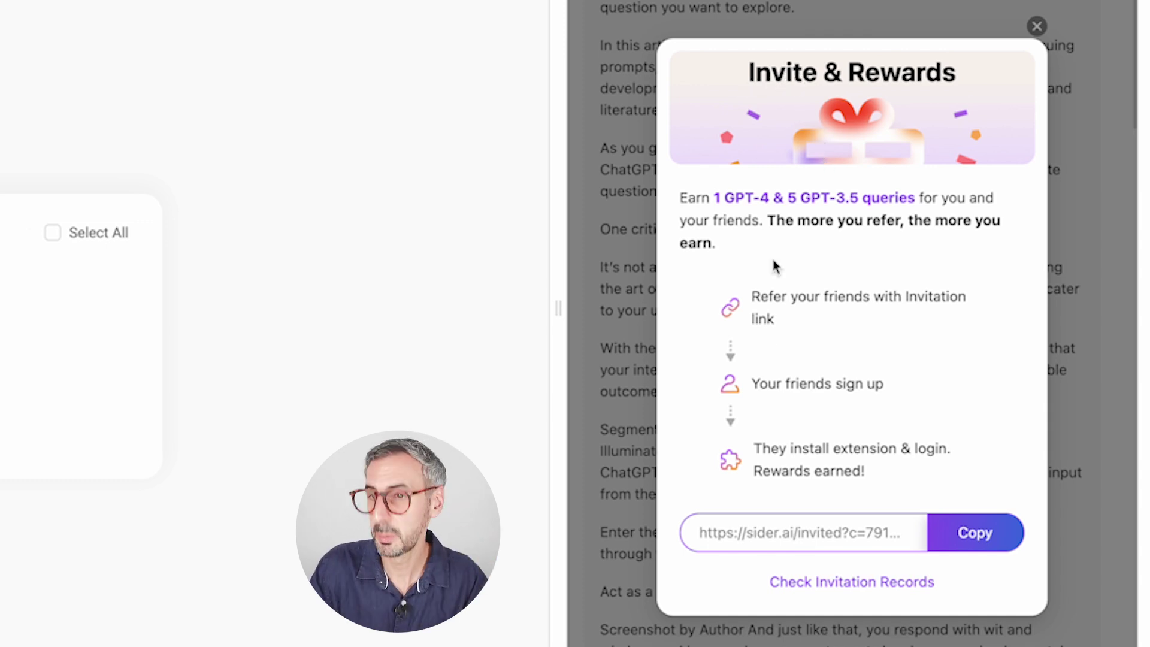
drag(721, 197, 915, 205)
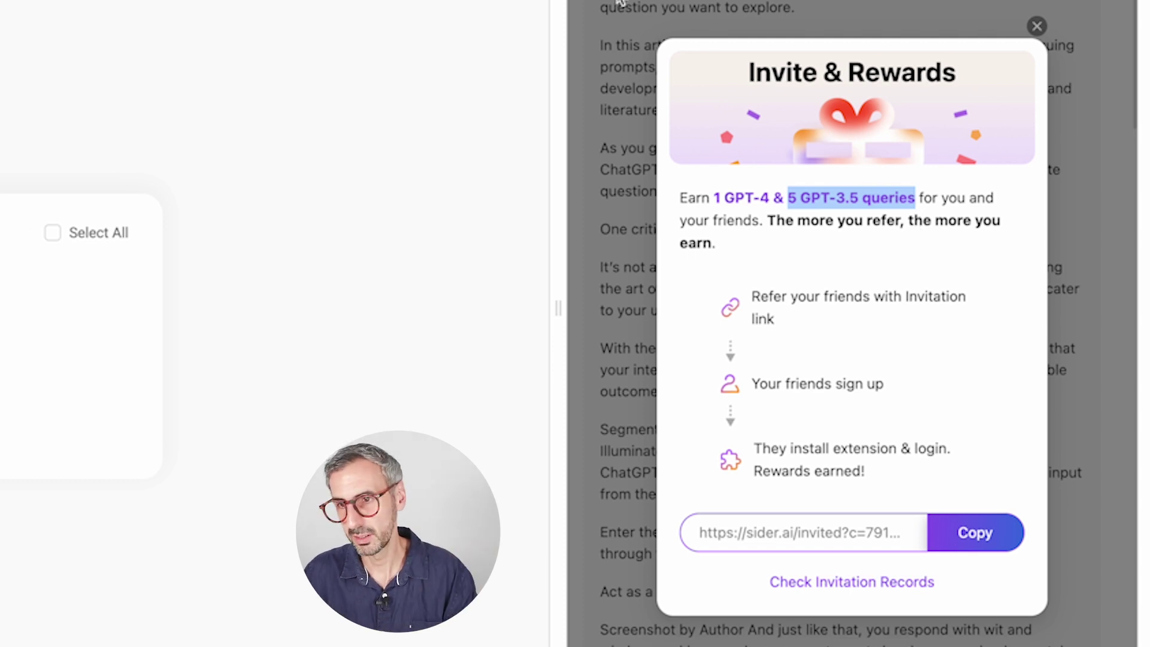
click(862, 336)
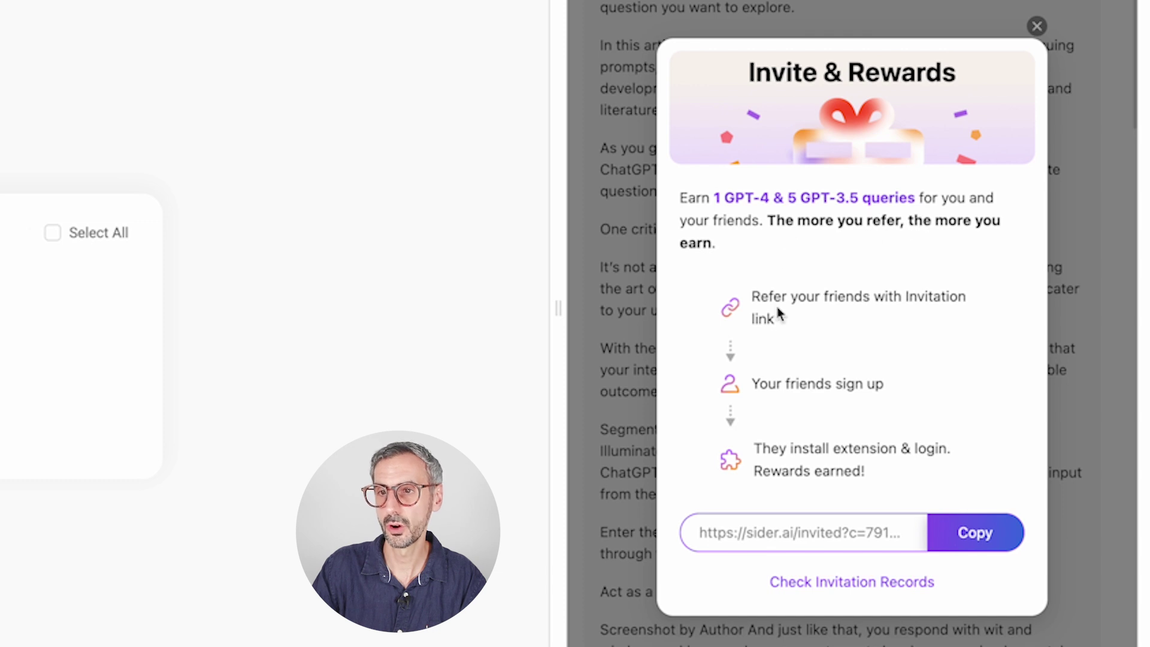
drag(750, 297, 930, 333)
drag(881, 383, 751, 384)
drag(762, 448, 893, 469)
click(915, 405)
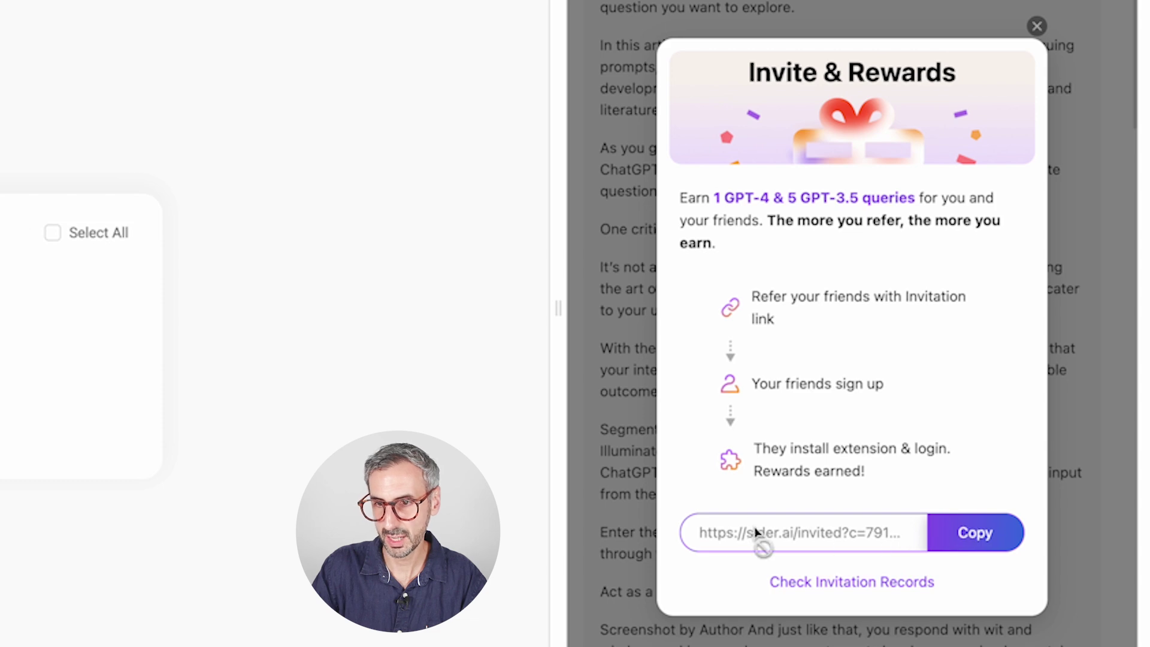
click(996, 534)
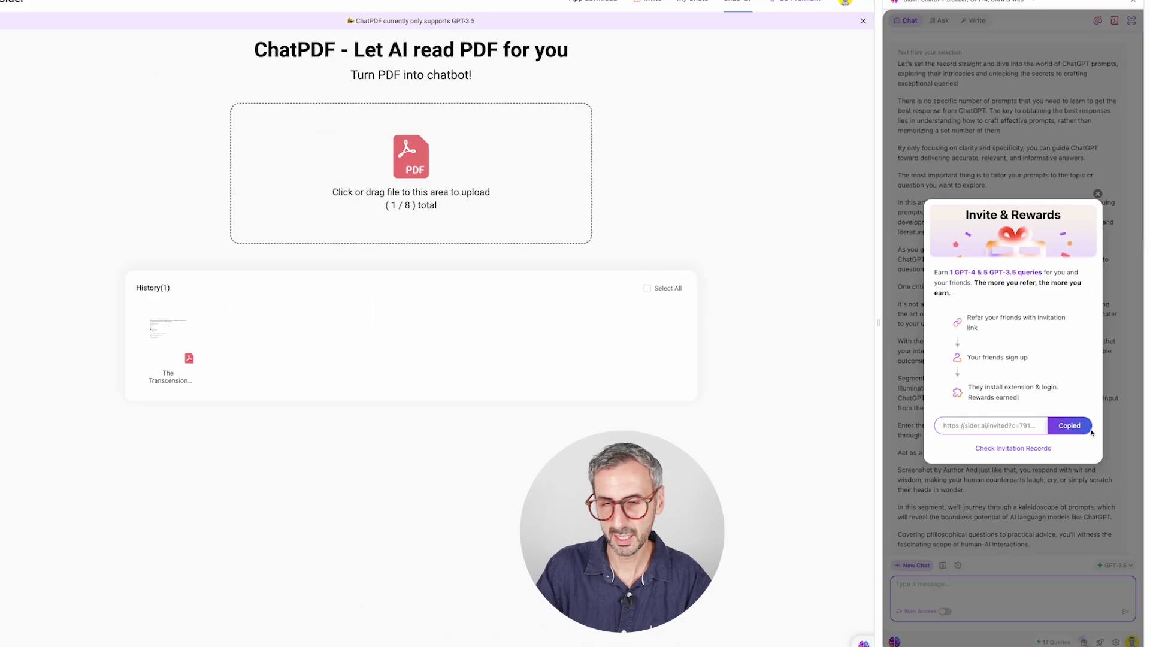